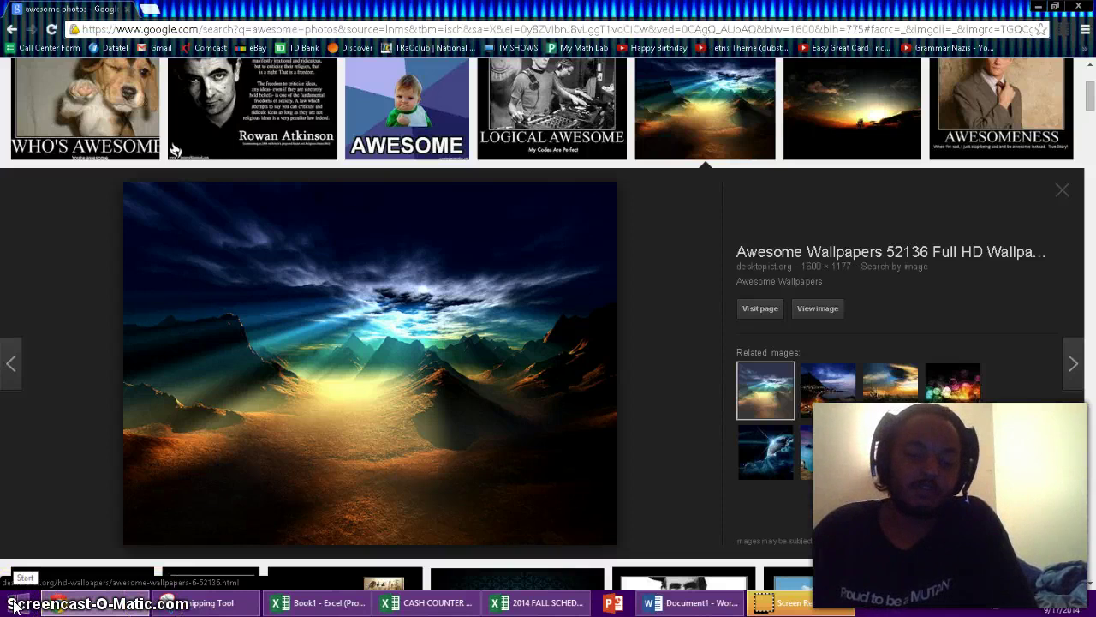
Search the installed programs for "snip" and launch Snipping Tool.
left_click(15, 606)
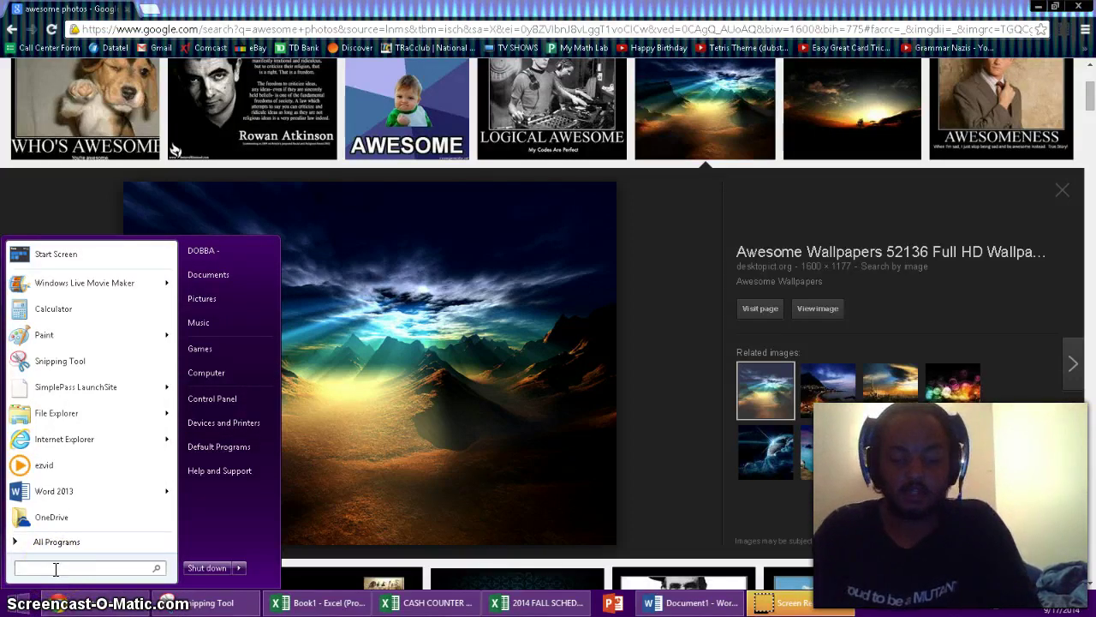
type("sniptool")
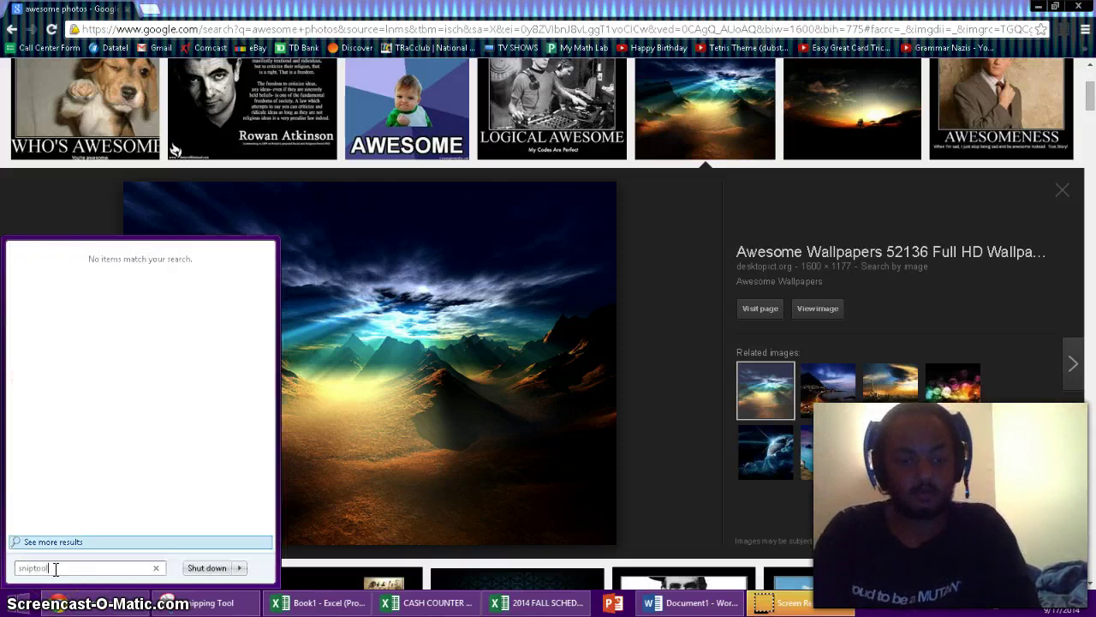
key("BackSpace")
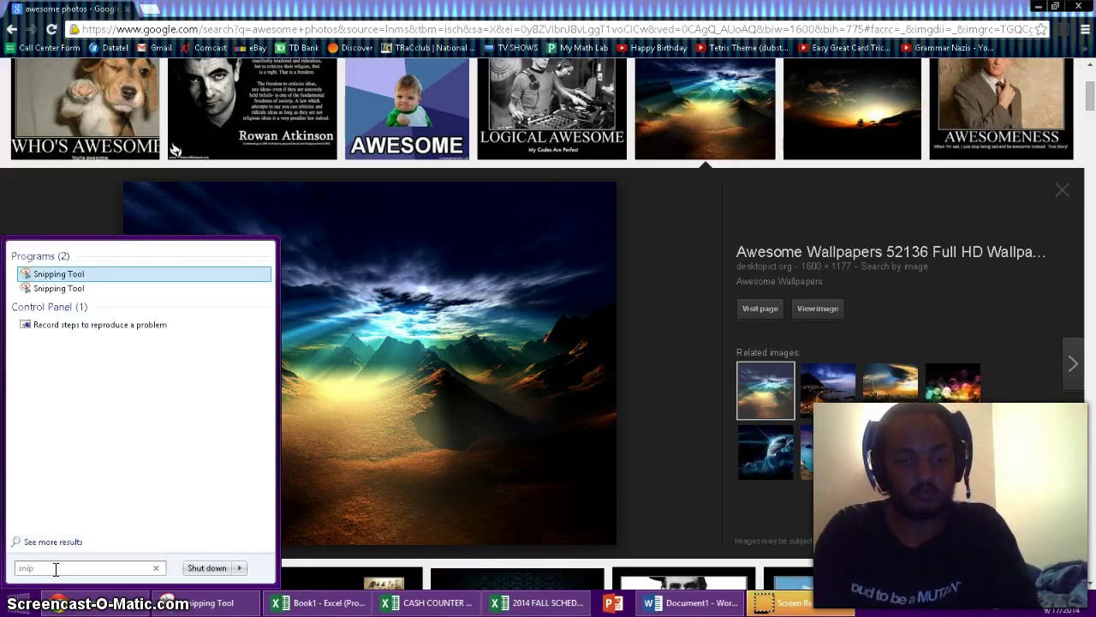
left_click(58, 275)
Move the Snipping Tool window beside the enlarged wallpaper picture and cancel the active snip.
left_click_drag(350, 101, 739, 93)
left_click(507, 134)
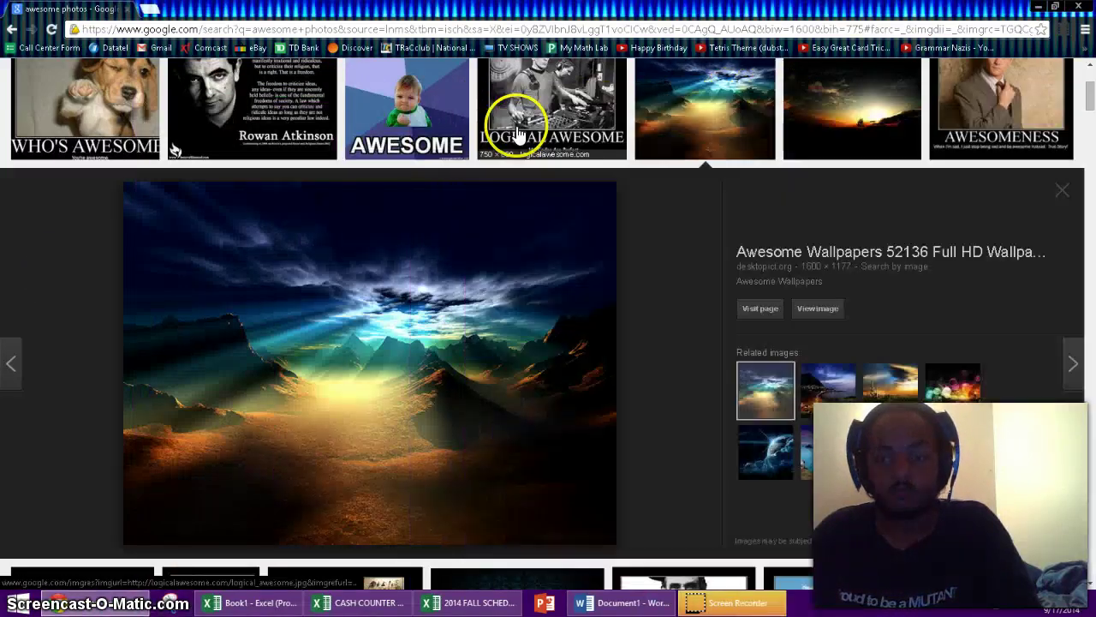
left_click_drag(538, 138, 641, 203)
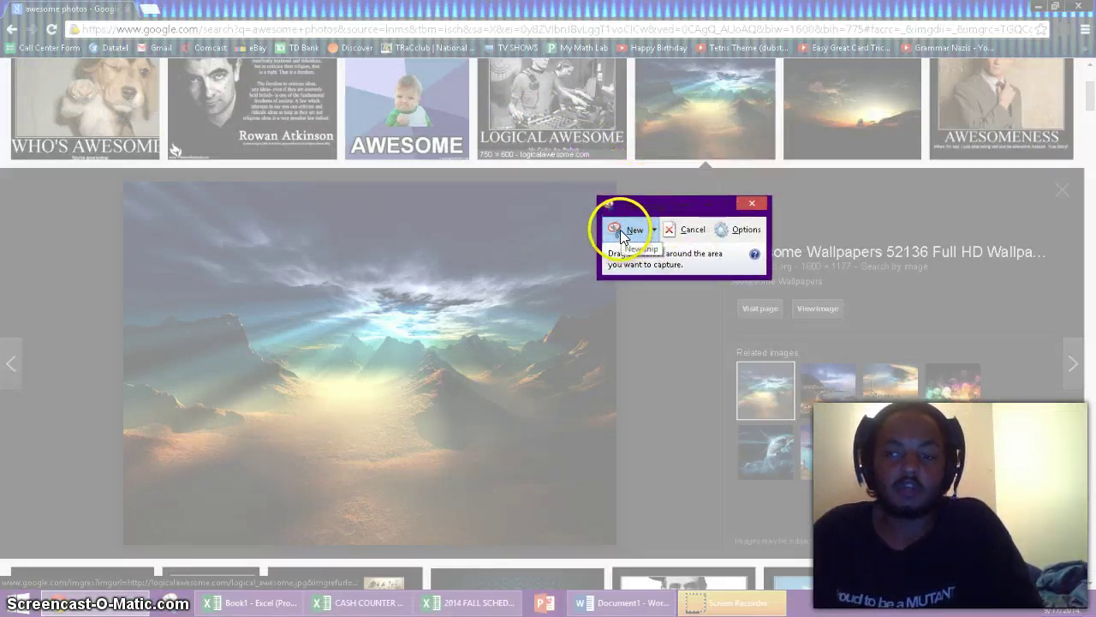
key("Escape")
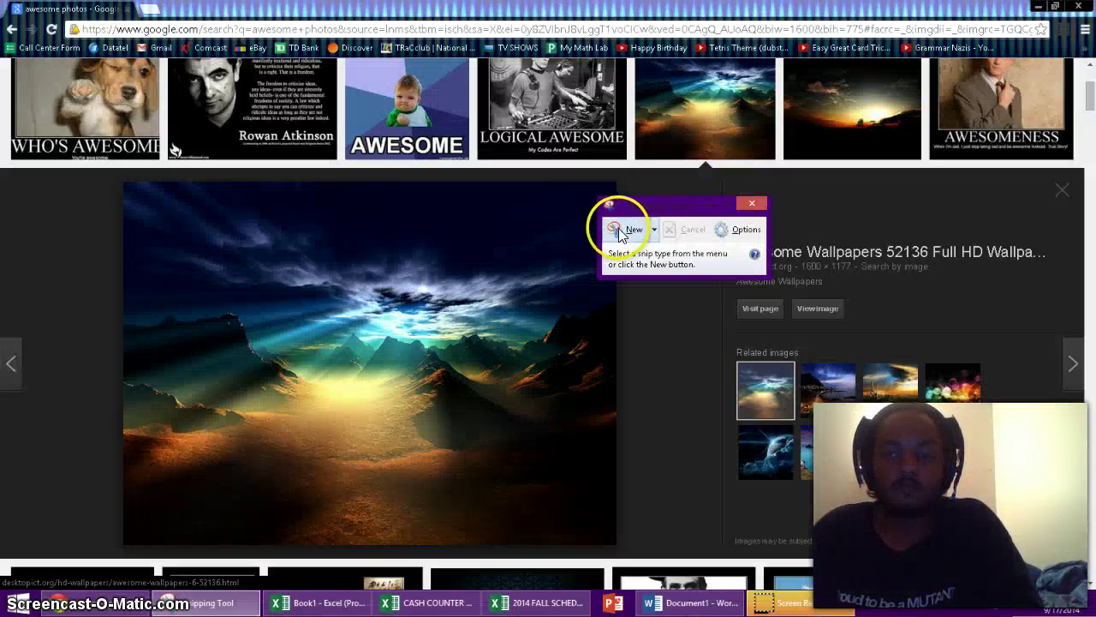
Capture the enlarged mountain wallpaper picture in the image results as a new snip.
left_click(623, 228)
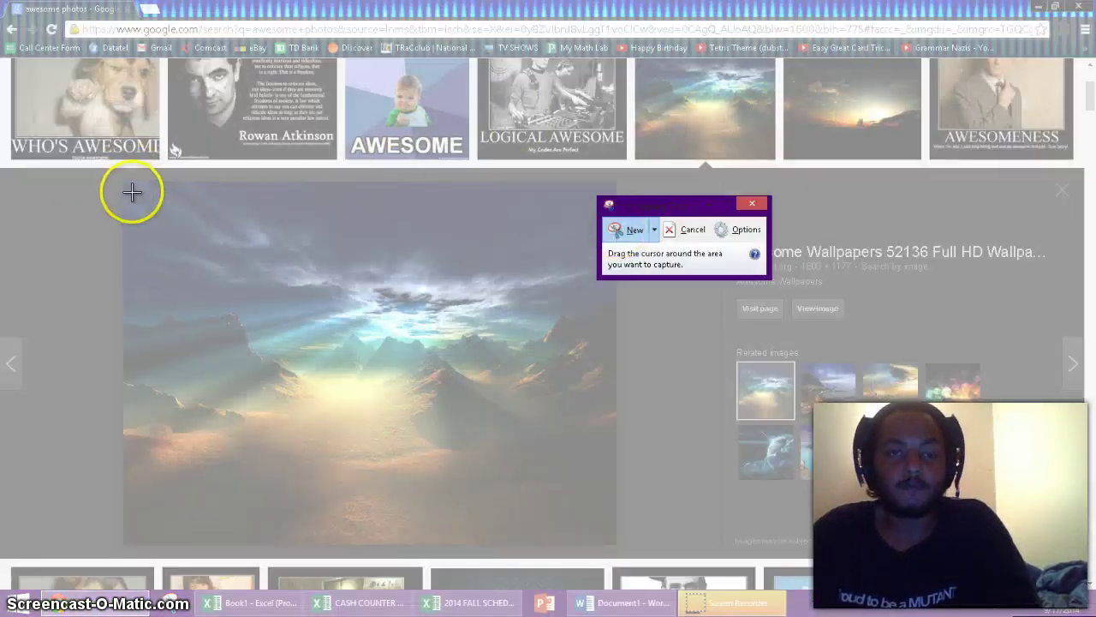
left_click_drag(122, 181, 617, 543)
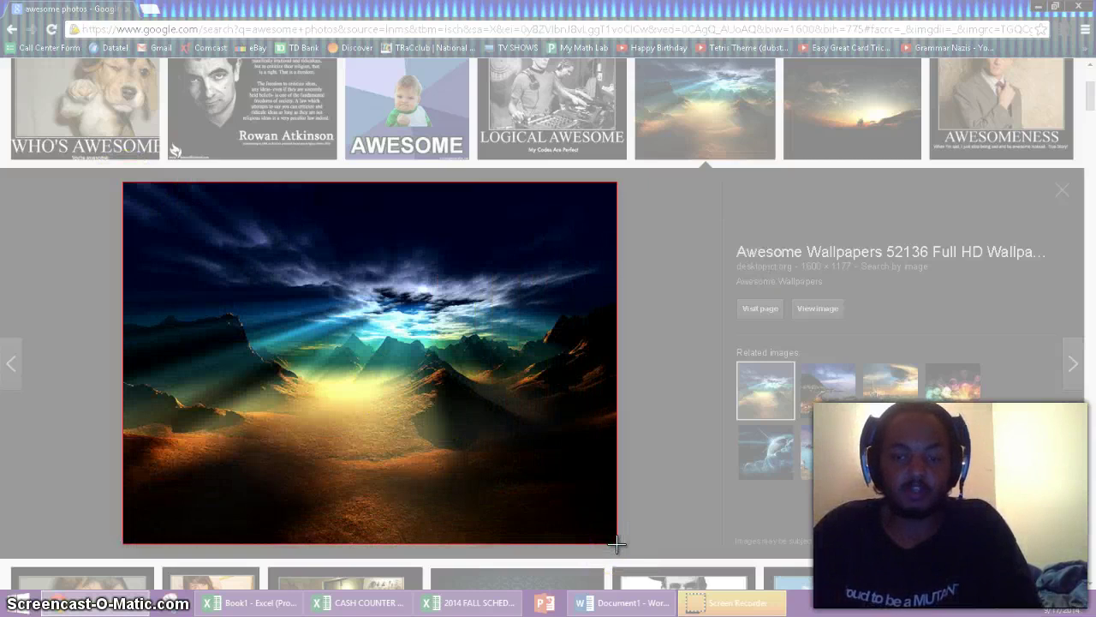
left_click_drag(618, 539, 617, 540)
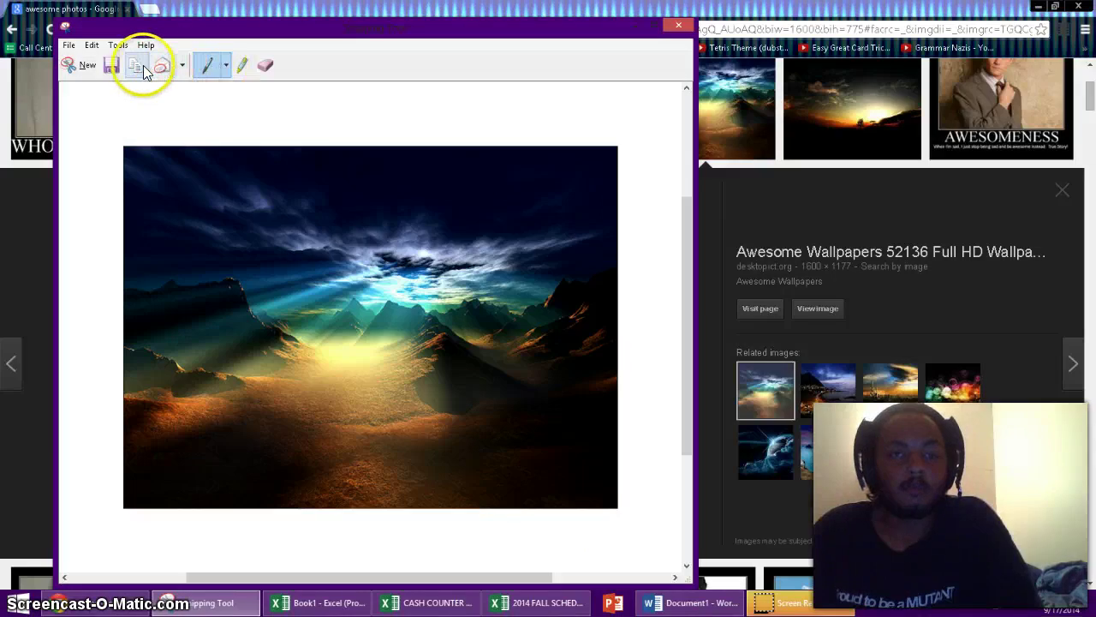
Mark a wide yellow highlighter band in the blank area above the captured picture.
left_click(244, 65)
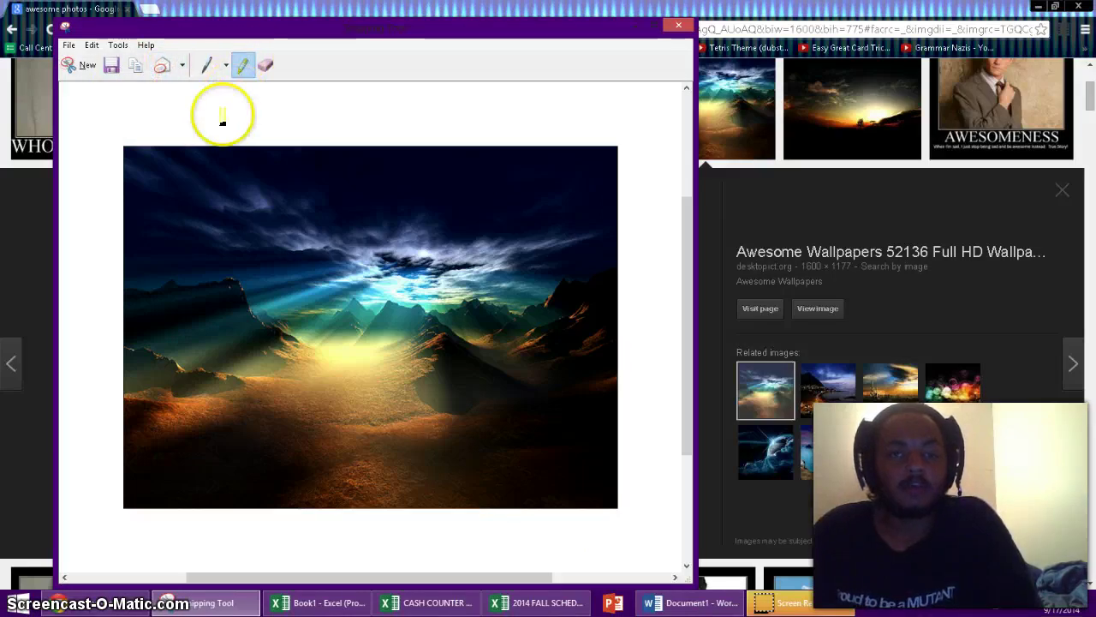
mouse_move(219, 121)
left_mouse_down()
mouse_move(335, 116)
mouse_move(239, 127)
left_mouse_up()
left_click_drag(411, 108, 252, 95)
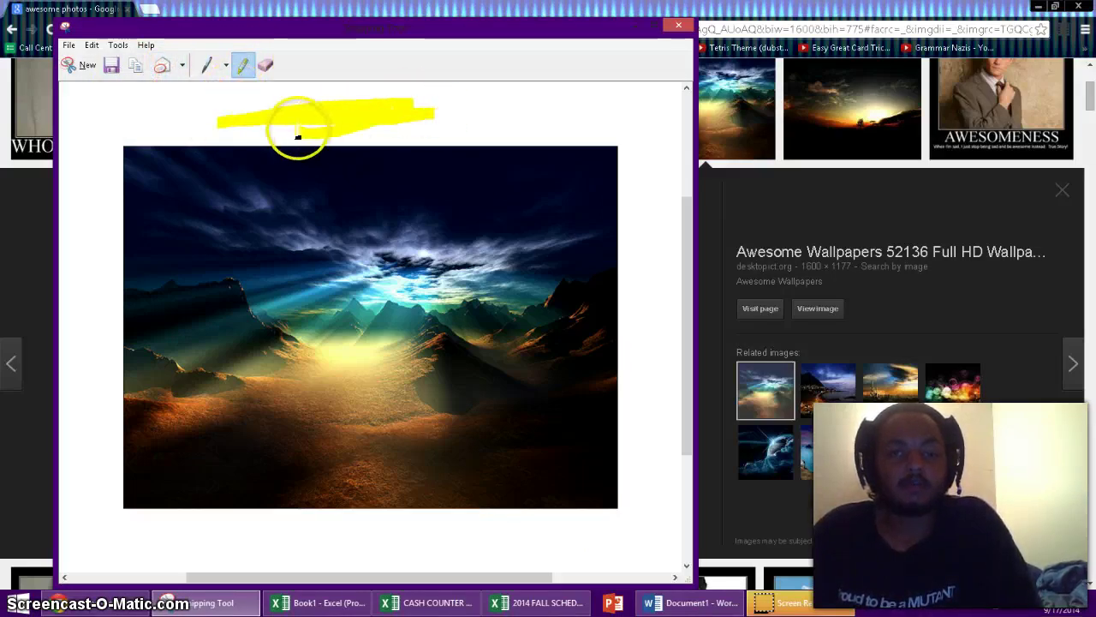
Scribble over the captured picture with the Red Pen and with the Blue Pen.
left_click(225, 65)
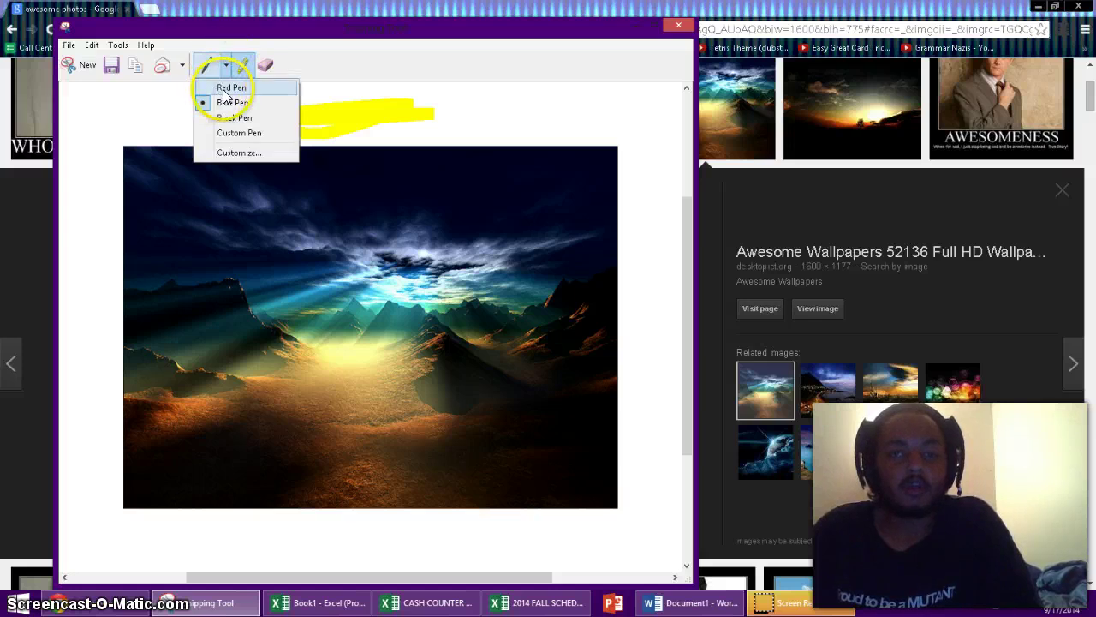
left_click(225, 88)
mouse_move(215, 113)
left_mouse_down()
mouse_move(311, 214)
mouse_move(252, 242)
mouse_move(271, 295)
mouse_move(263, 268)
left_mouse_up()
left_click(226, 65)
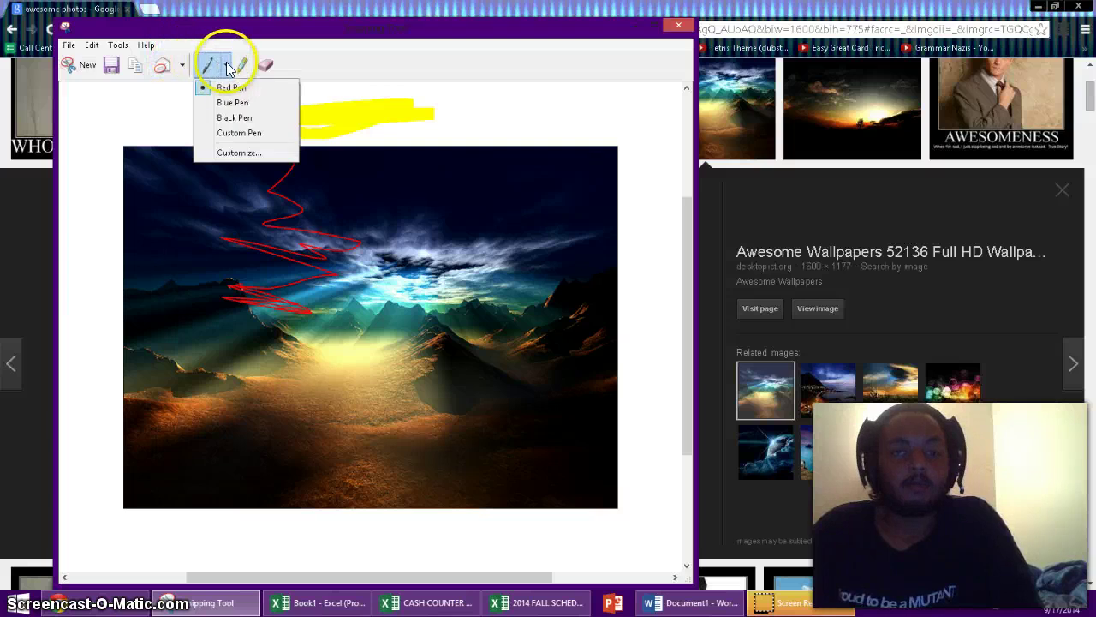
left_click(233, 102)
mouse_move(315, 209)
left_mouse_down()
mouse_move(423, 190)
mouse_move(374, 254)
mouse_move(337, 335)
mouse_move(370, 394)
mouse_move(355, 269)
left_mouse_up()
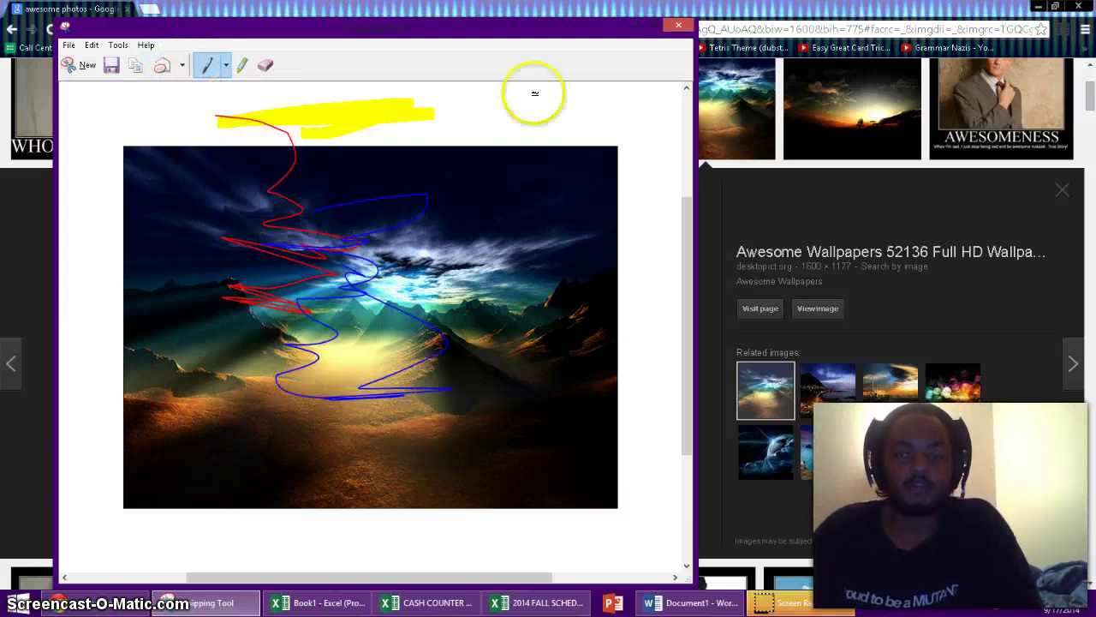
Capture a wider snip that includes part of the image details, and scribble over its dark area with the blue pen.
left_click(90, 70)
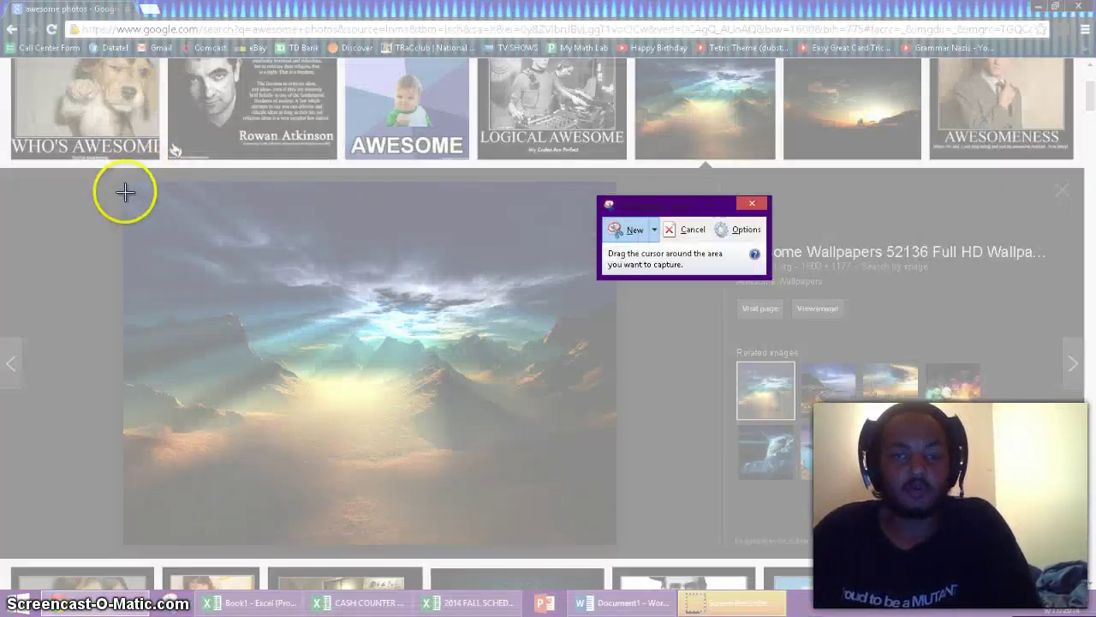
left_click_drag(123, 182, 768, 545)
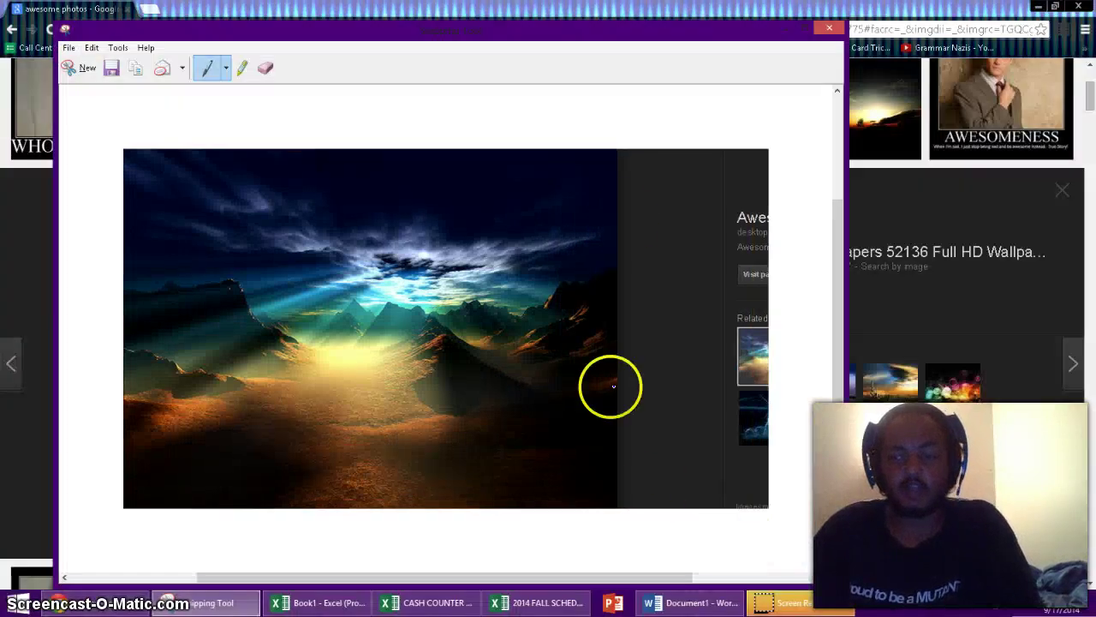
left_click_drag(648, 160, 727, 242)
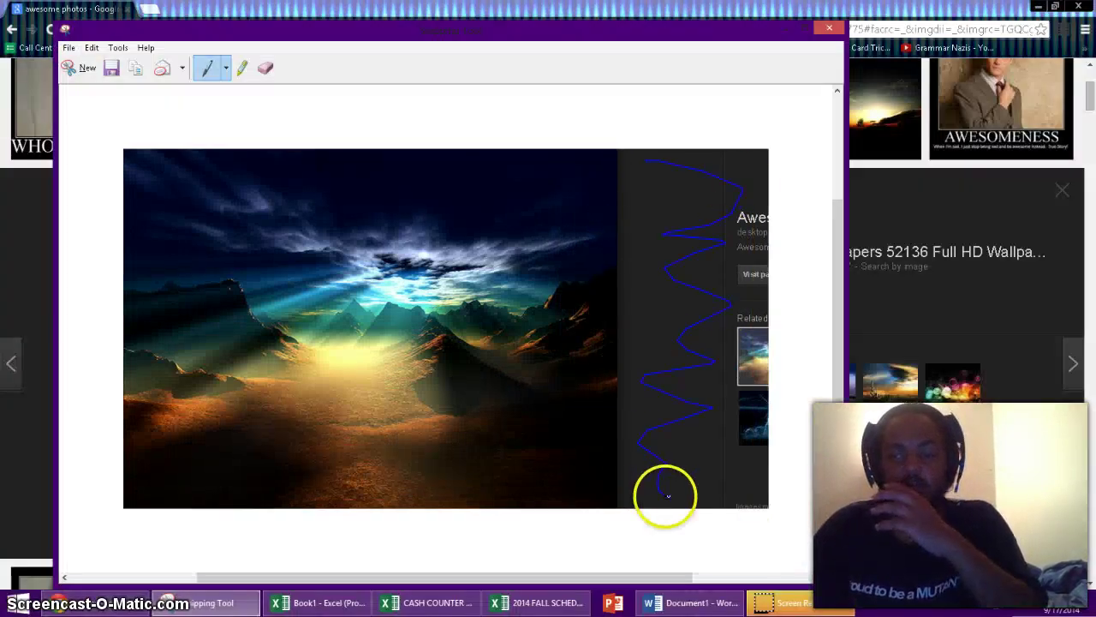
Take a new snip of only the mountain wallpaper picture and shift the snip window slightly down.
left_click(84, 68)
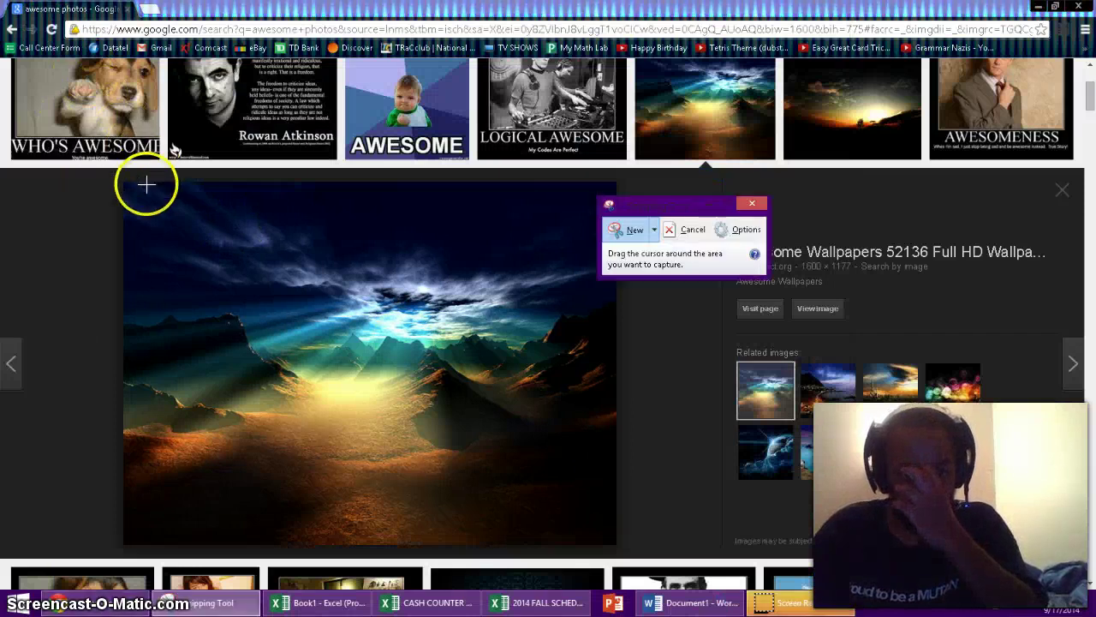
left_click_drag(125, 181, 614, 545)
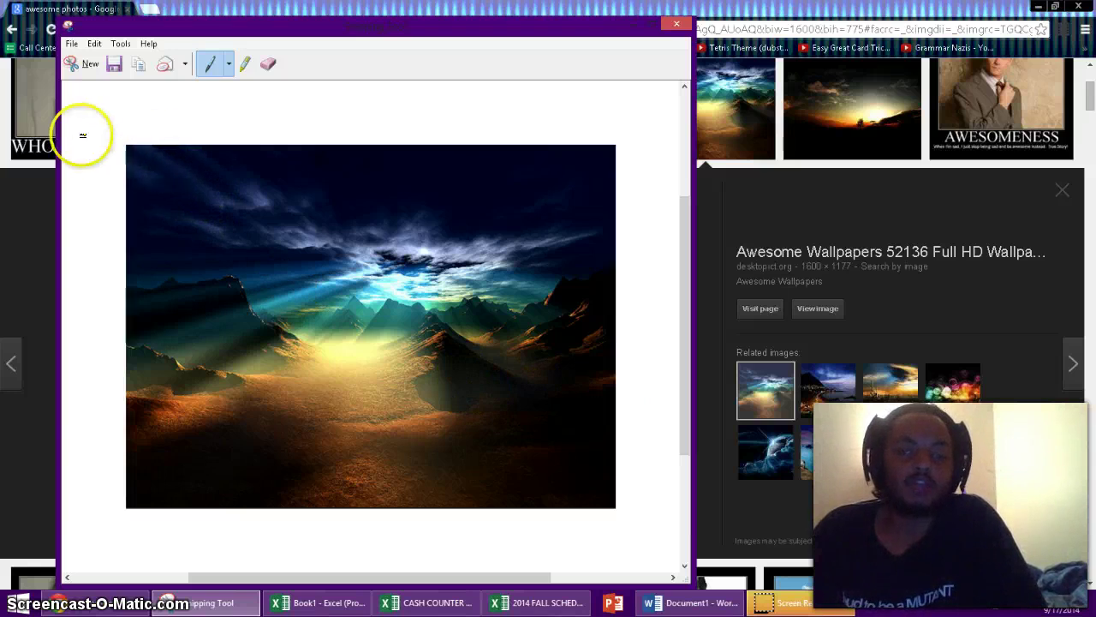
left_click_drag(363, 31, 413, 64)
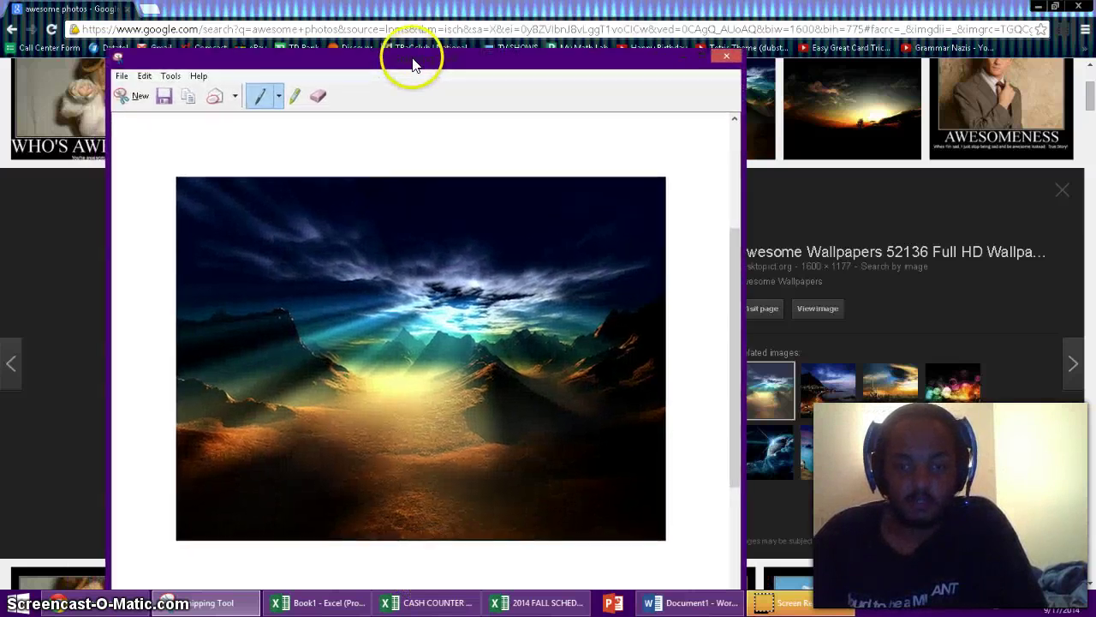
Save the snip to the Desktop as Capture in Portable Network Graphic (PNG) format, replacing the existing file.
left_click(121, 75)
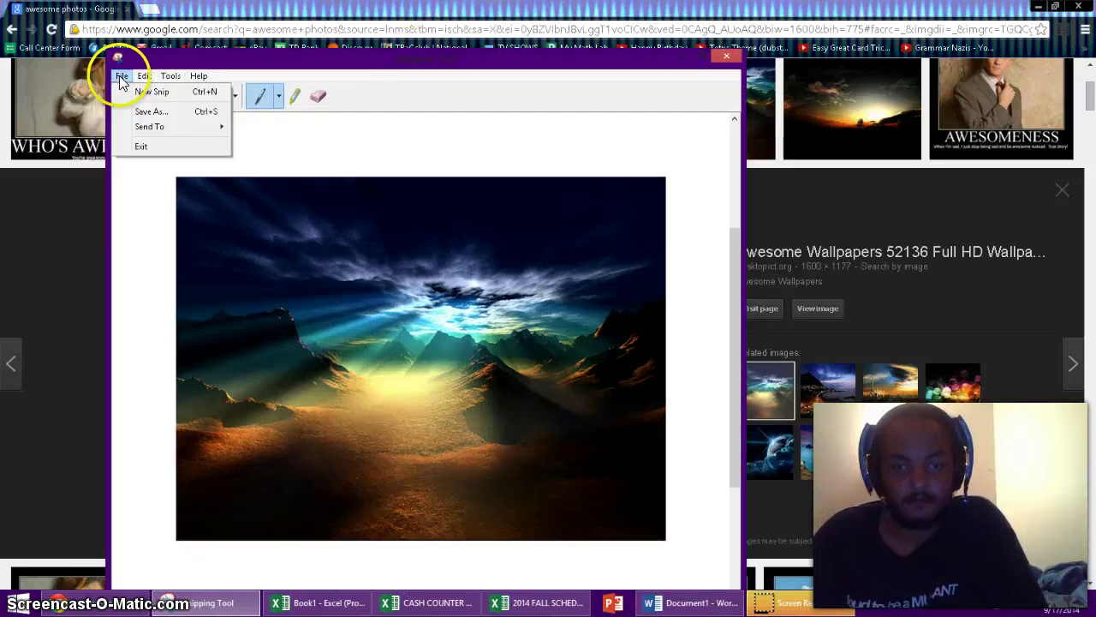
left_click(144, 112)
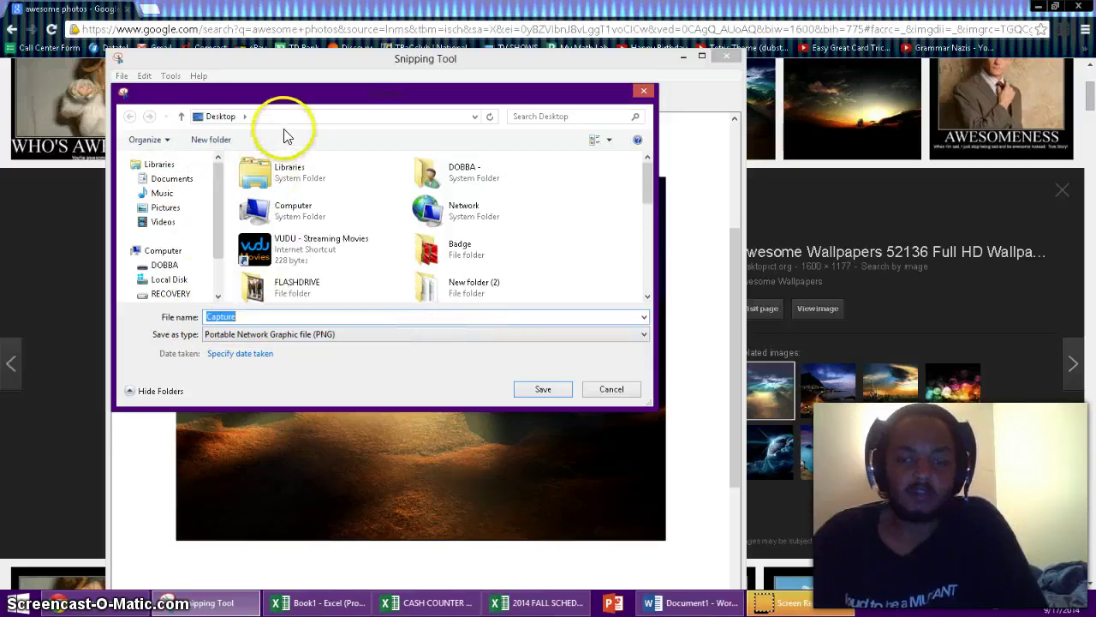
left_click(285, 340)
left_click(283, 340)
left_click(286, 339)
left_click(282, 340)
left_click(257, 339)
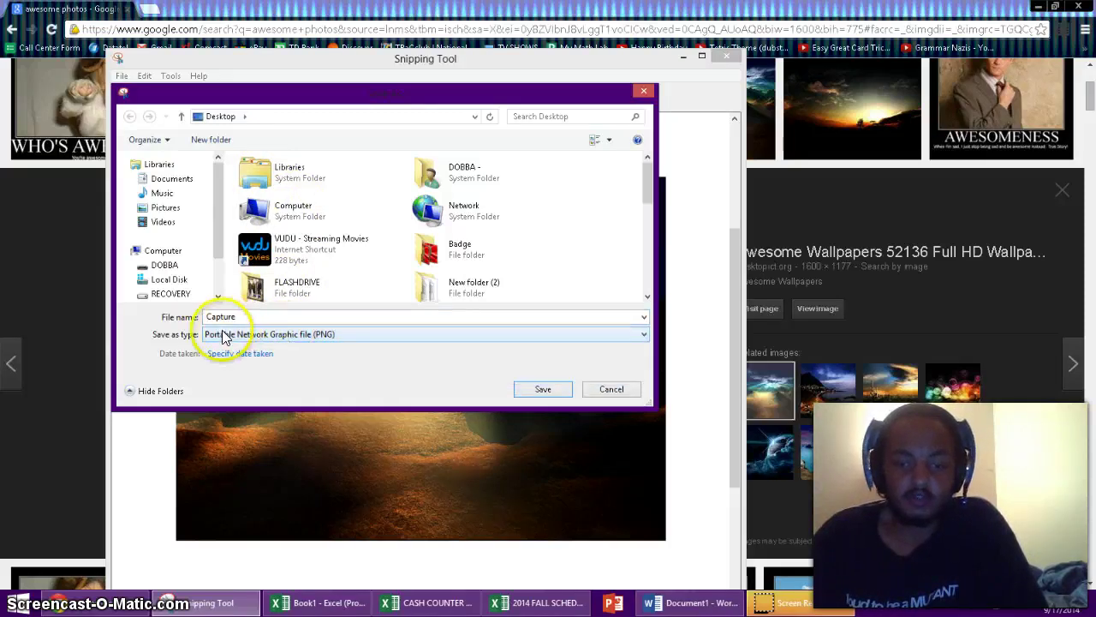
left_click(338, 333)
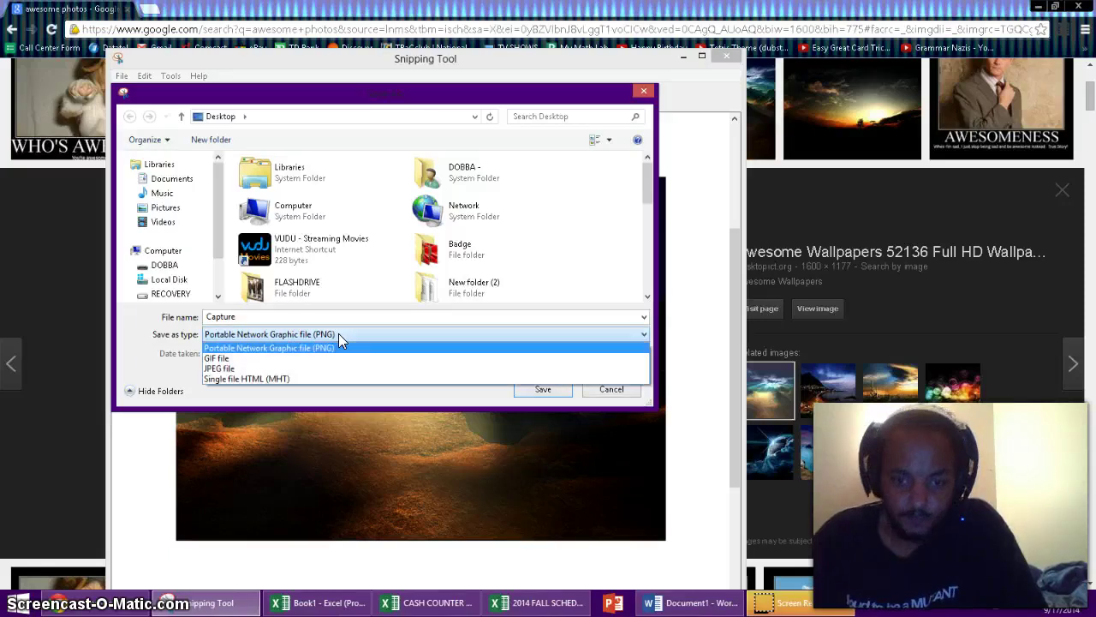
left_click(256, 347)
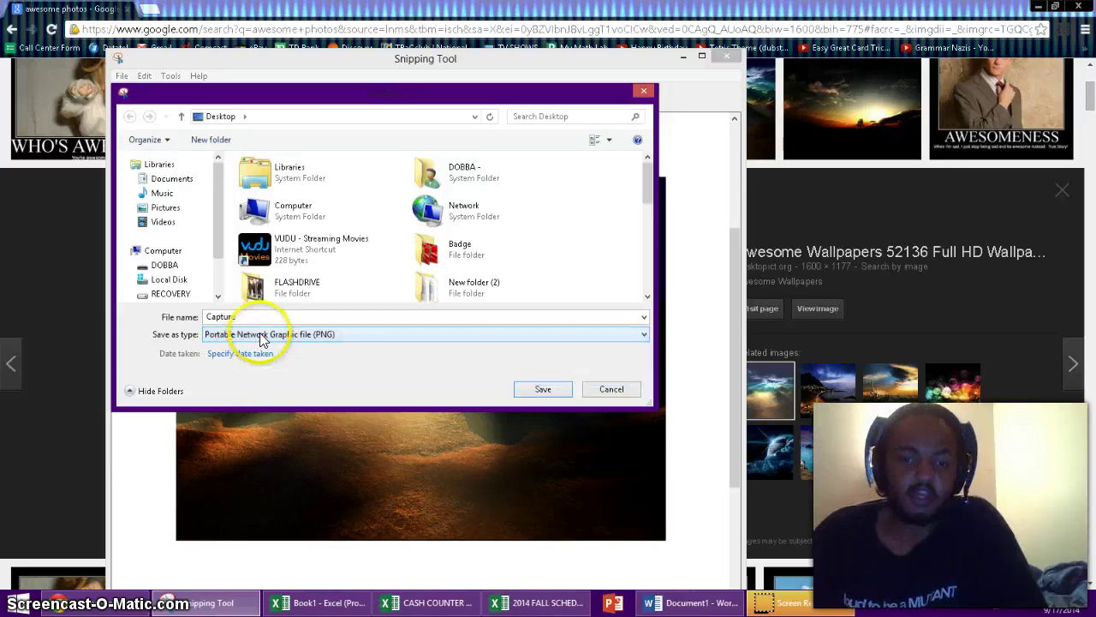
double_click(250, 317)
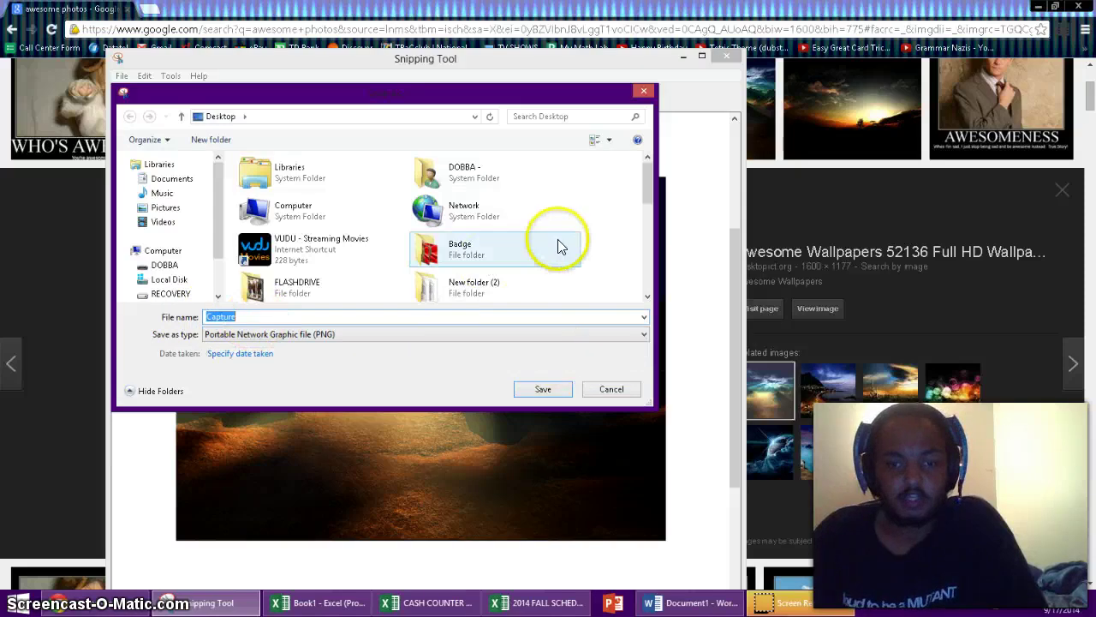
left_click(546, 389)
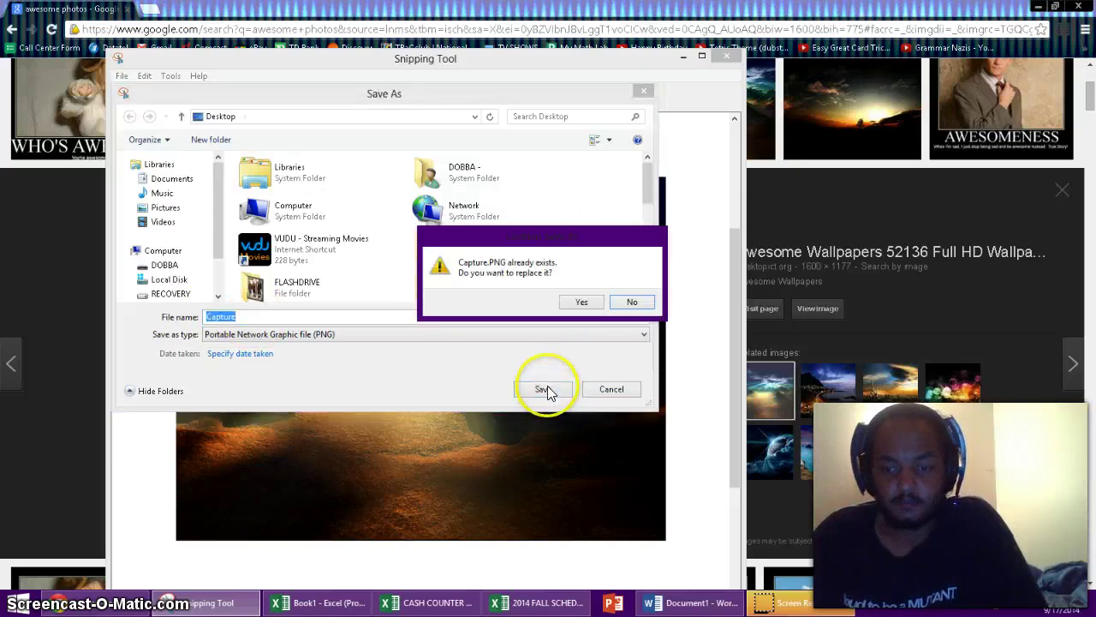
left_click(582, 303)
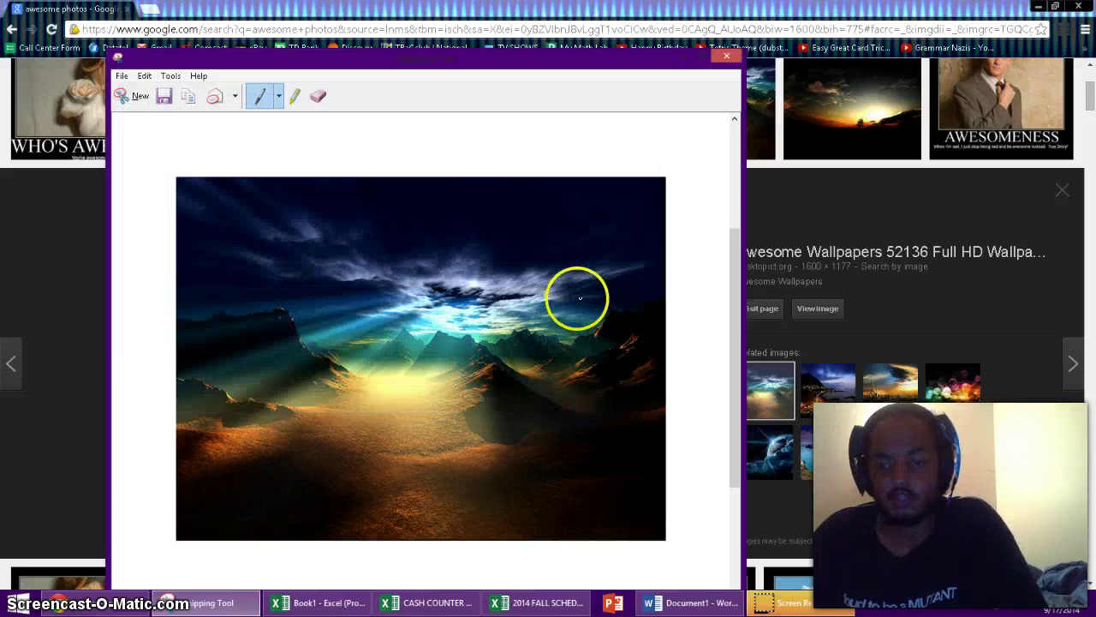
In the Chrome browser, search Google for "keyboard" and show the image results.
left_click(156, 29)
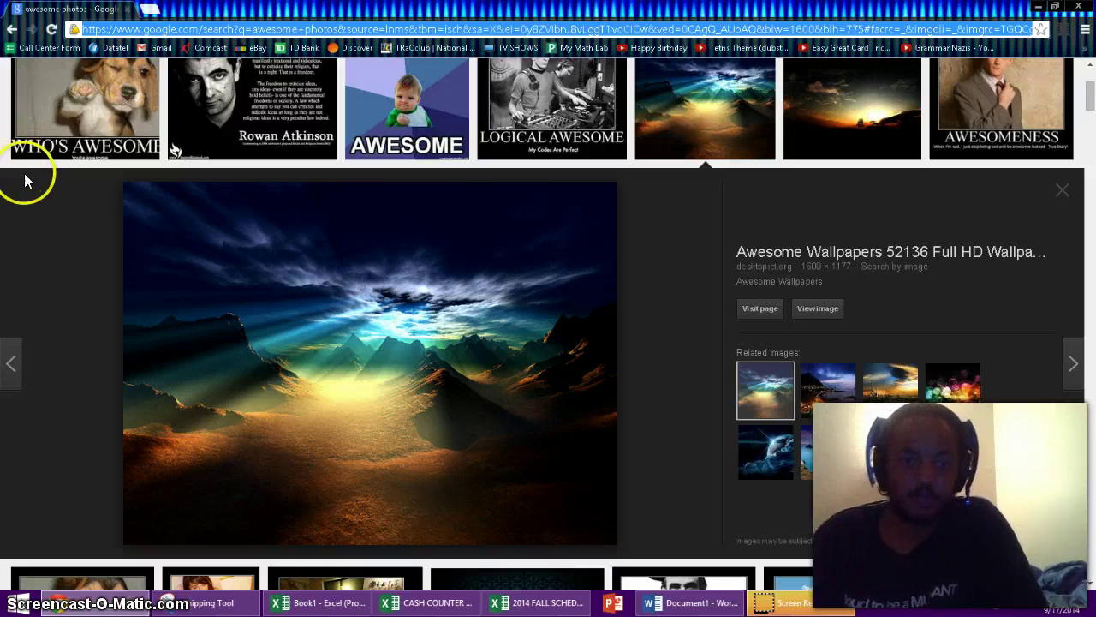
type("keyboard")
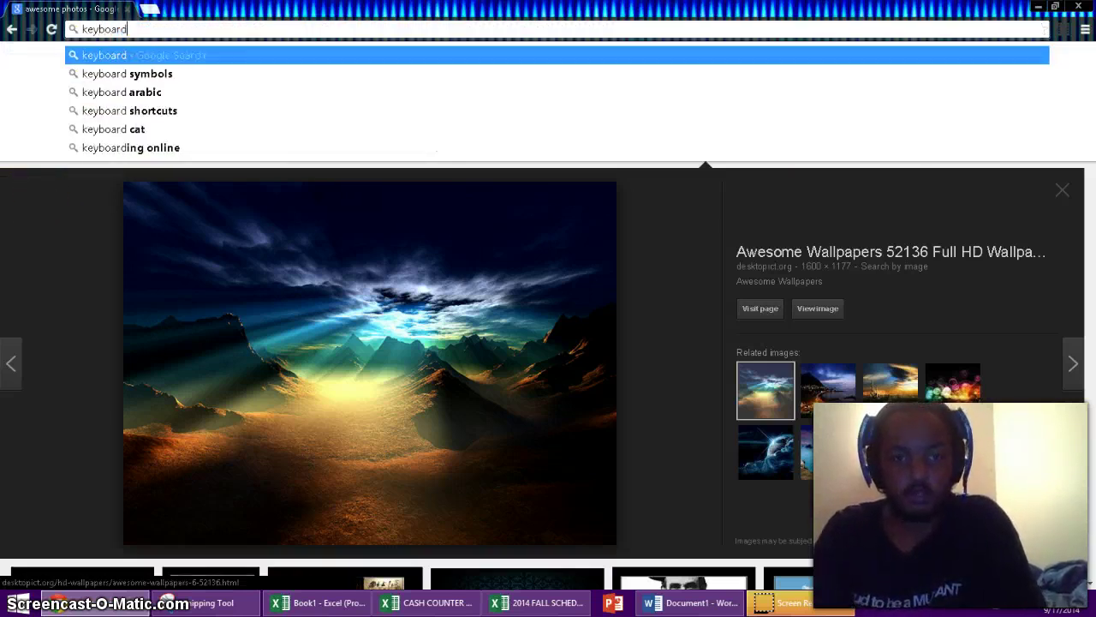
key("Return")
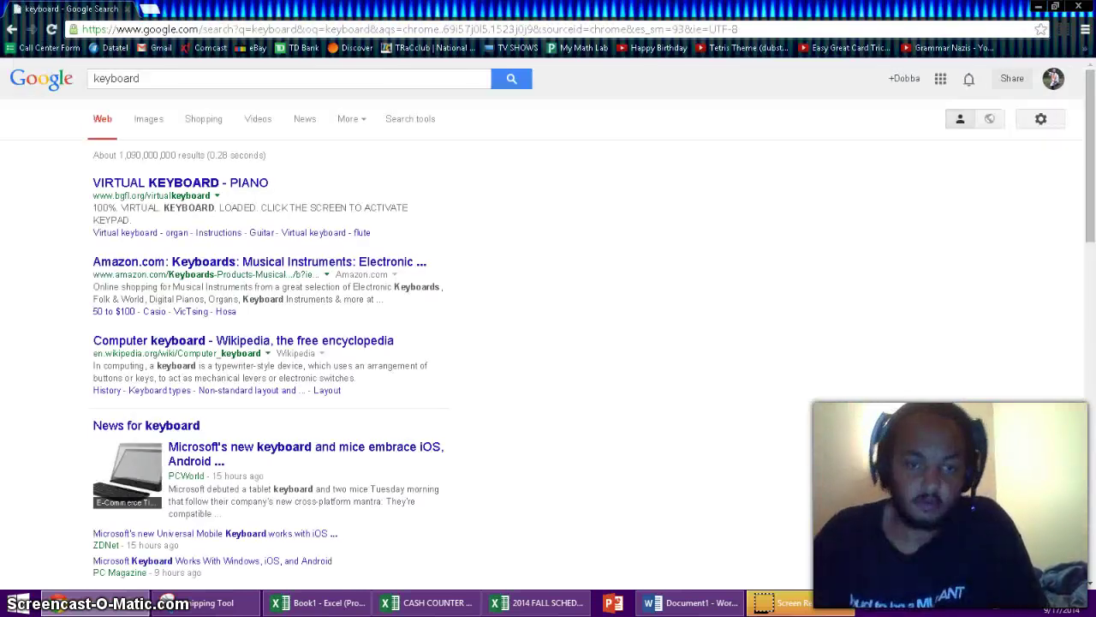
left_click(98, 125)
left_click(145, 125)
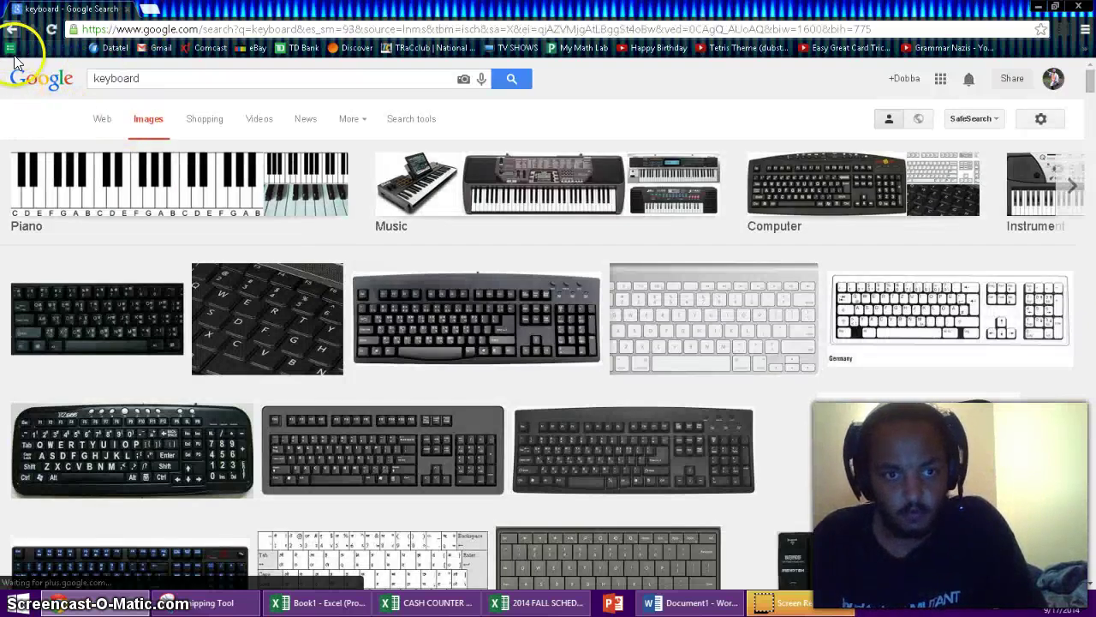
left_click(11, 29)
left_click(156, 181)
left_click(11, 29)
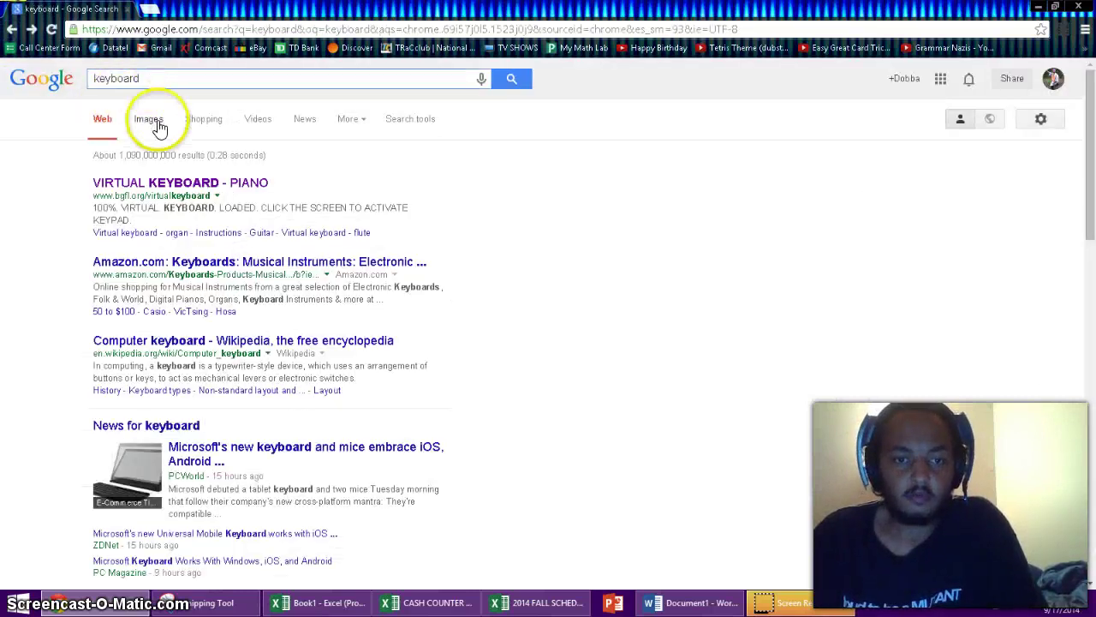
Show the image results for keyboard and enlarge the black keyboard picture from en.wikipedia.org.
left_click(150, 119)
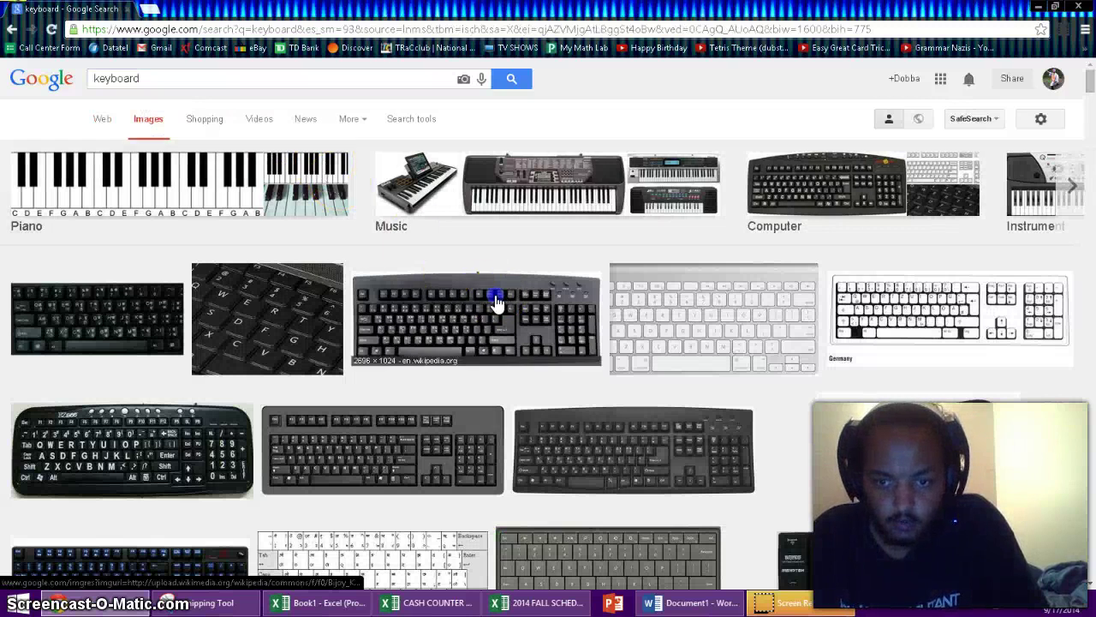
left_click(494, 301)
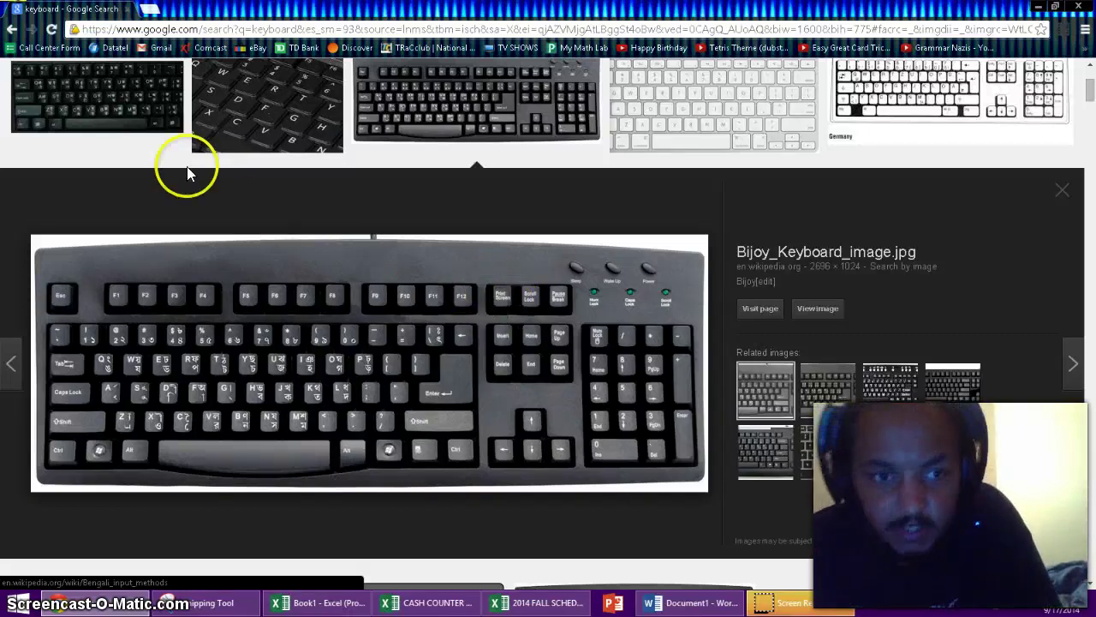
Browse the keyboard image results and enlarge the EZ See Large Print Keyboard picture.
left_click(151, 115)
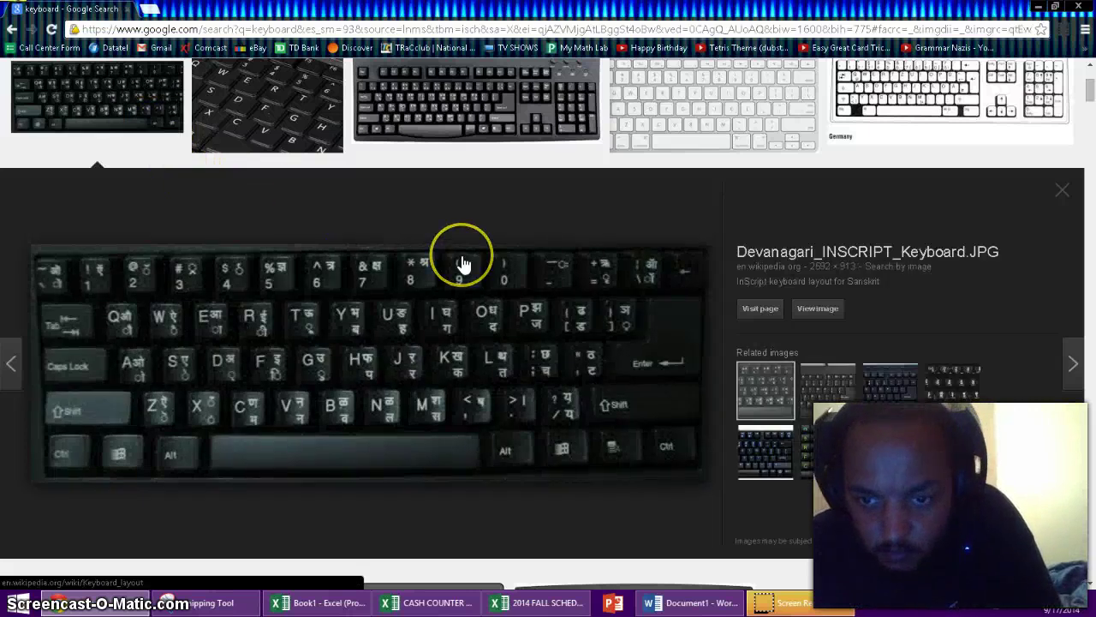
scroll(488, 256, "up", 2)
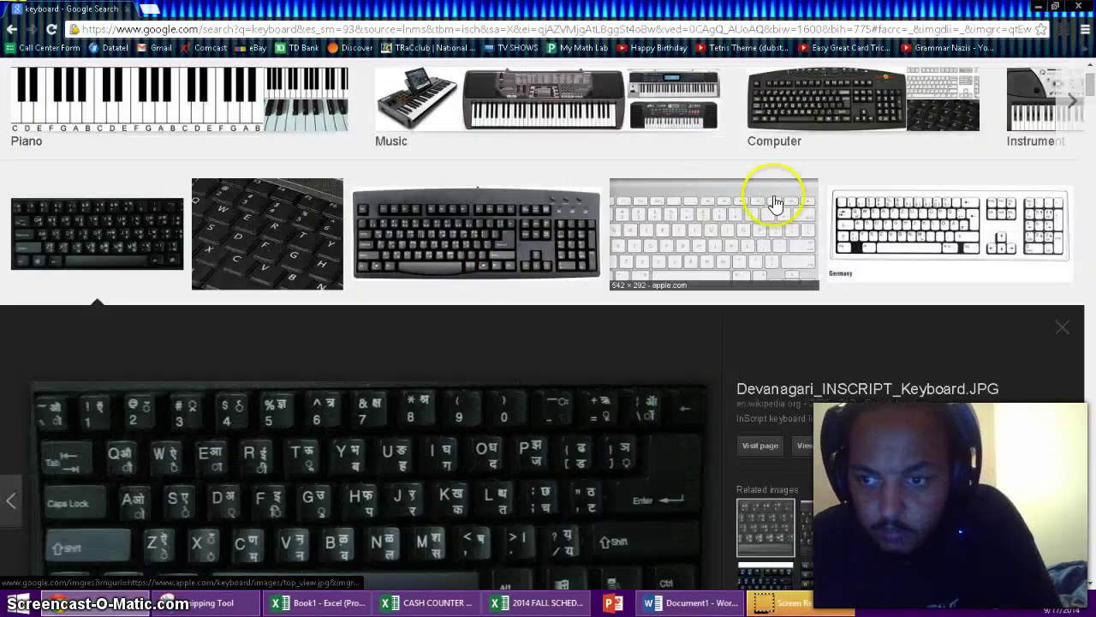
scroll(746, 137, "down", 5)
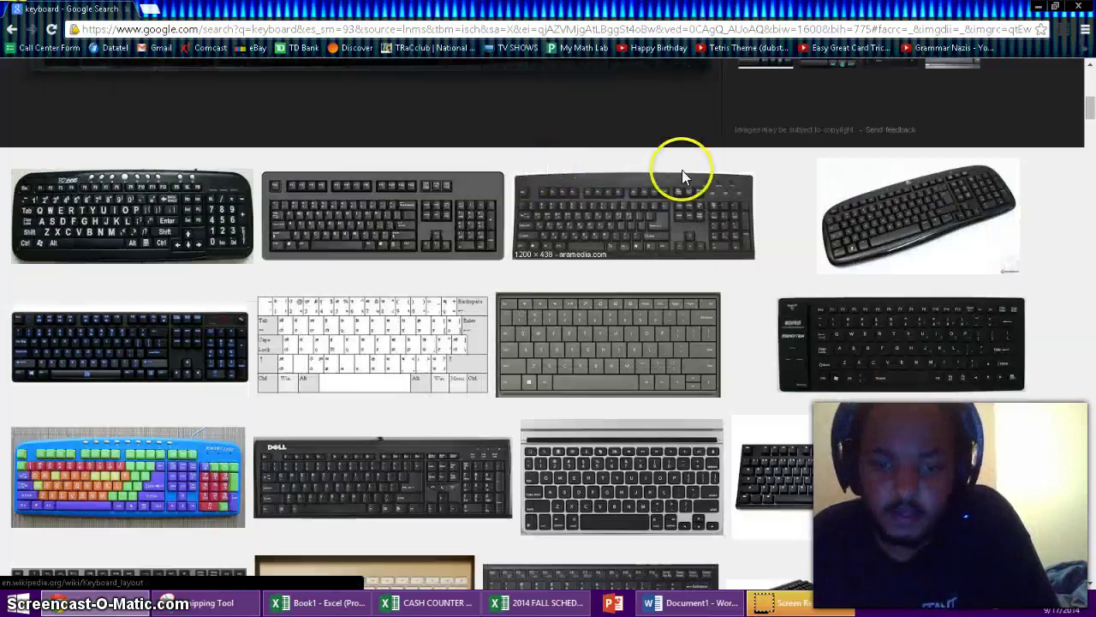
left_click(197, 195)
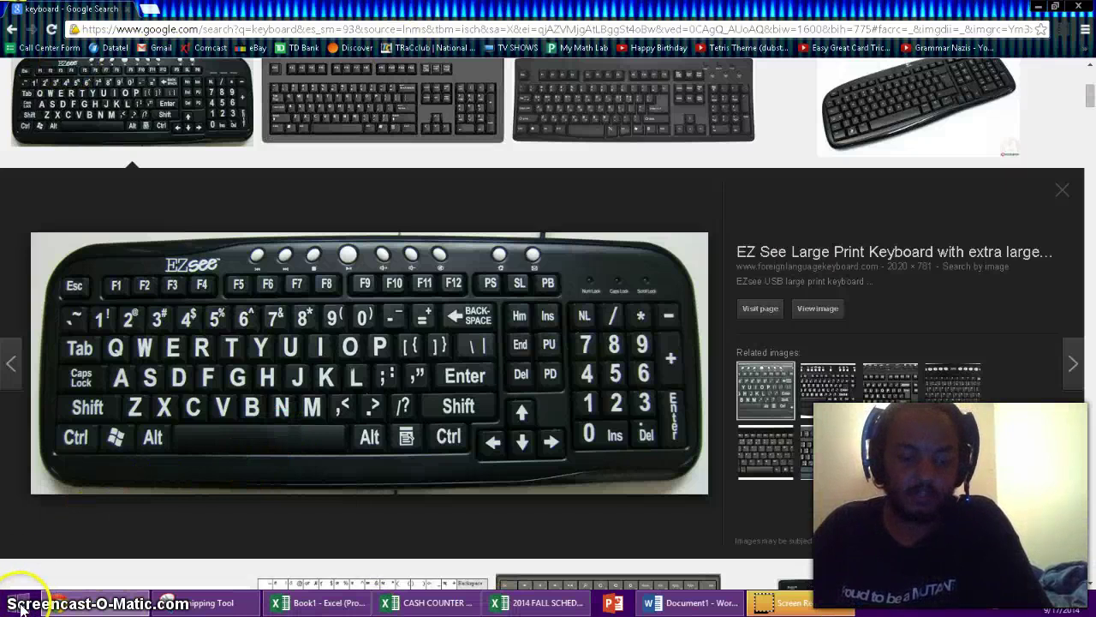
Search the installed programs for "paint" and open Paint.
left_click(18, 605)
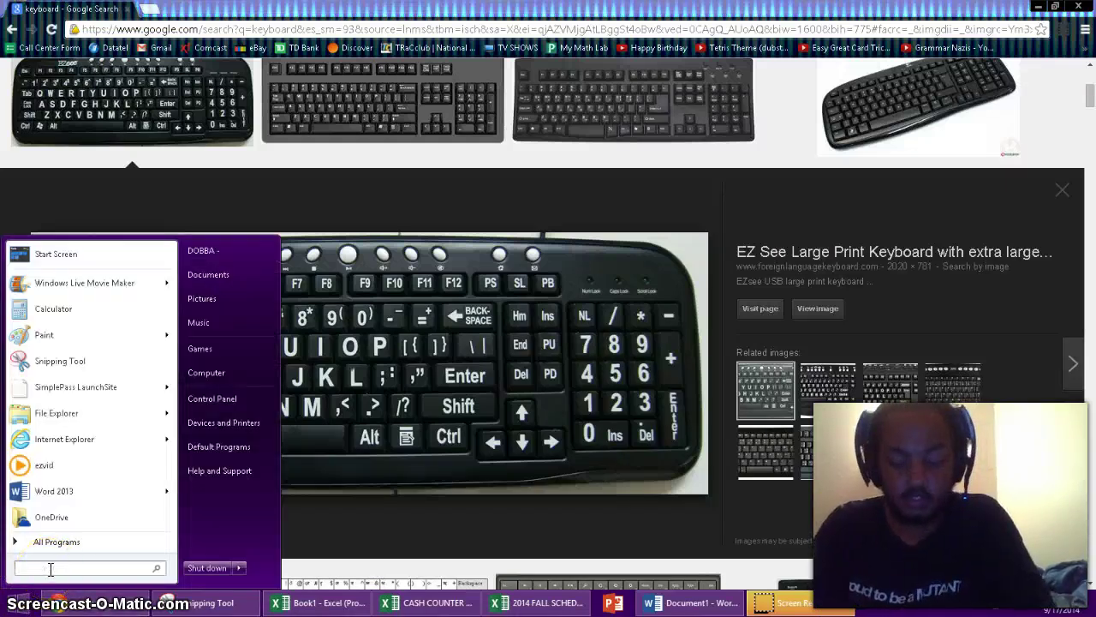
type("paint")
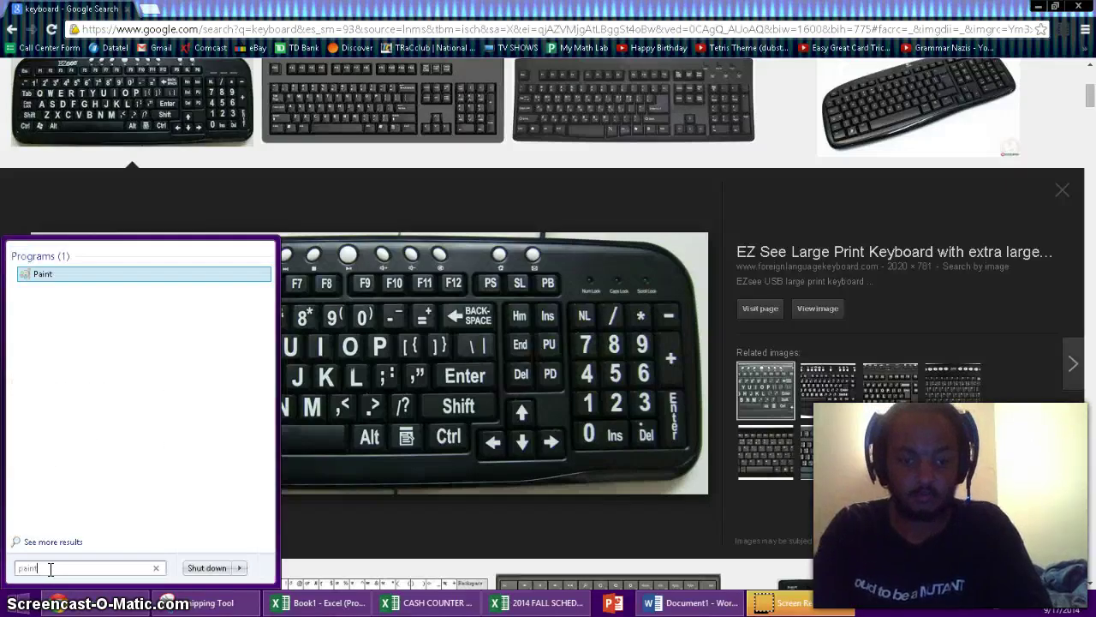
key("Return")
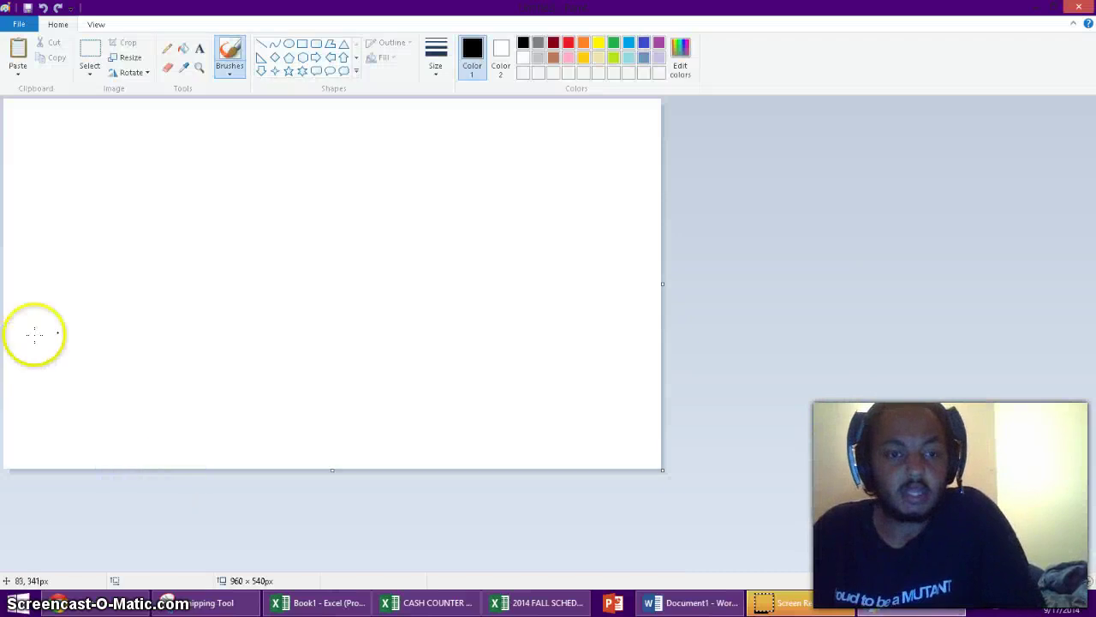
mouse_move(441, 368)
left_mouse_down()
mouse_move(320, 362)
mouse_move(447, 347)
left_mouse_up()
key("ctrl+z")
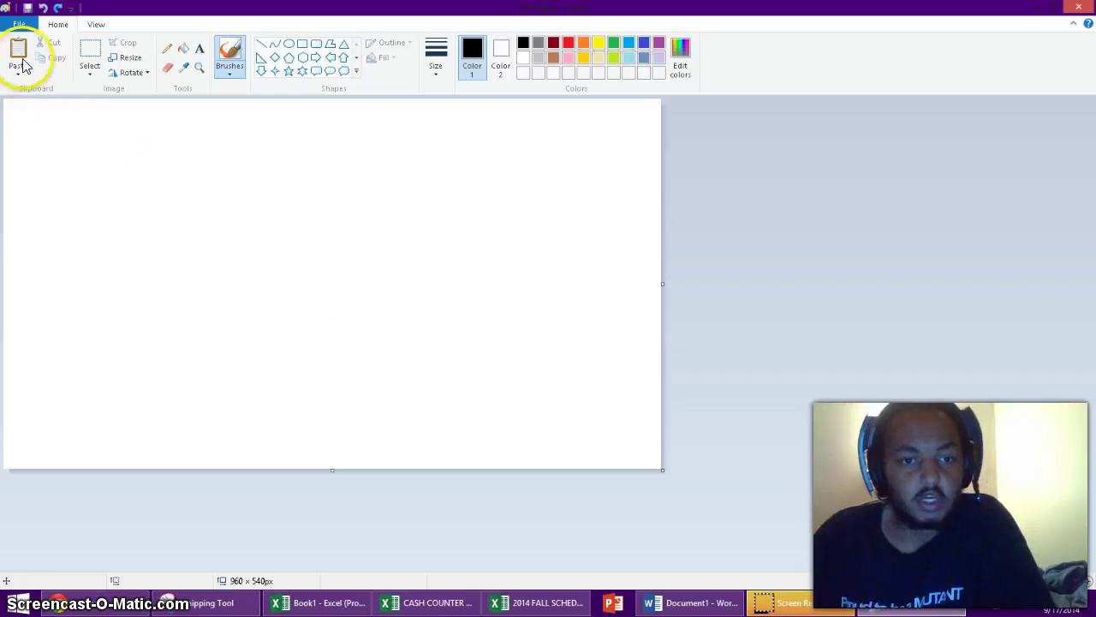
left_click(21, 26)
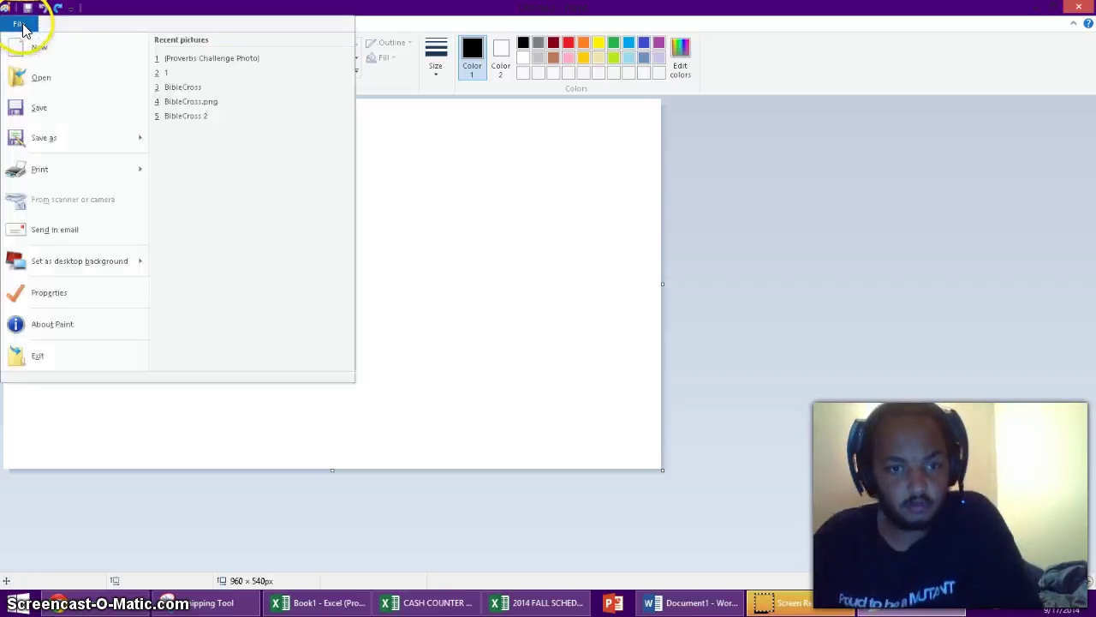
left_click(24, 30)
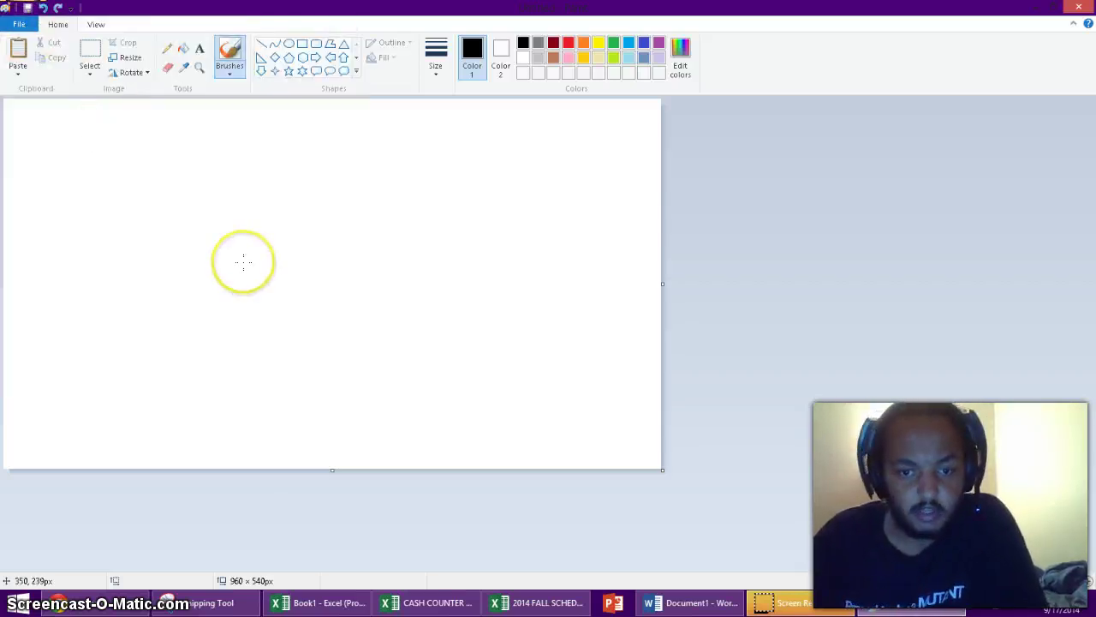
Paste the captured screenshot of the keyboard image results onto the blank canvas and zoom out to 50% size.
left_click(19, 53)
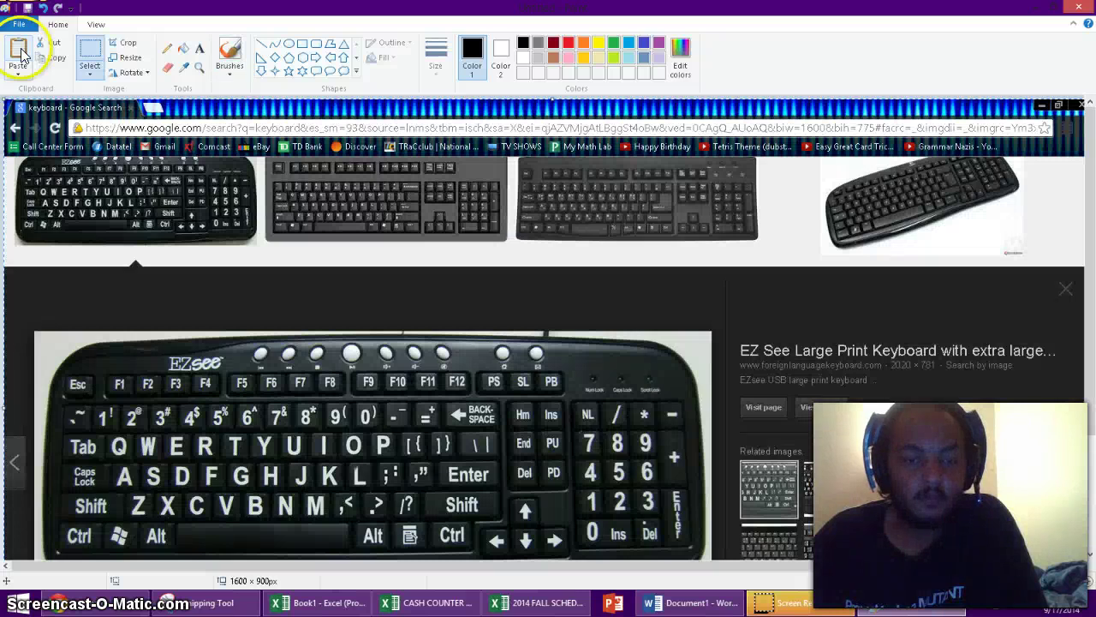
scroll(311, 201, "down", 3)
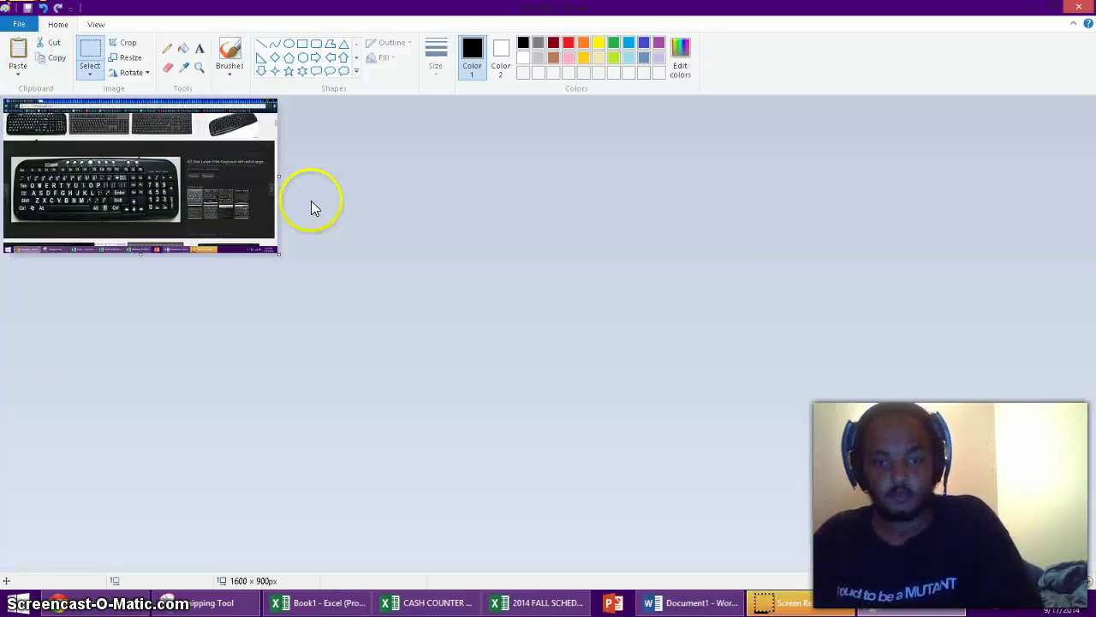
scroll(311, 200, "up", 3)
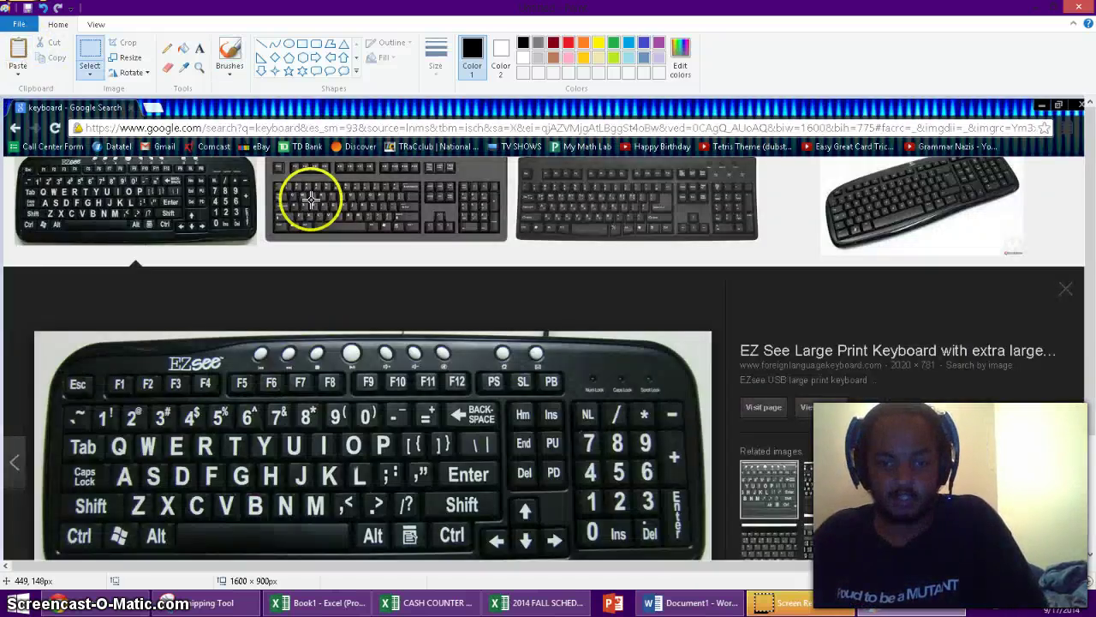
scroll(310, 200, "down", 3)
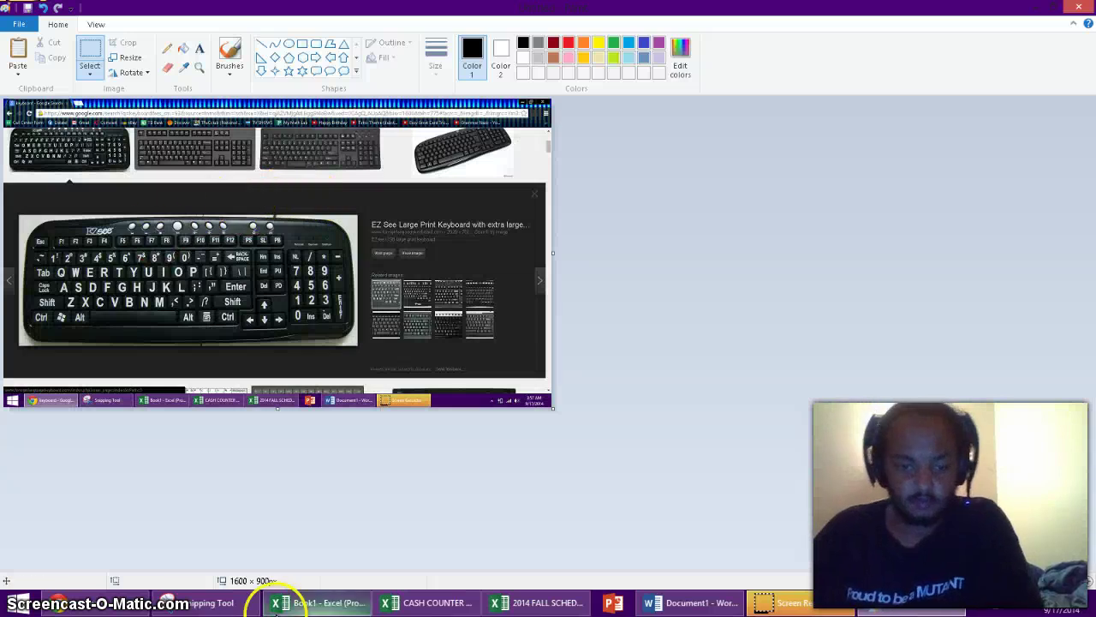
Switch to Chrome, move Paint's taskbar entry directly after Chrome's, and bring Paint back up.
left_click(118, 609)
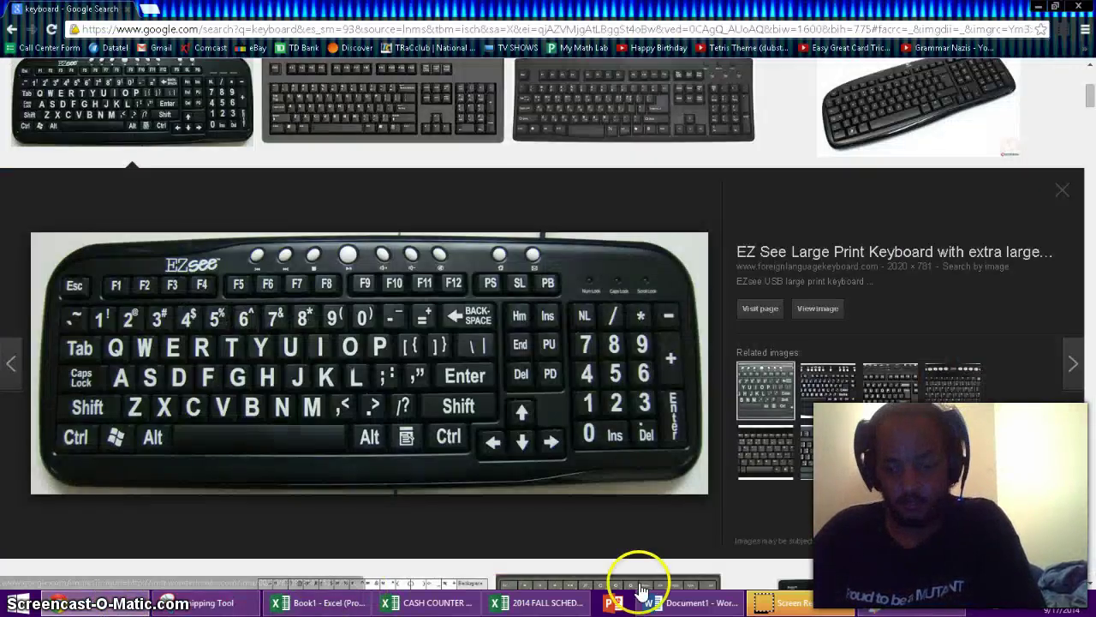
mouse_move(778, 599)
left_mouse_down()
mouse_move(301, 611)
mouse_move(294, 599)
mouse_move(869, 587)
mouse_move(779, 604)
mouse_move(173, 598)
mouse_move(190, 604)
left_mouse_up()
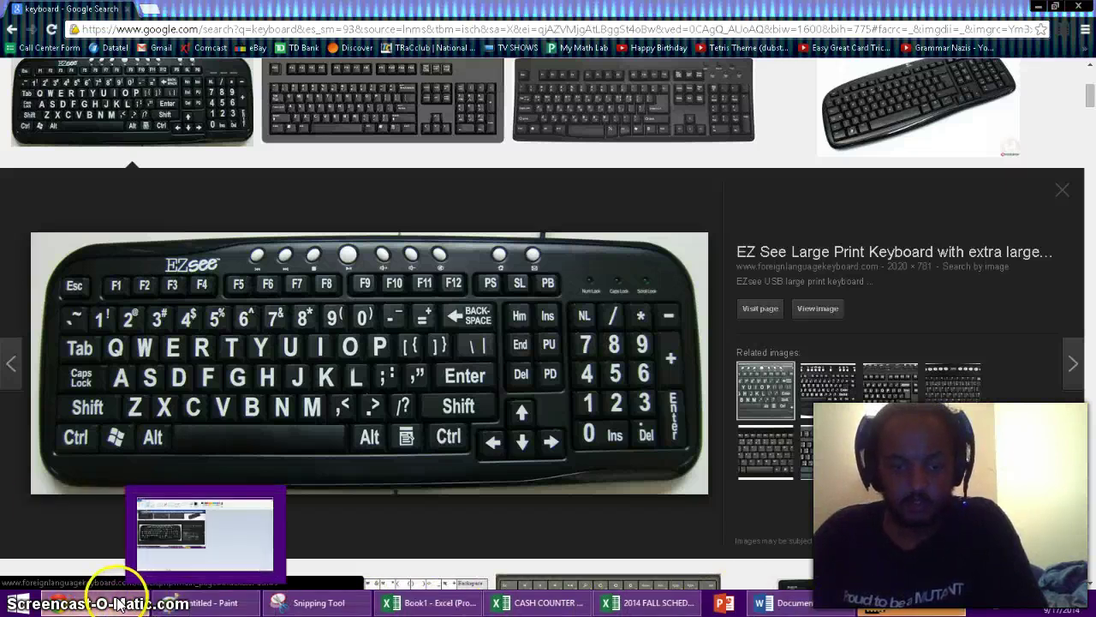
left_click(190, 605)
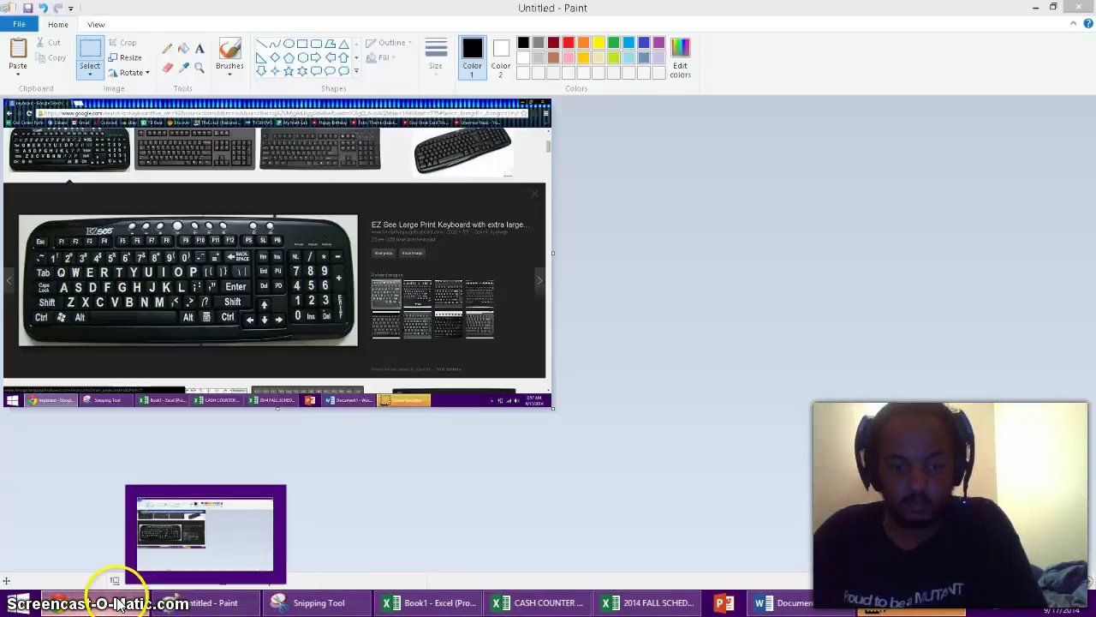
Compare the mountain snip in Snipping Tool and the keyboard picture in Chrome with the pasted screenshot, ending in Paint.
left_click(206, 601)
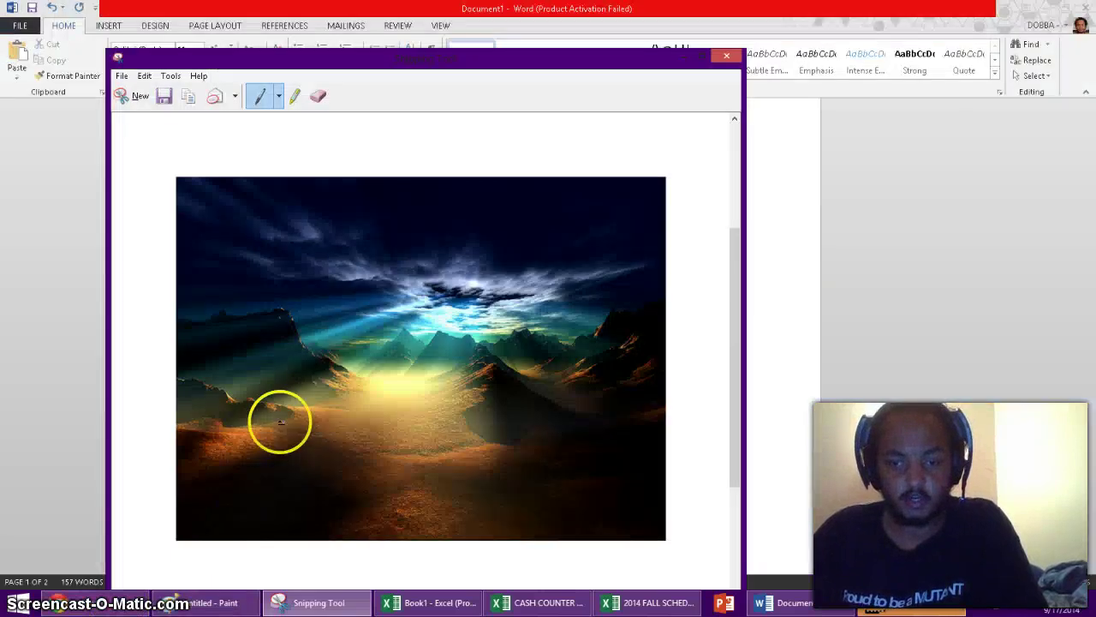
left_click(112, 603)
left_click(175, 603)
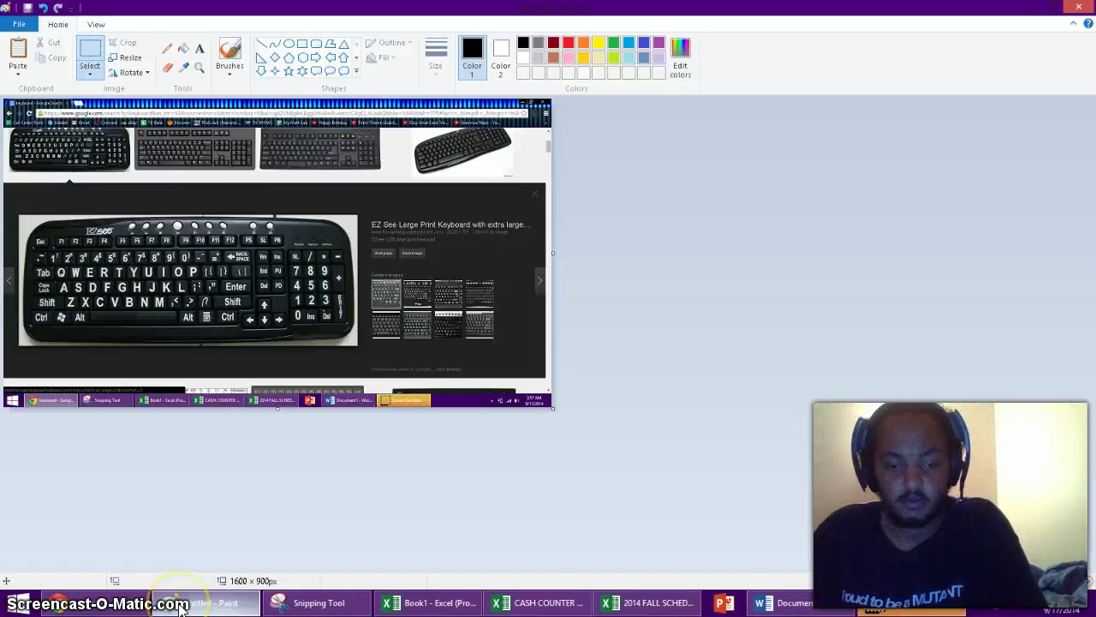
left_click(180, 604)
left_click(180, 605)
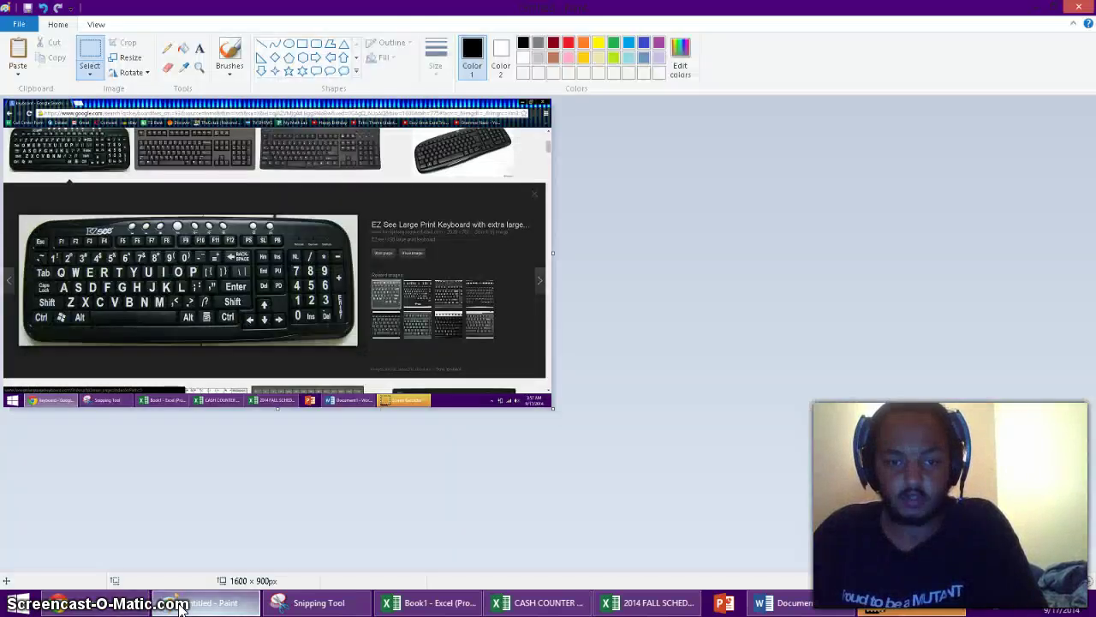
left_click(180, 605)
left_click(179, 603)
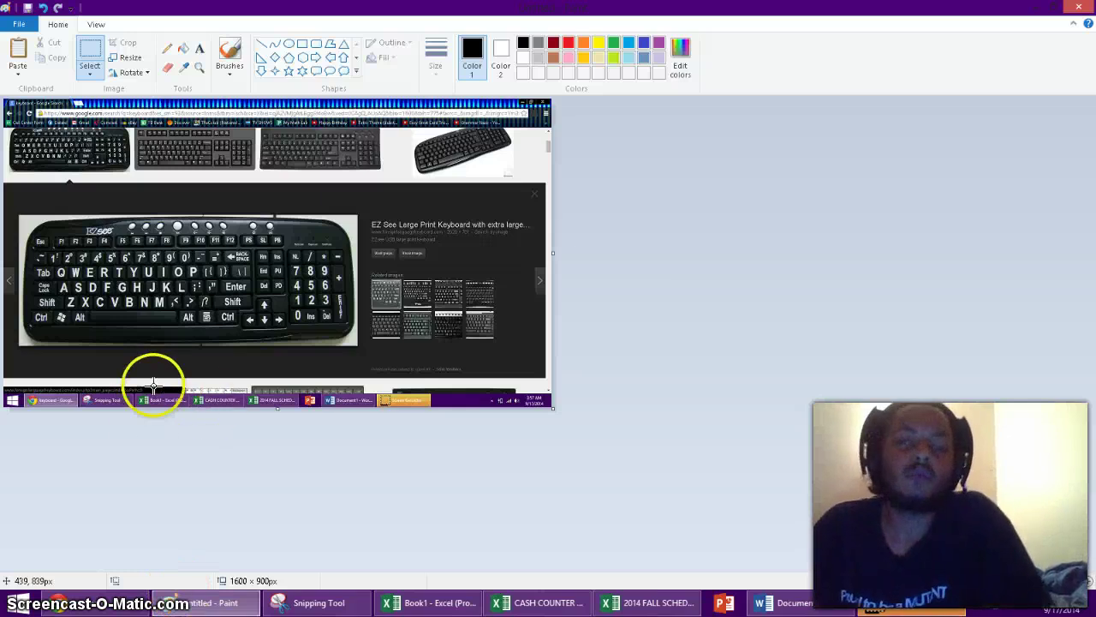
left_click(319, 601)
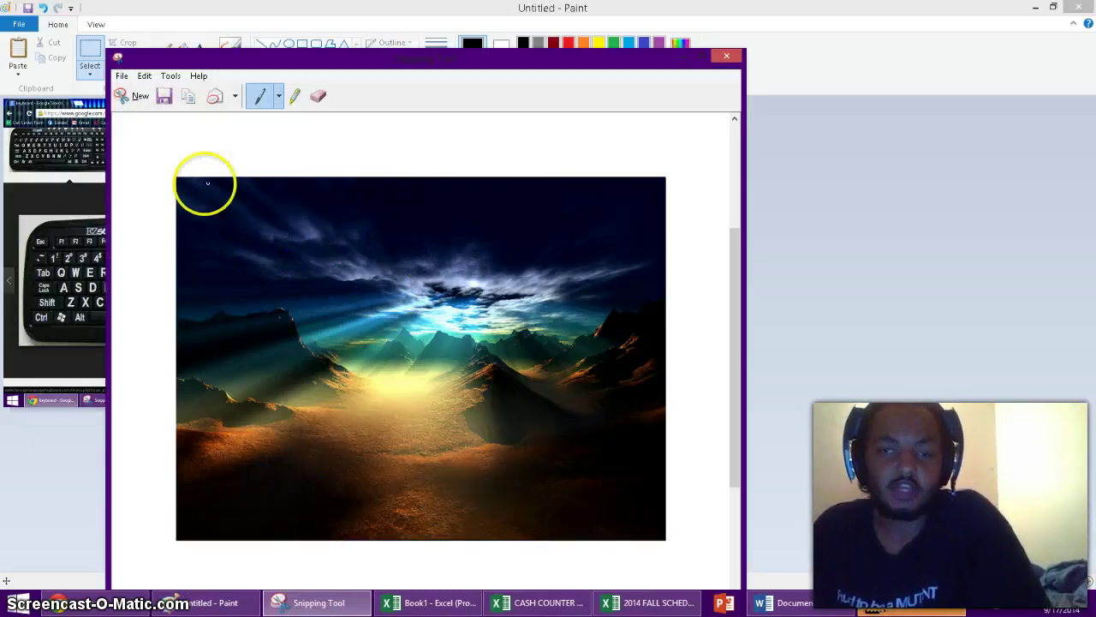
left_click(103, 601)
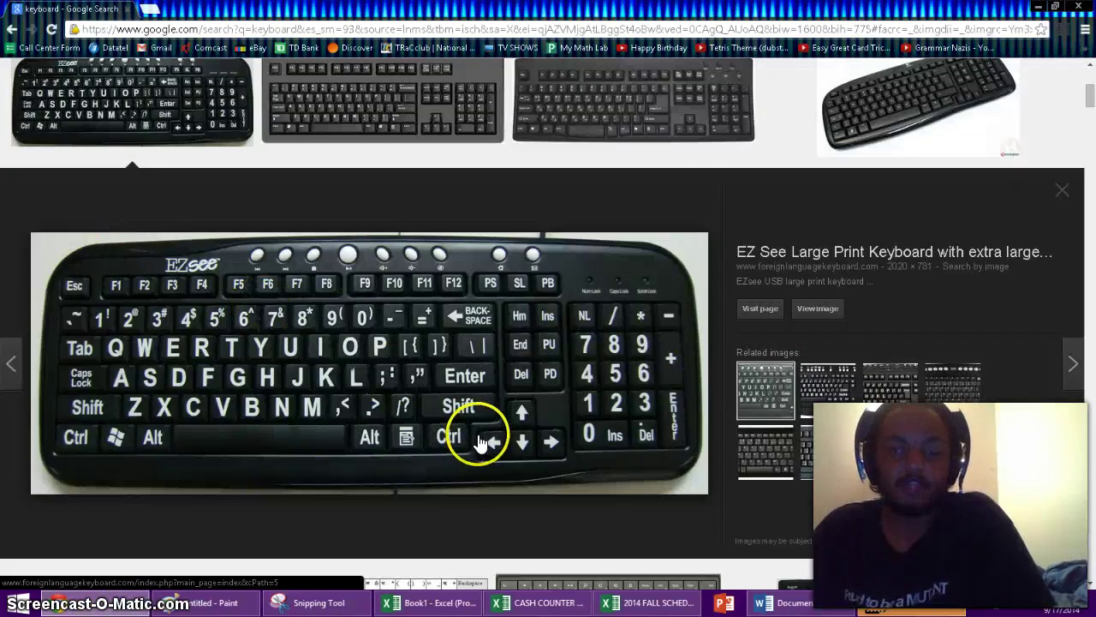
left_click(212, 603)
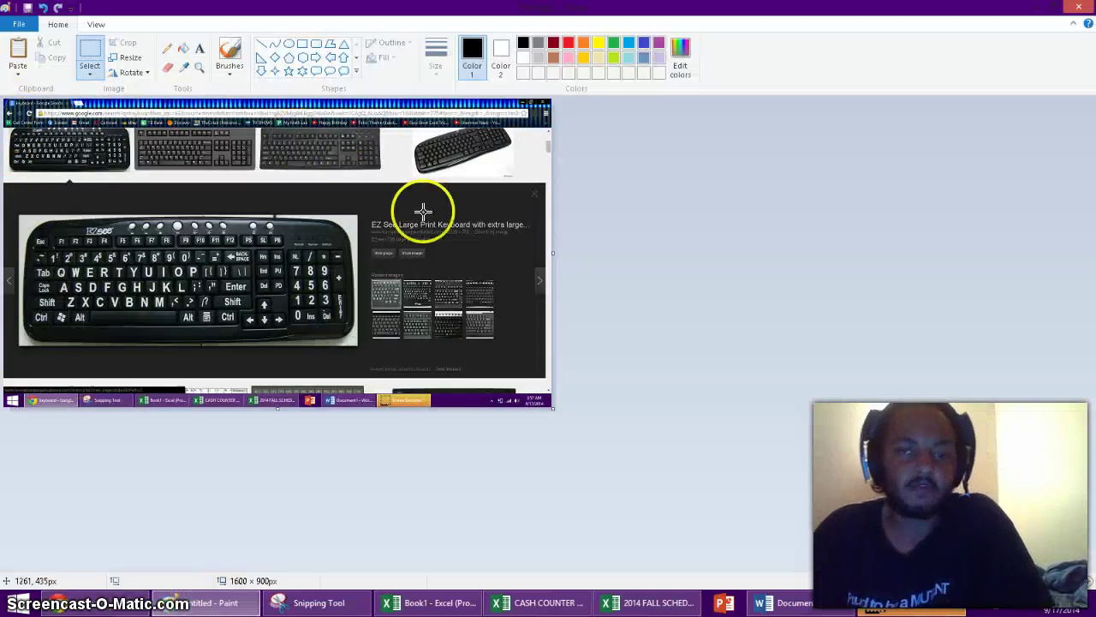
Start saving the screenshot as a new file and choose the Desktop as its location.
left_click(26, 32)
left_click(60, 137)
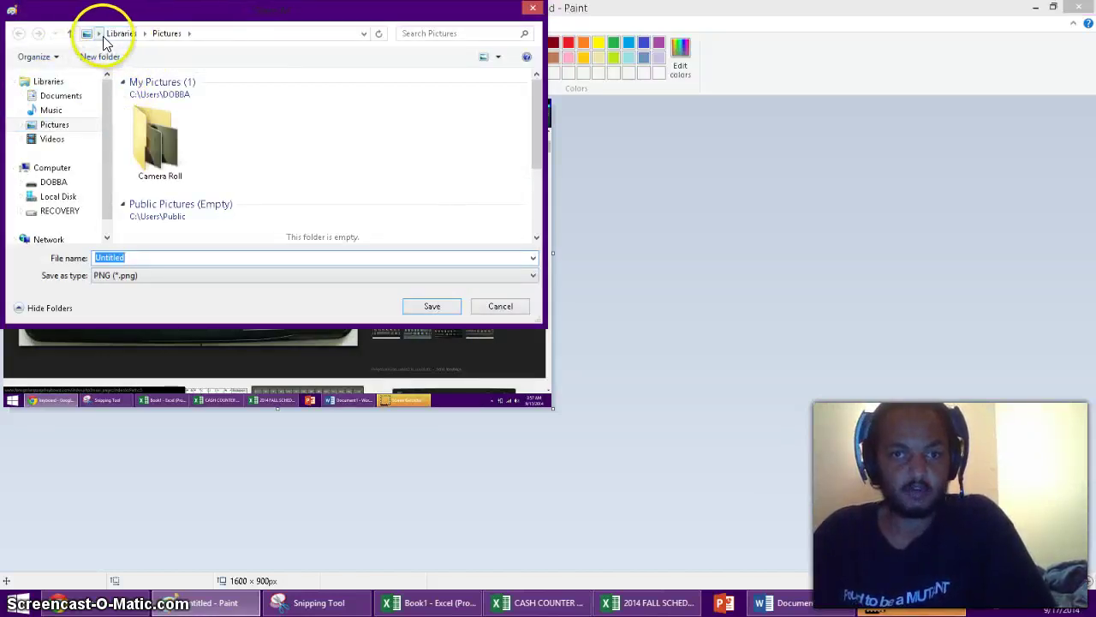
left_click(99, 34)
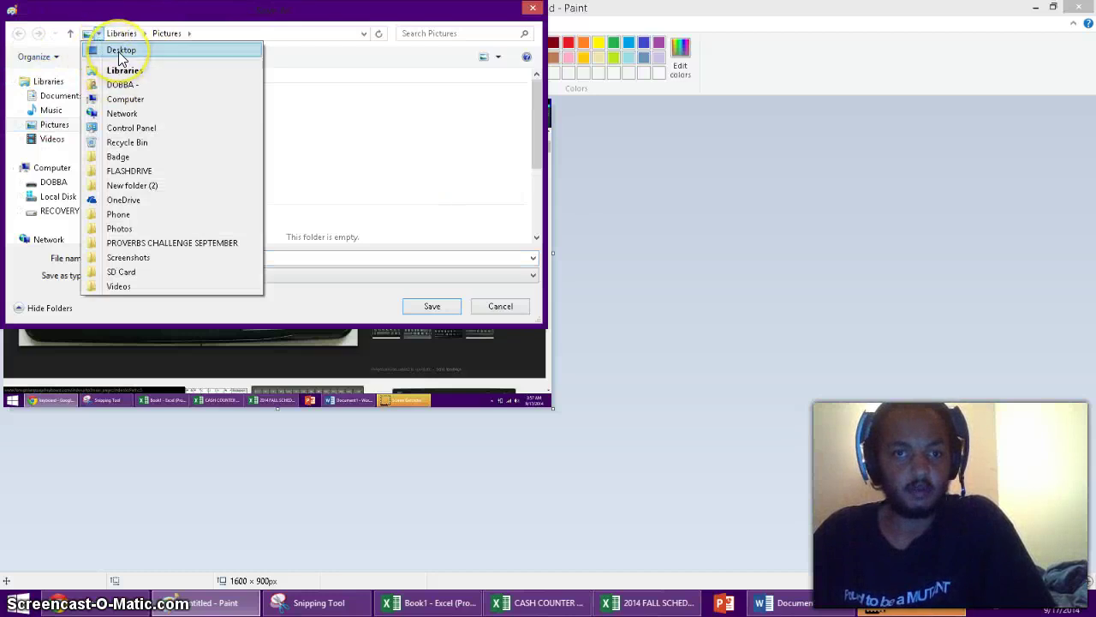
left_click(121, 51)
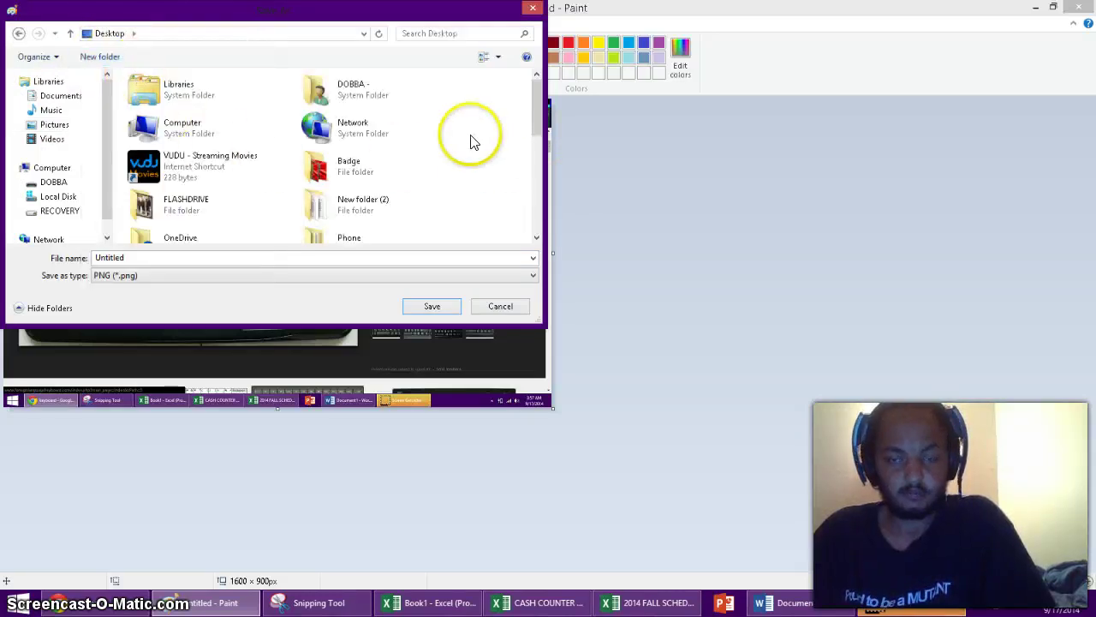
Save the screenshot as Capture 2.PNG in PNG format, replacing the existing file, and show the desktop.
double_click(161, 253)
type("Capt")
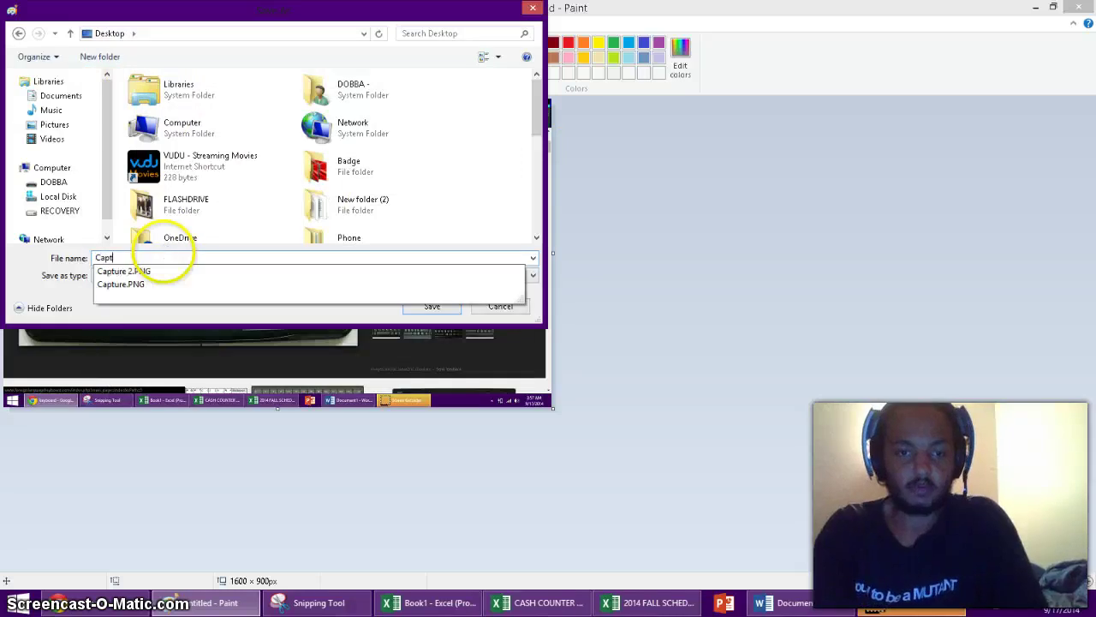
type("ure")
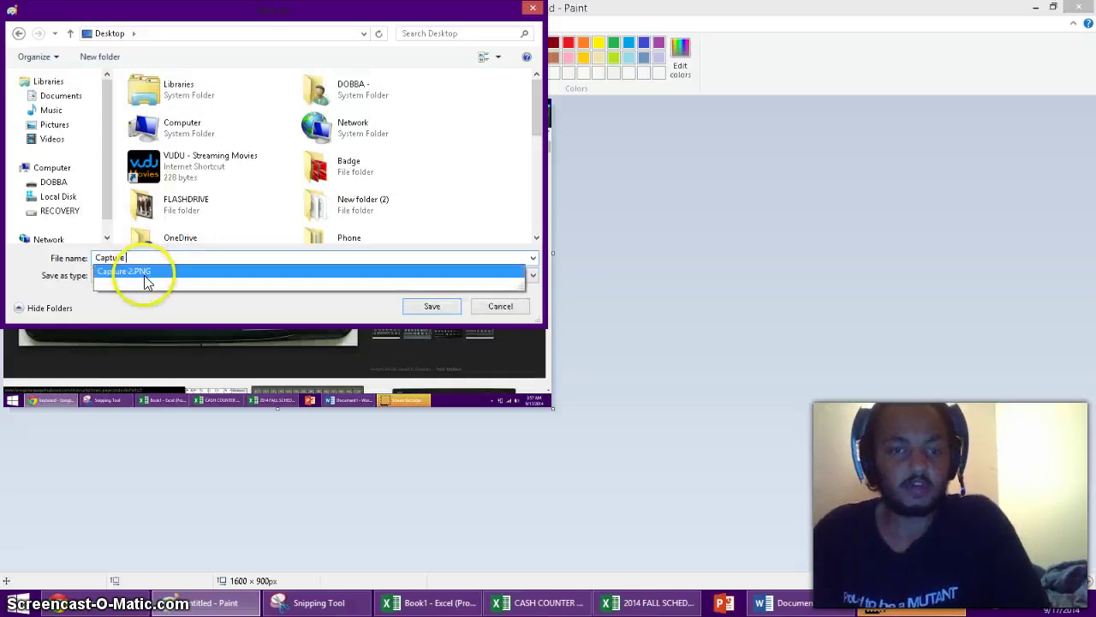
left_click(153, 275)
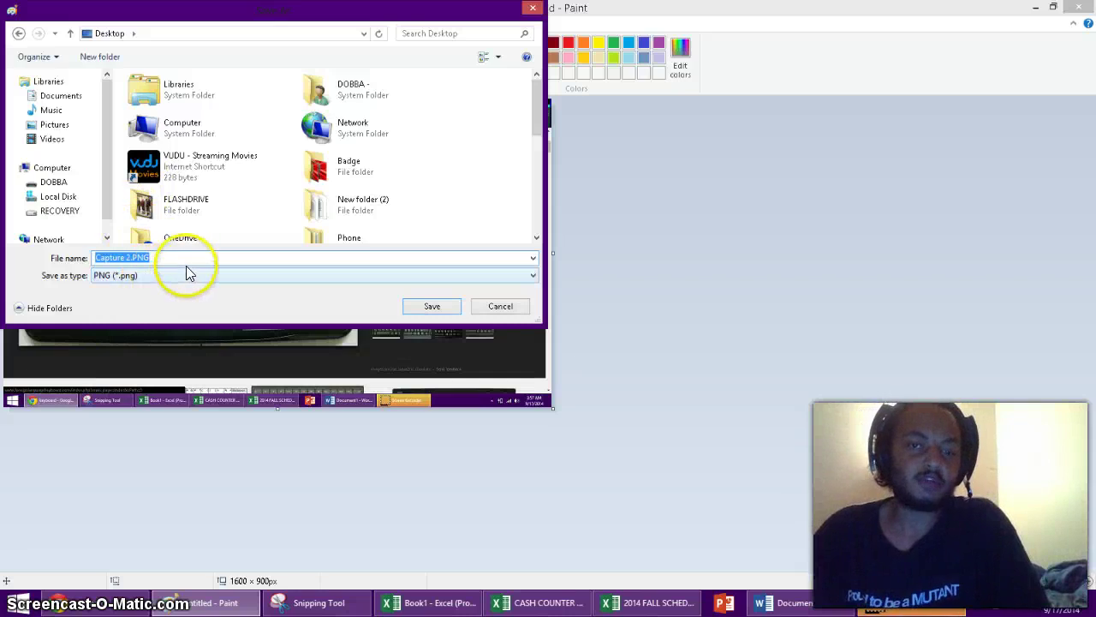
left_click(153, 274)
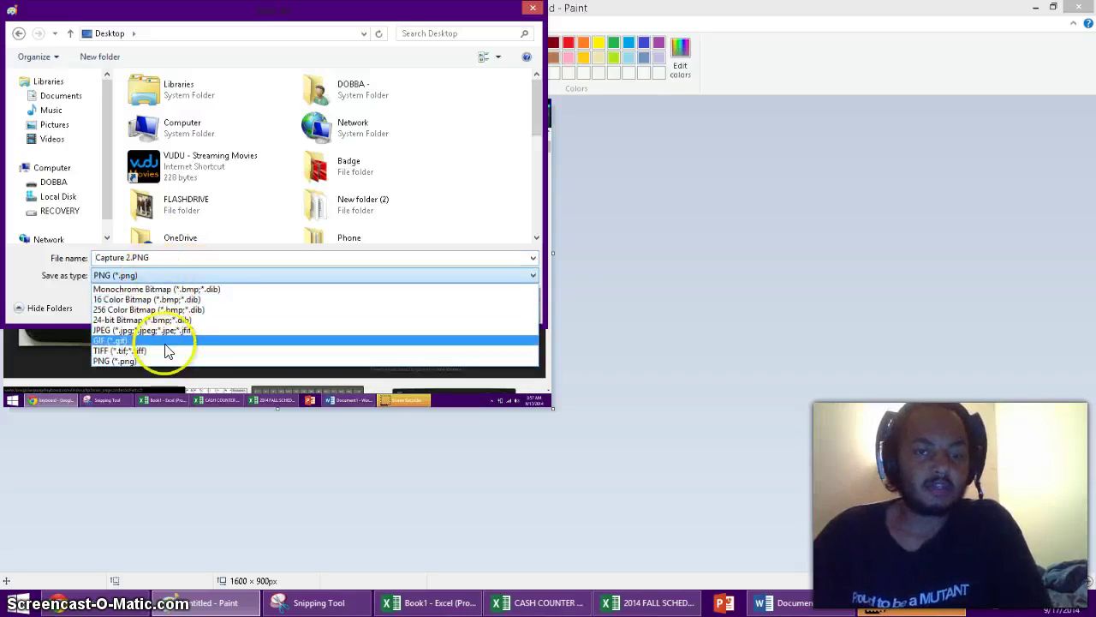
left_click(167, 277)
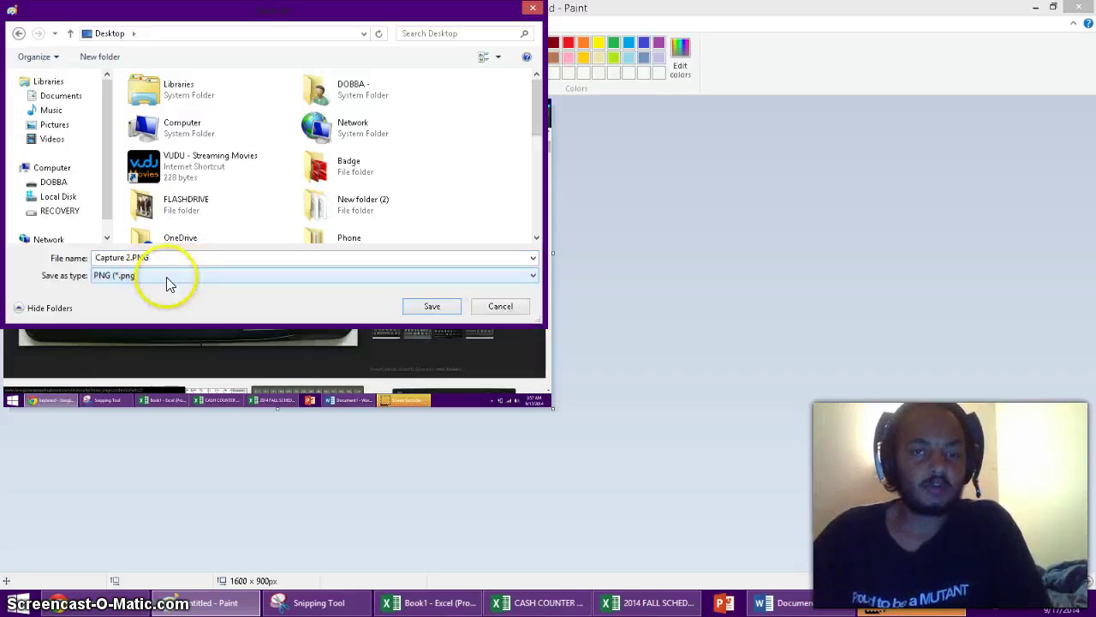
left_click(428, 306)
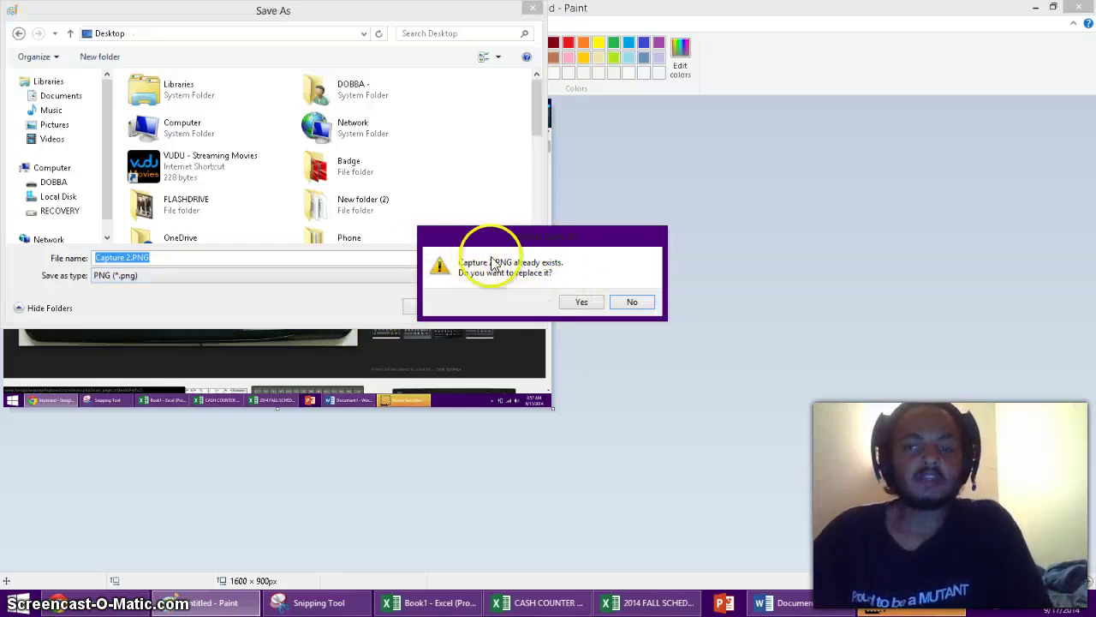
left_click(583, 300)
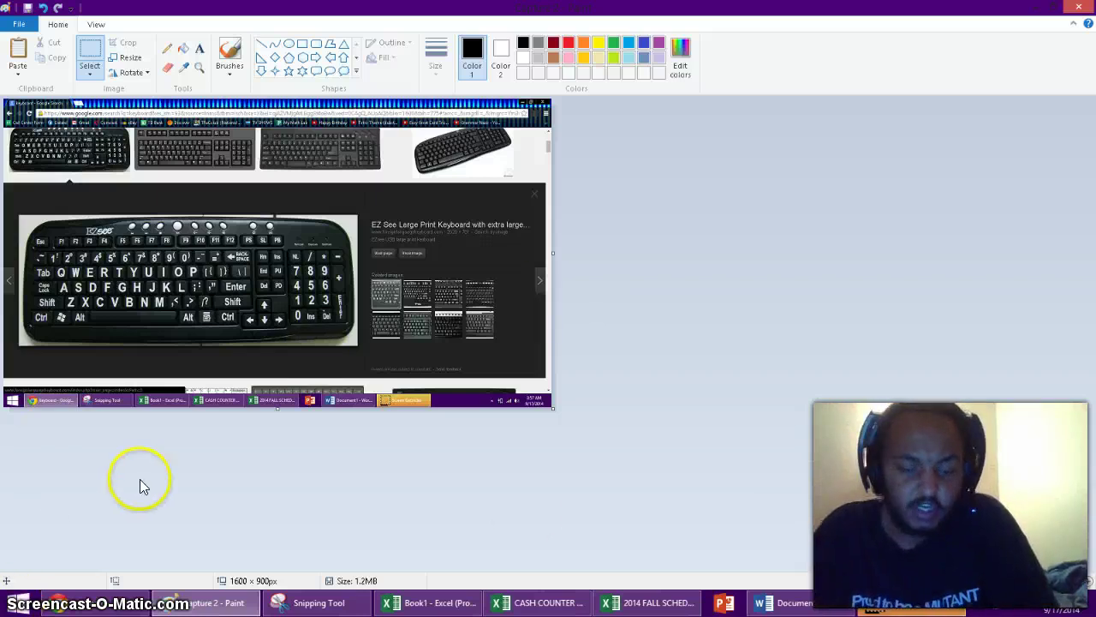
left_click(1093, 609)
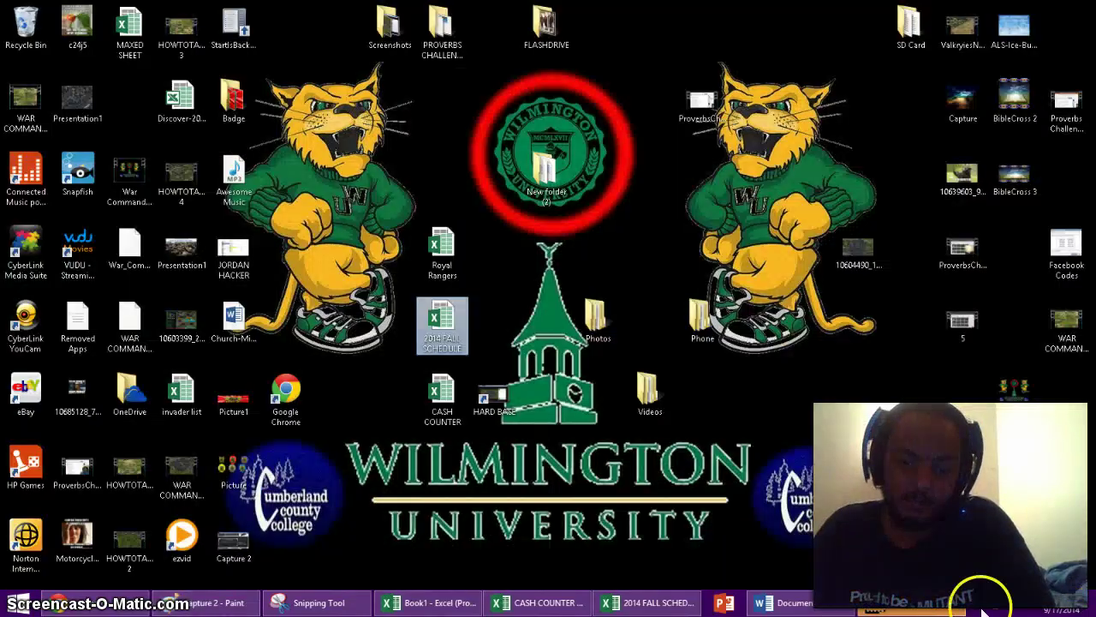
left_click(14, 608)
left_click(13, 608)
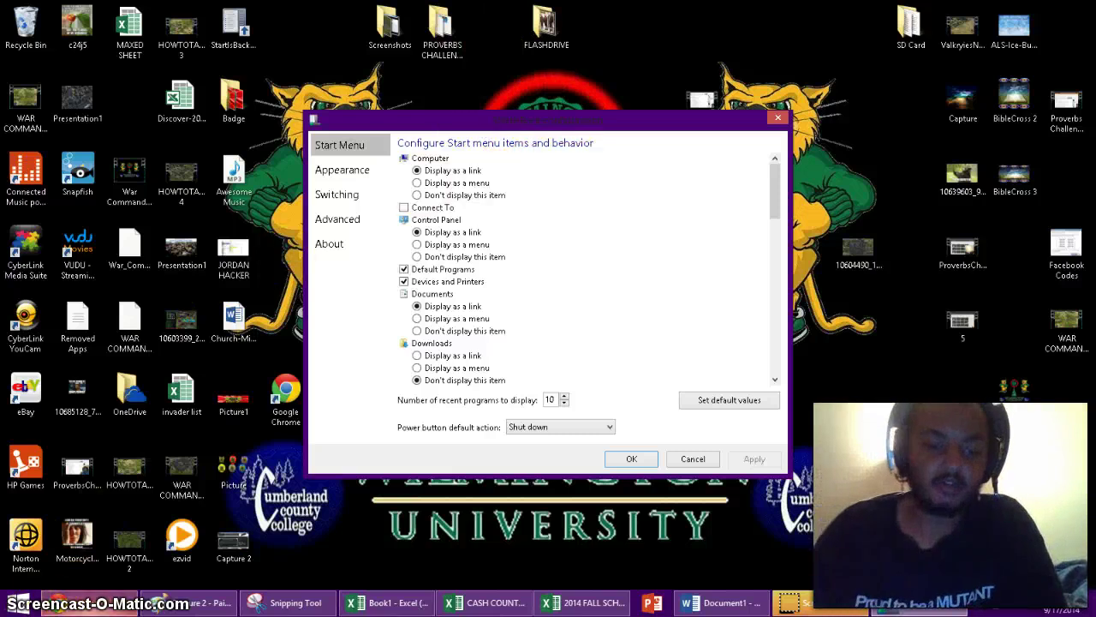
left_click(778, 118)
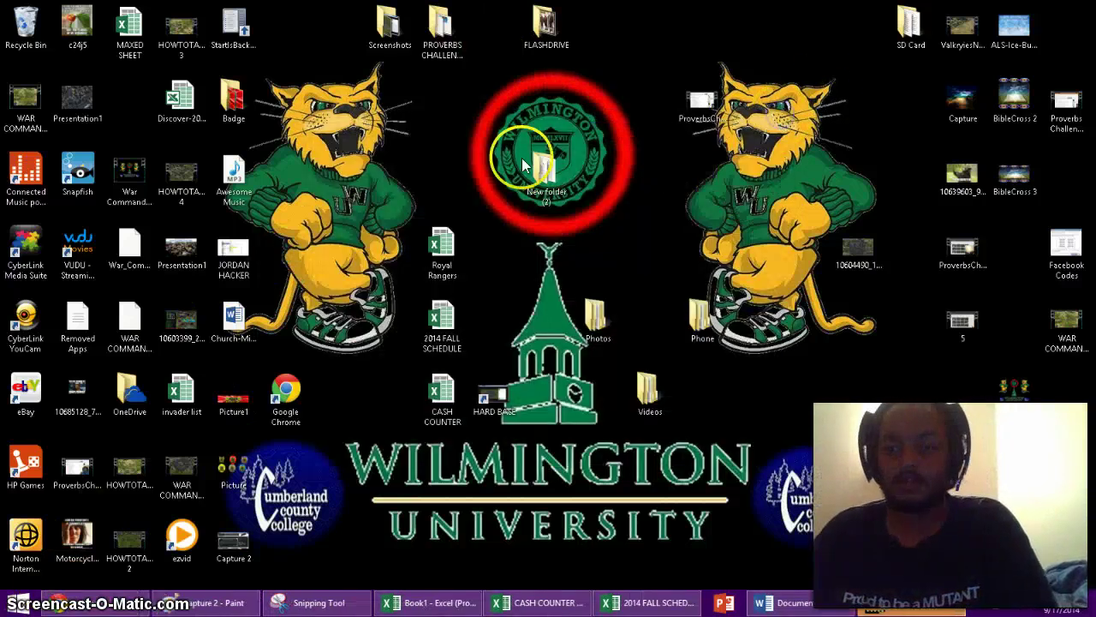
Open the desktop's Personalize settings, browse from there to the Desktop folder to point out Control Panel, and close the window.
right_click(438, 128)
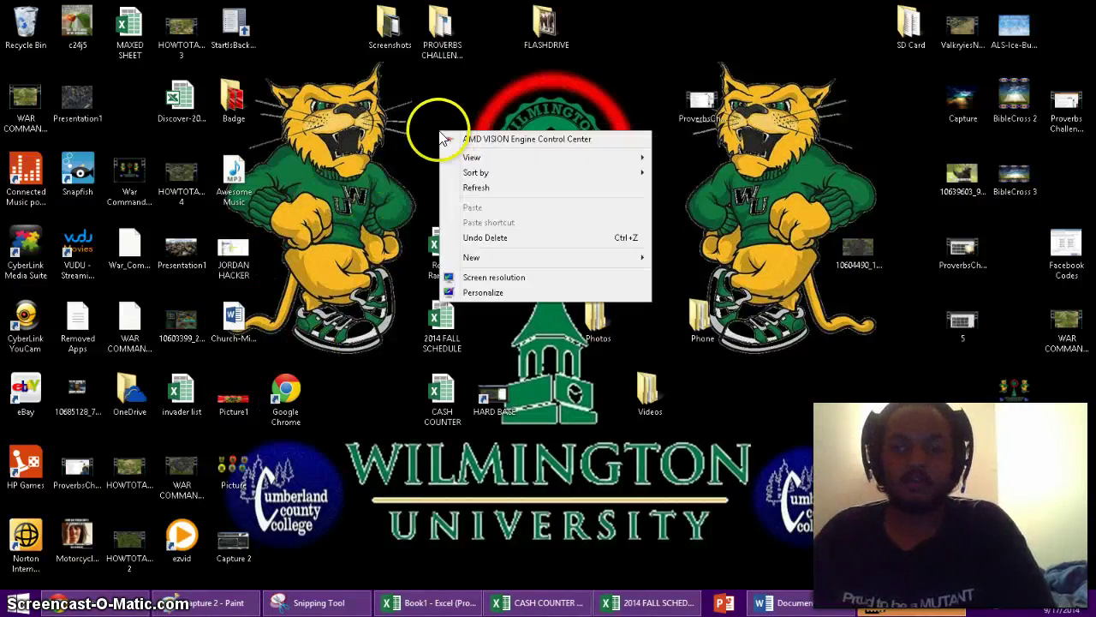
left_click(477, 292)
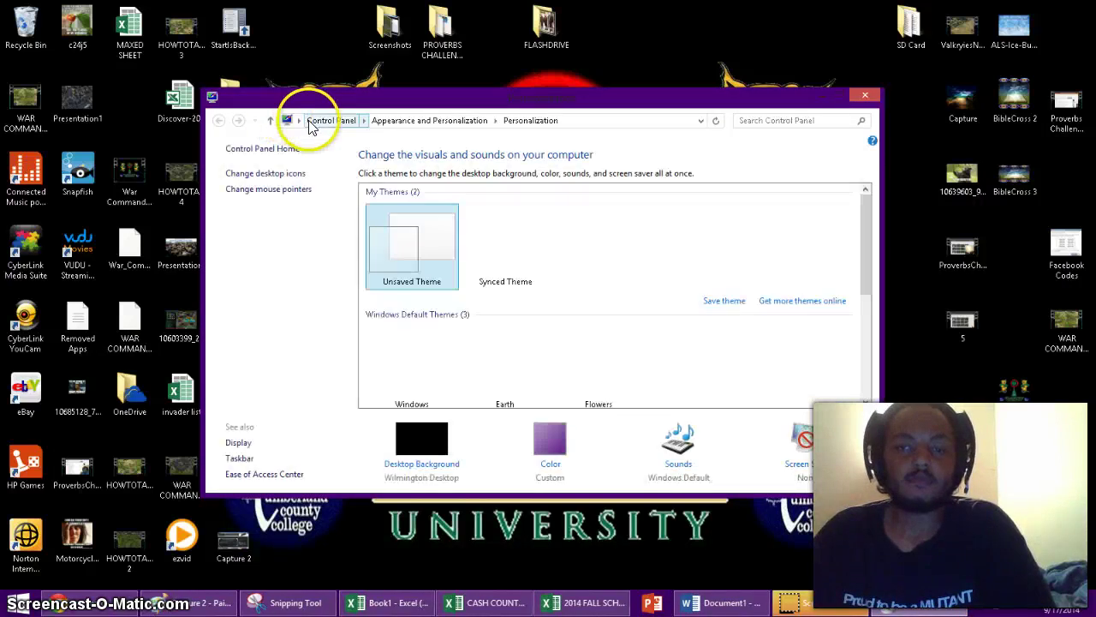
left_click(300, 124)
left_click(311, 140)
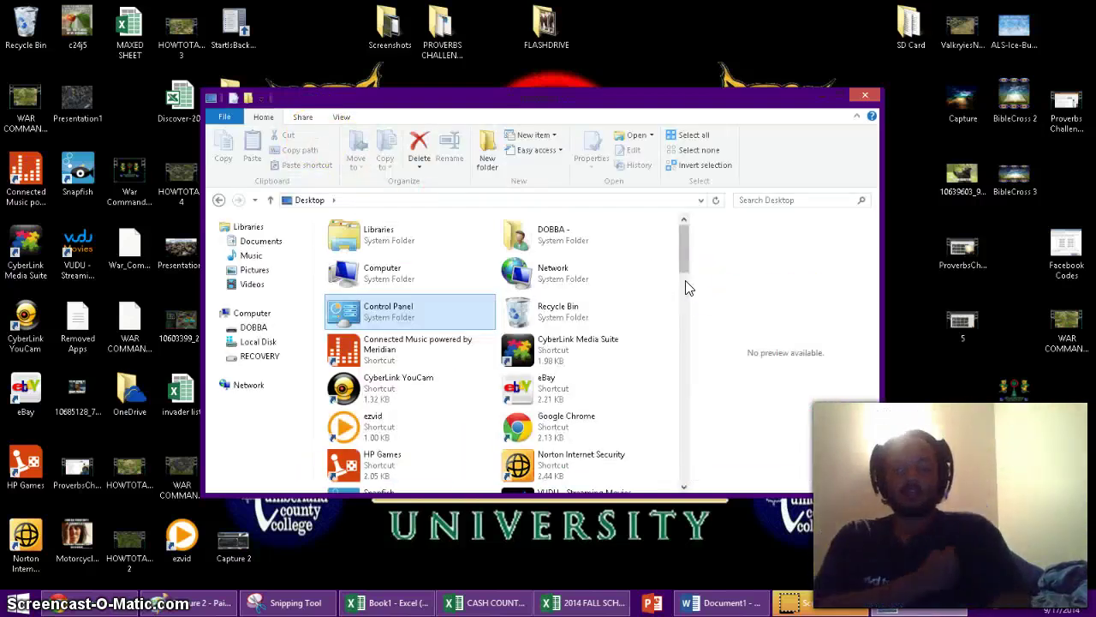
left_click(438, 313)
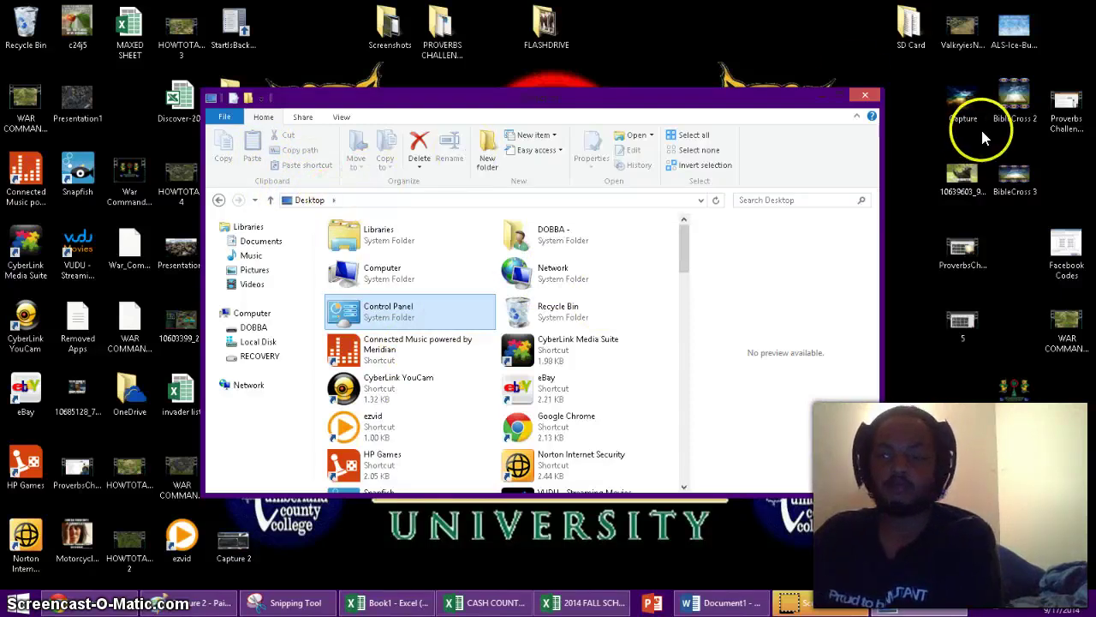
left_click(867, 95)
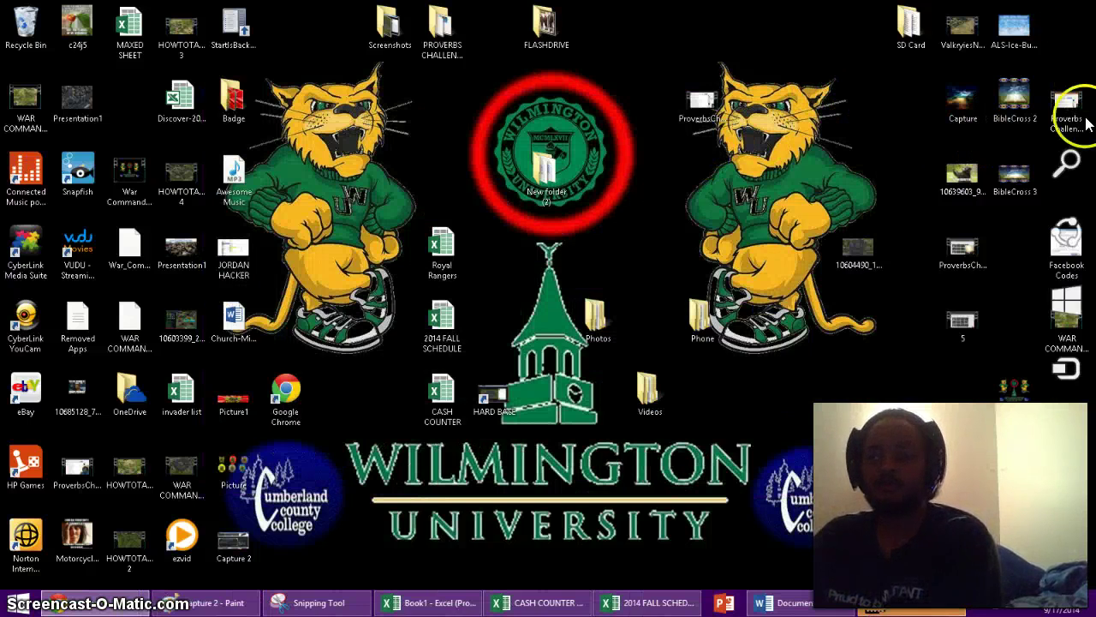
Search the installed apps for "paint", bring up Paint from the results, and close it.
mouse_move(1076, 122)
left_click(1071, 167)
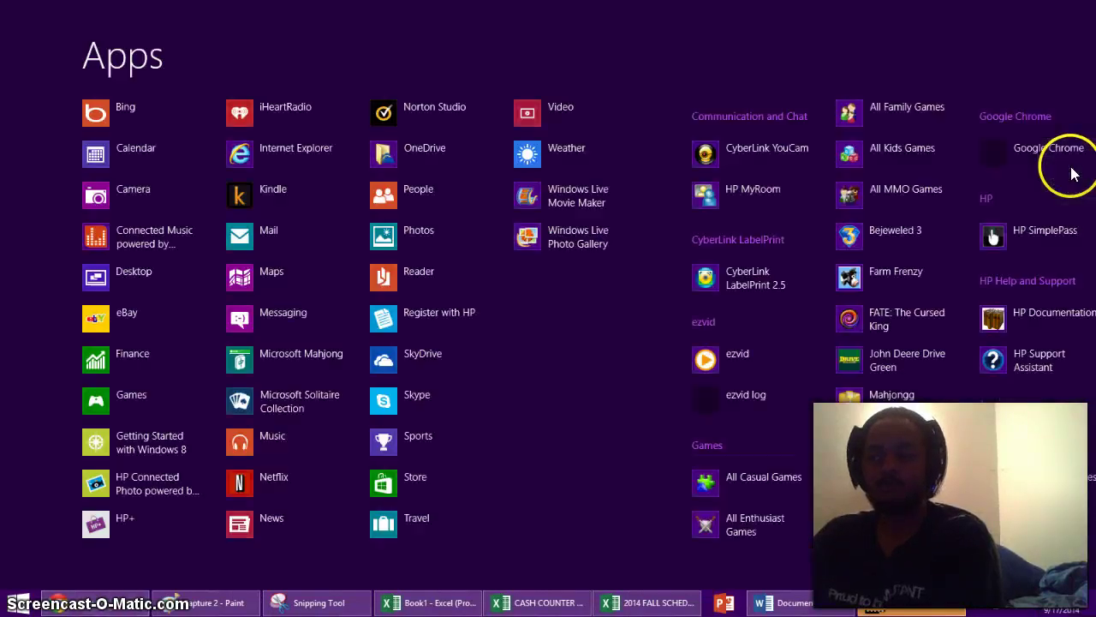
type("paint")
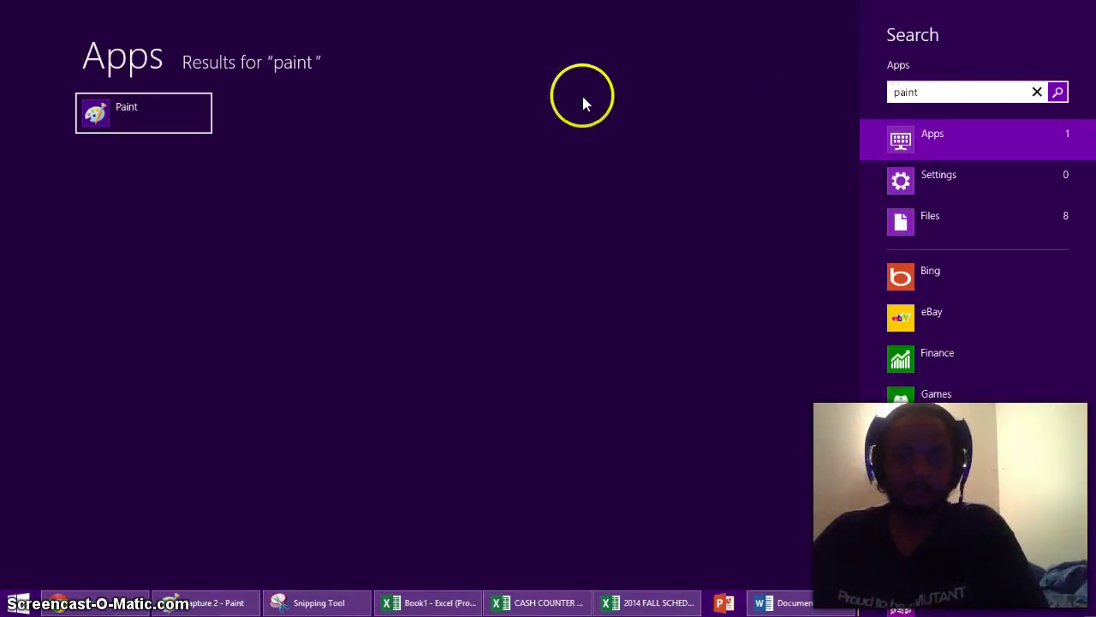
left_click(133, 108)
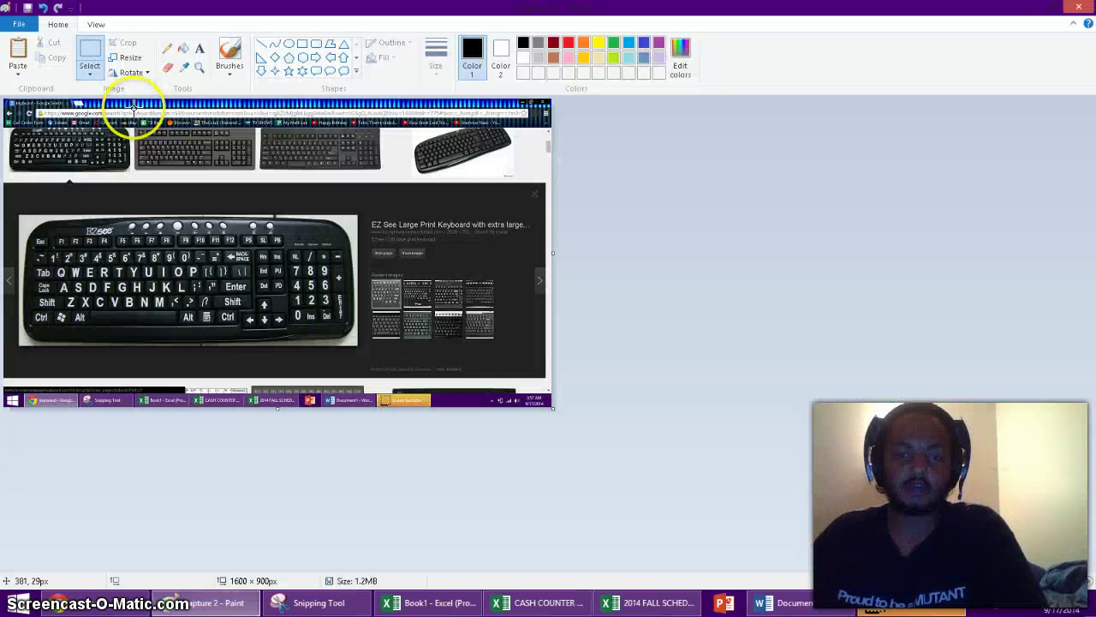
left_click(1079, 7)
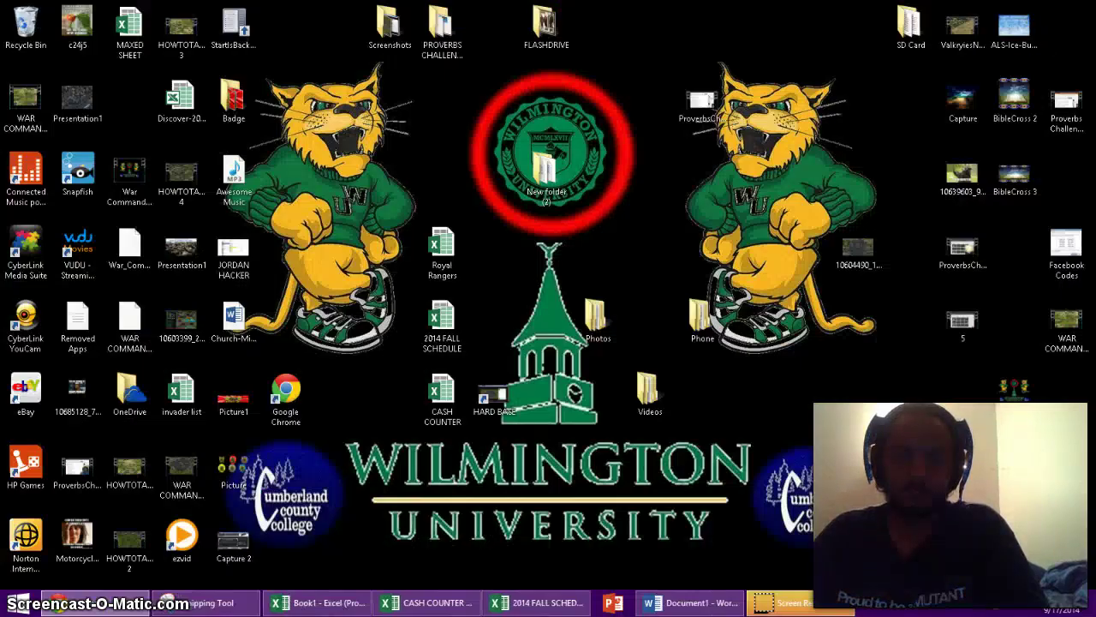
Search the installed apps for "snipping", bring up Snipping Tool, and move its window down to the taskbar to uncover the desktop.
mouse_move(1093, 3)
left_click(1069, 177)
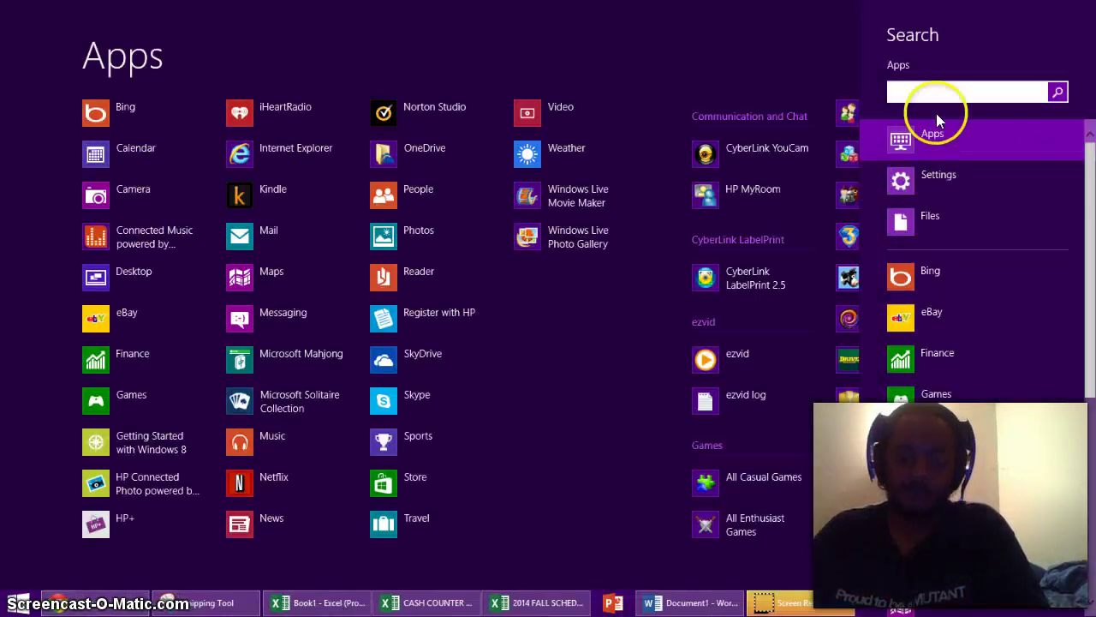
type("snipping")
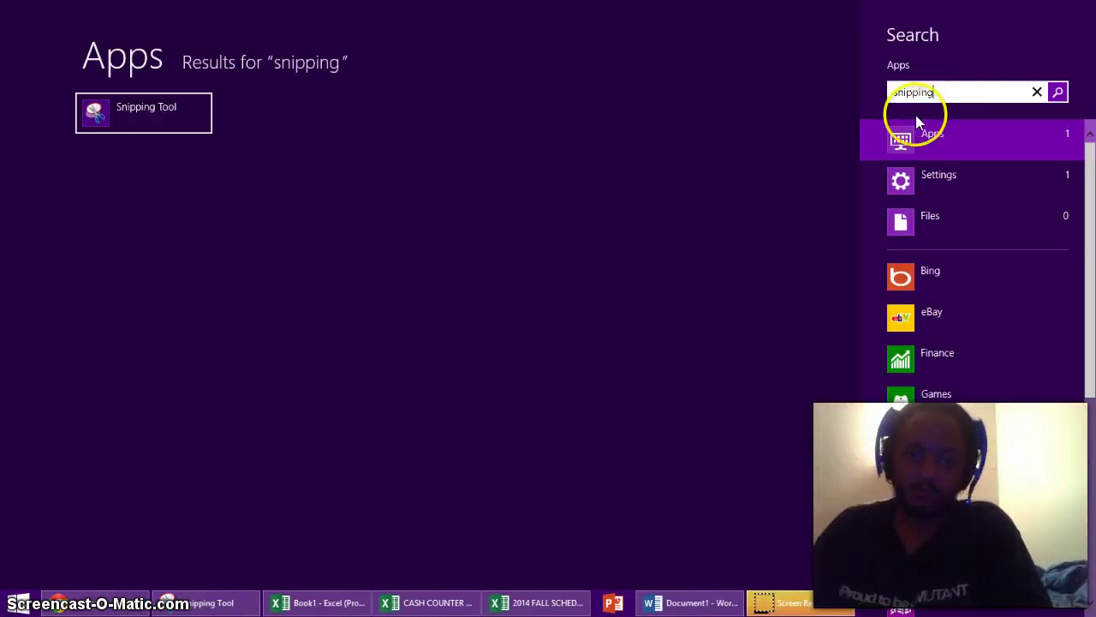
left_click(159, 113)
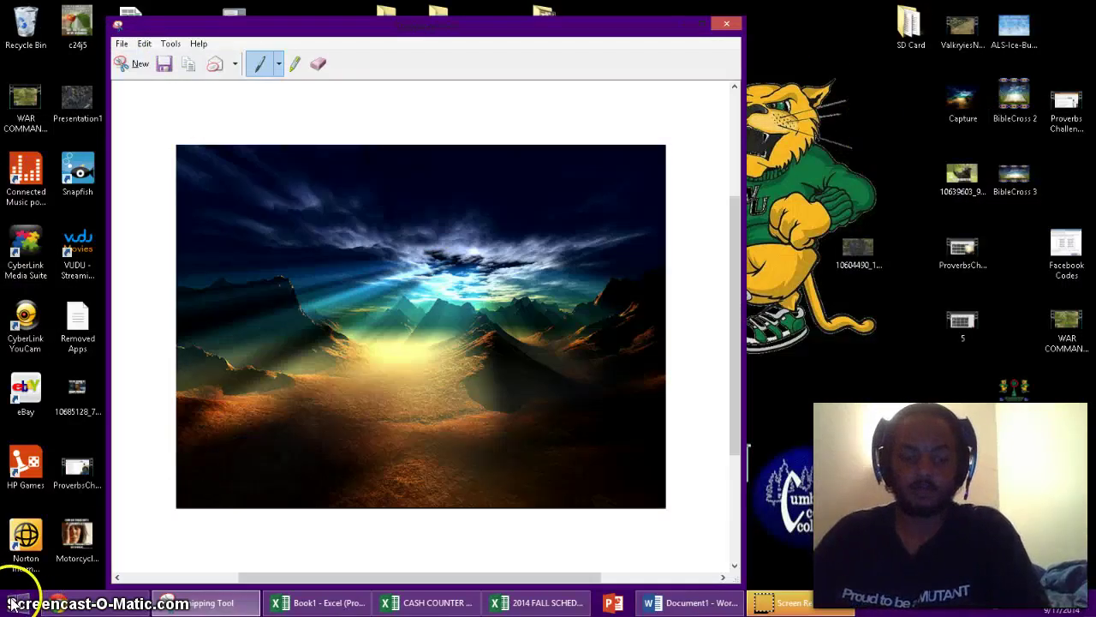
left_click(797, 184)
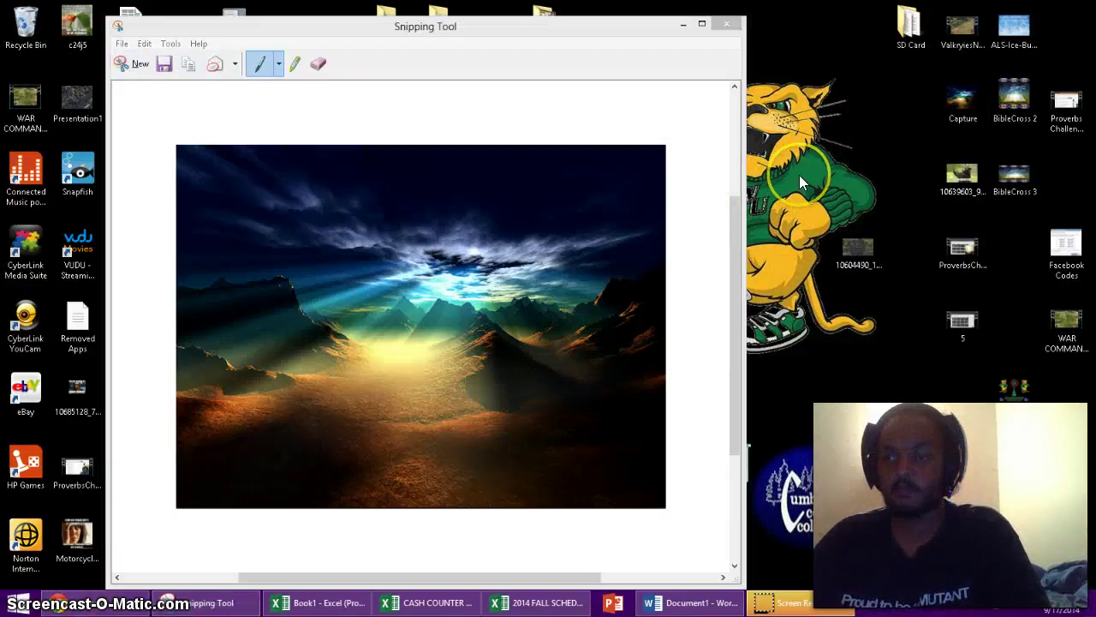
left_click_drag(625, 26, 514, 595)
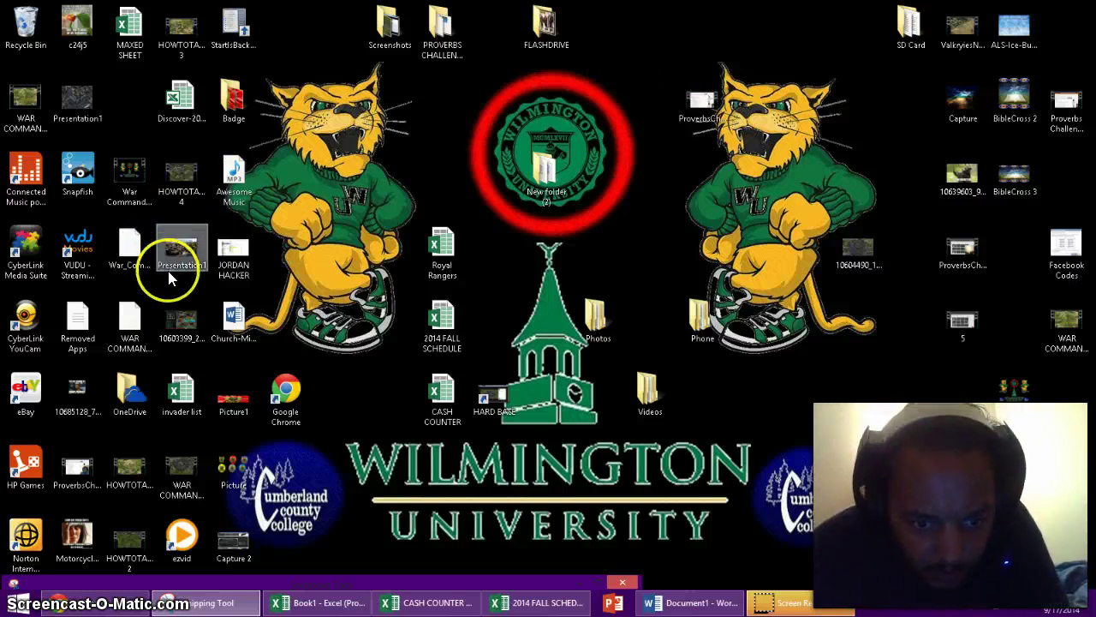
Move the Capture 2 icon beside the university seal and sort the desktop icons by name in ascending order.
left_click_drag(244, 548, 611, 128)
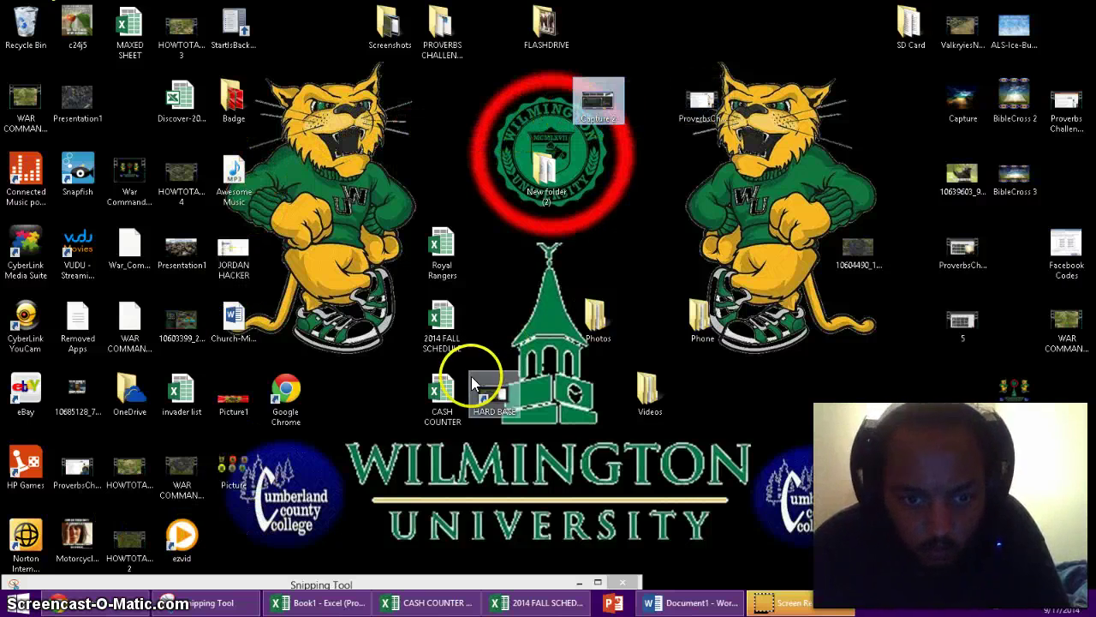
right_click(532, 219)
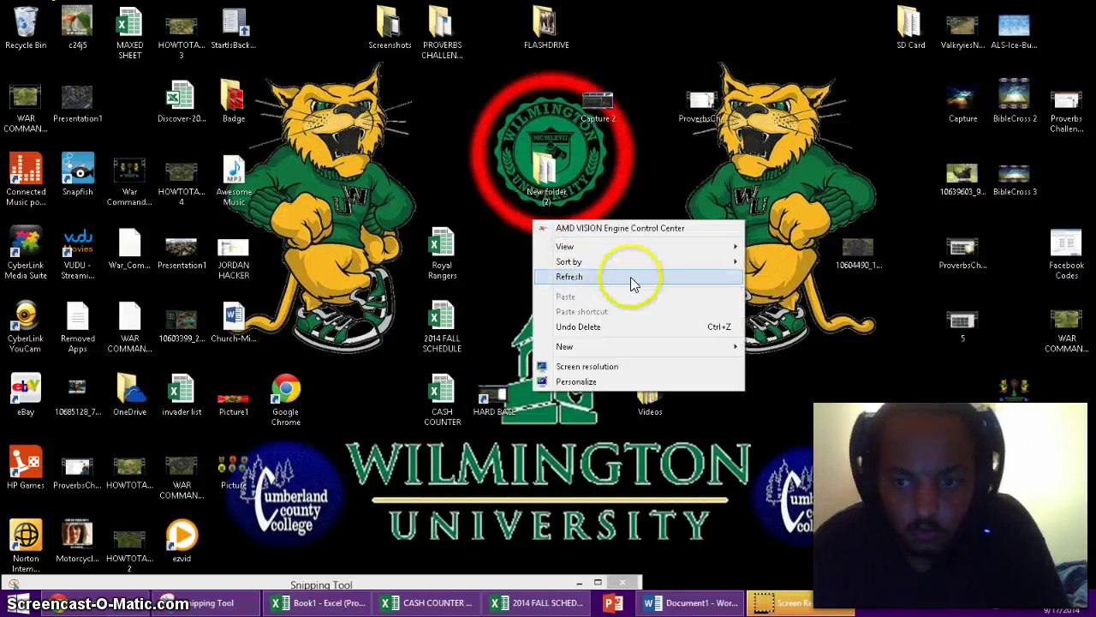
mouse_move(638, 261)
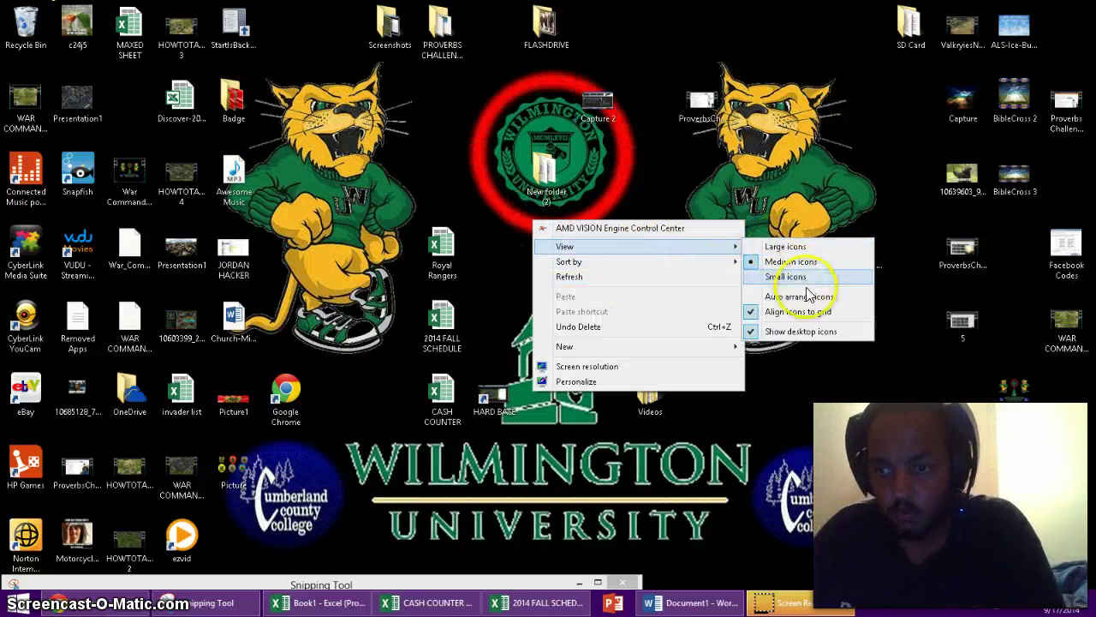
mouse_move(697, 259)
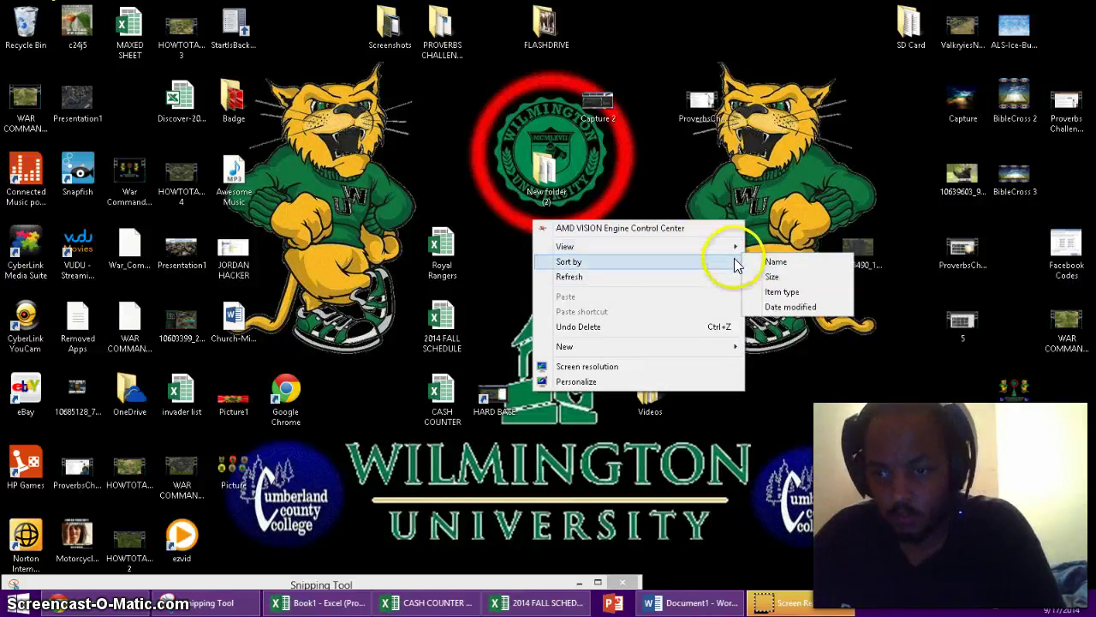
left_click(775, 262)
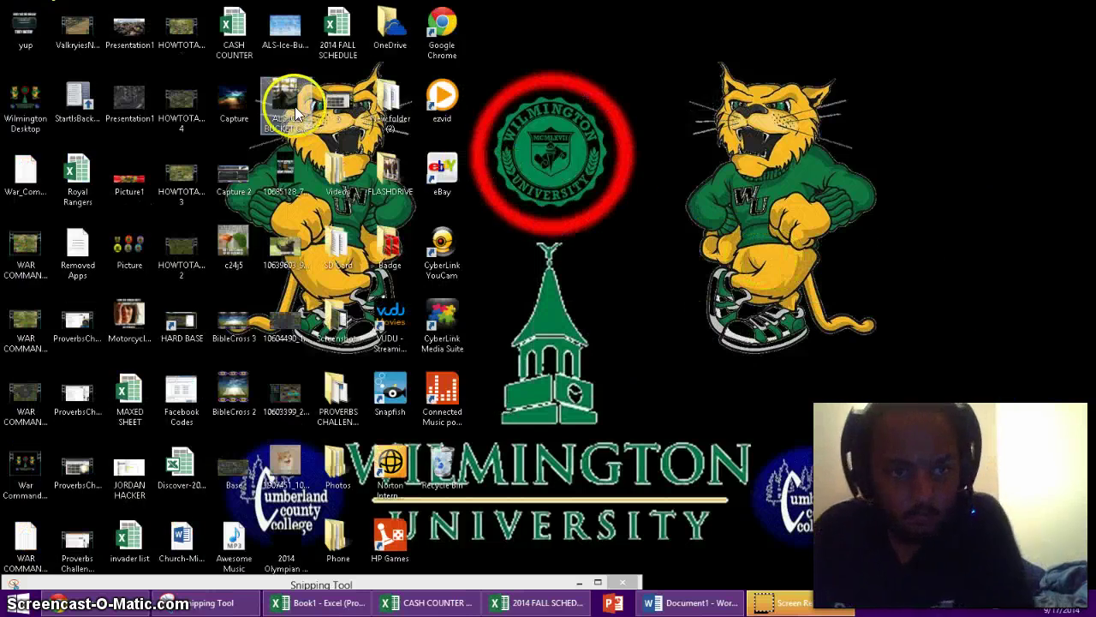
right_click(554, 120)
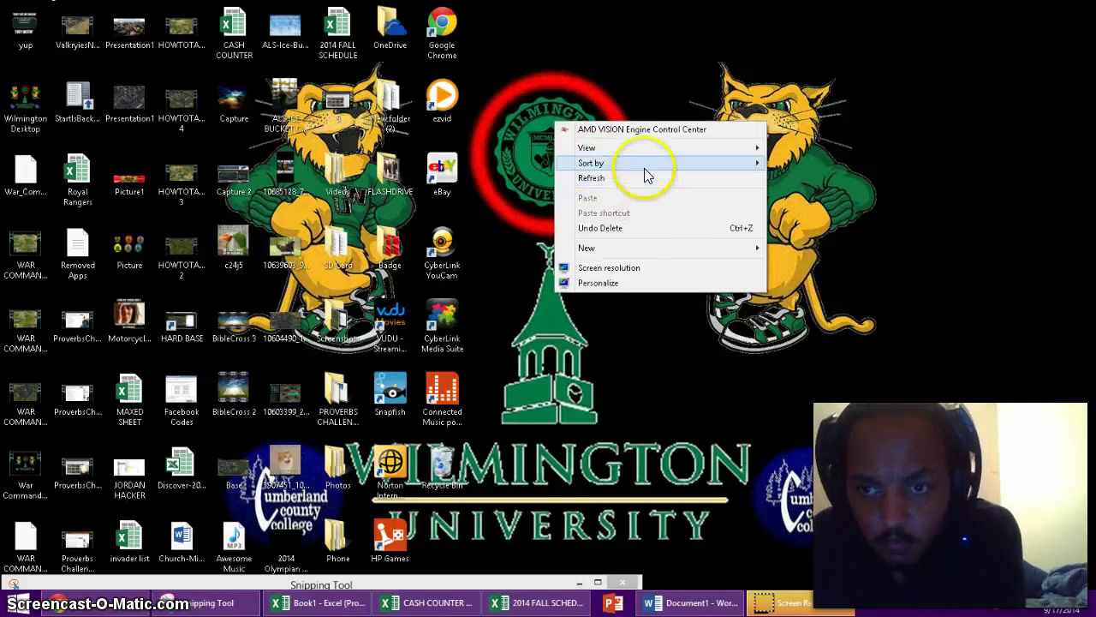
mouse_move(644, 168)
left_click(790, 178)
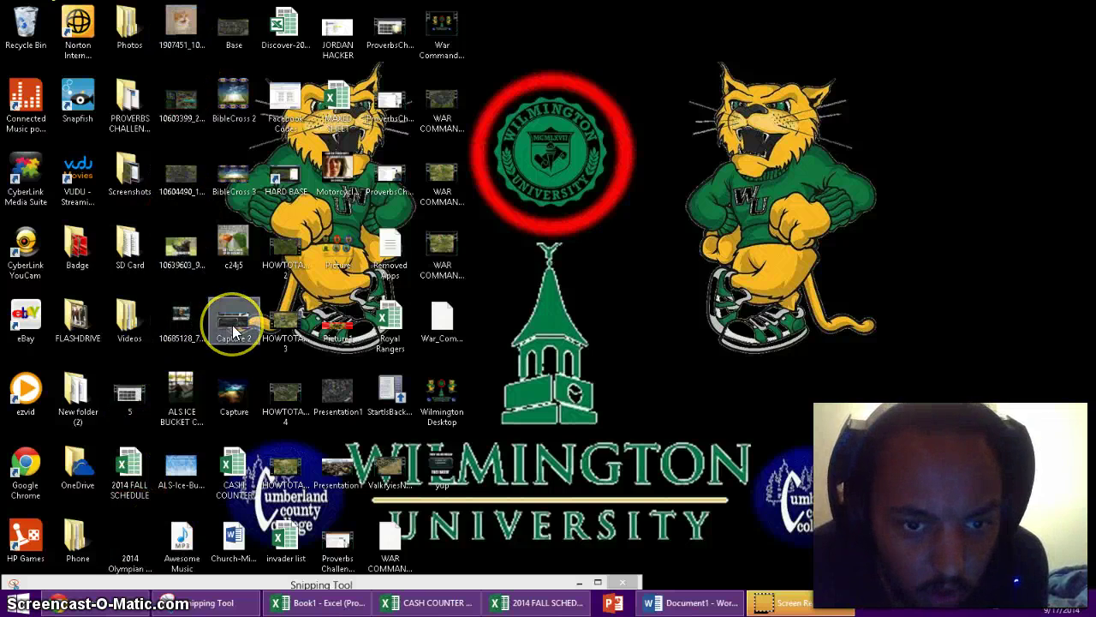
Select the Capture and Capture 2 icons together, move them to the empty area beside the second wildcat mascot, and deselect them.
left_click_drag(233, 325, 254, 404)
left_click(240, 384)
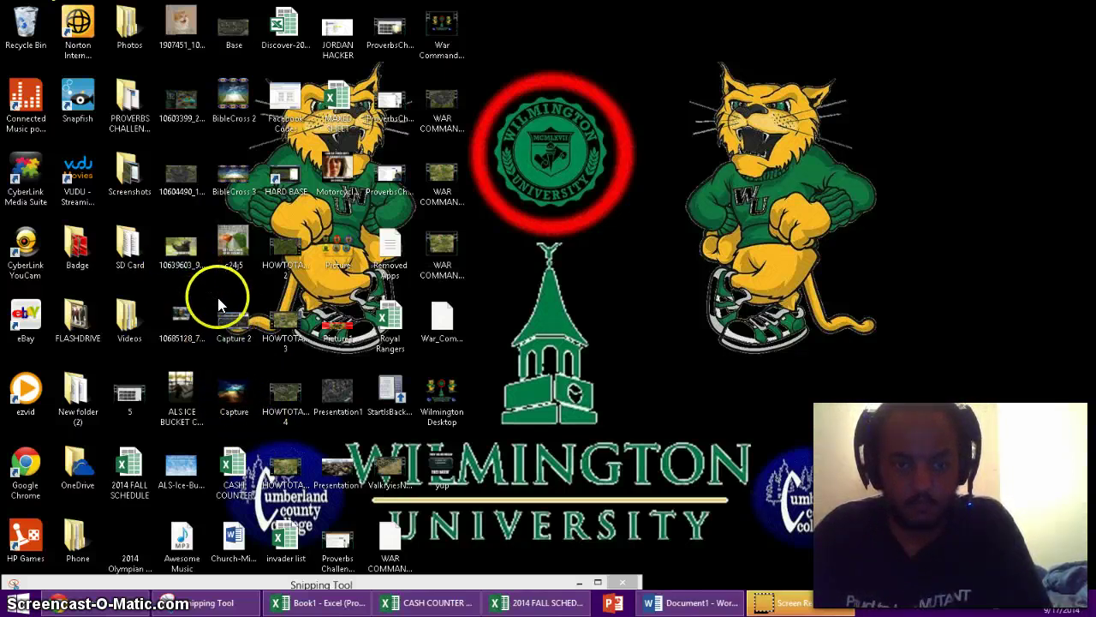
left_click(248, 404, "ctrl")
left_click_drag(234, 336, 925, 96)
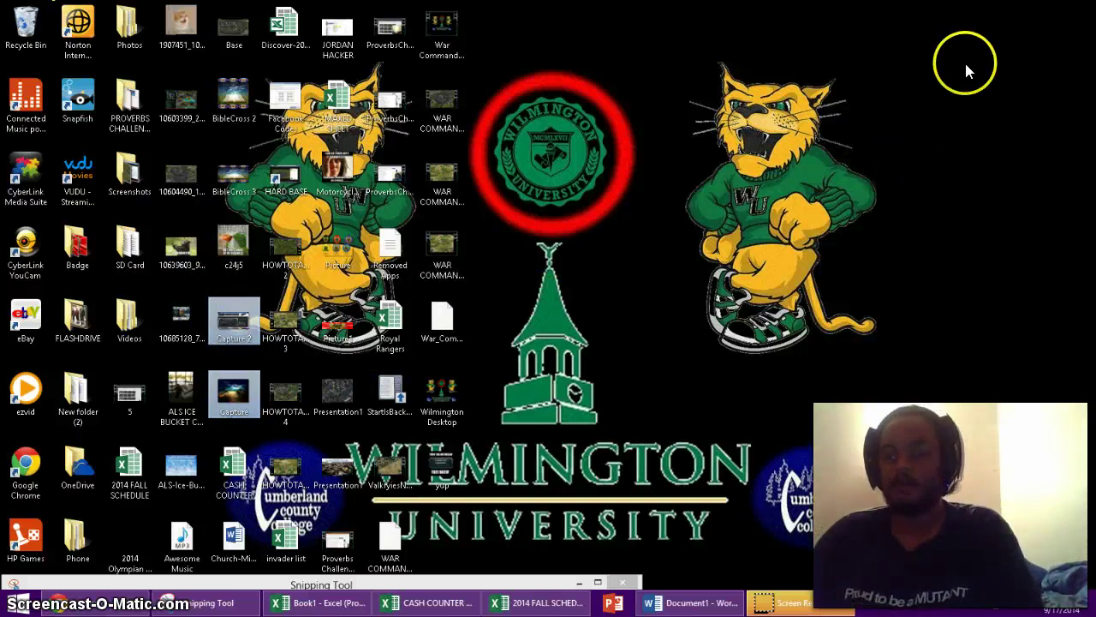
left_click_drag(962, 64, 940, 47)
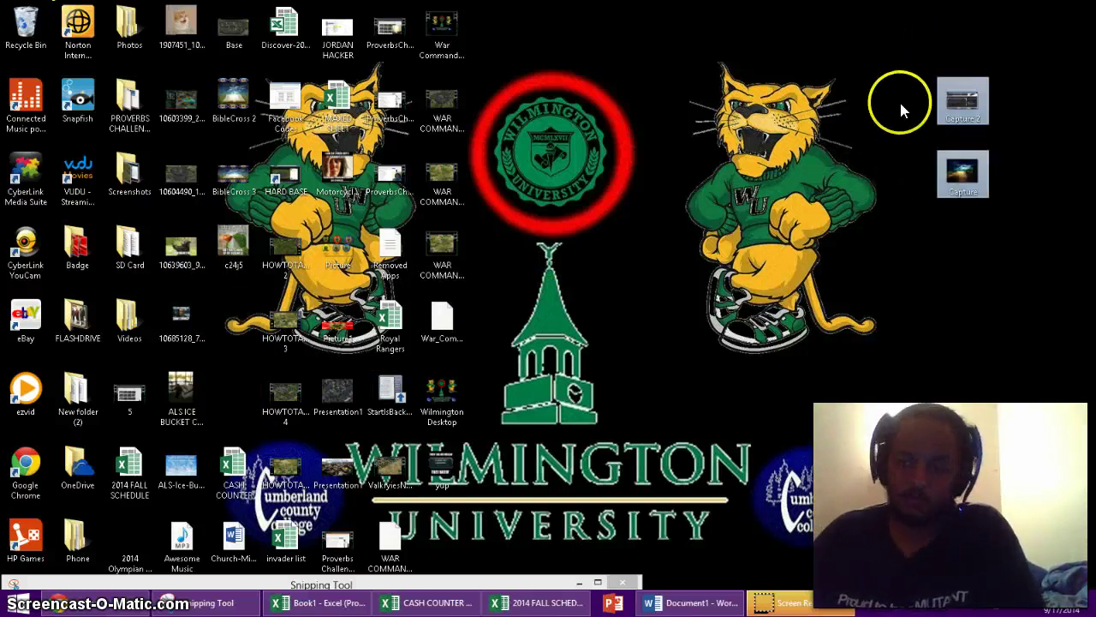
left_click(843, 90)
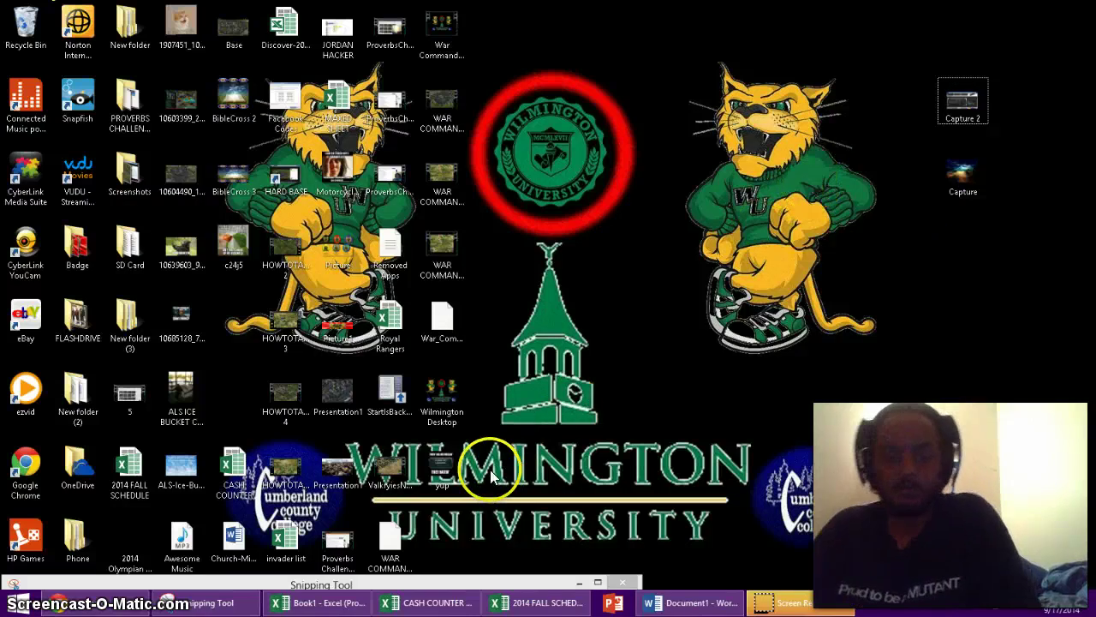
Switch to Chrome and go to fb.com.
left_click(111, 606)
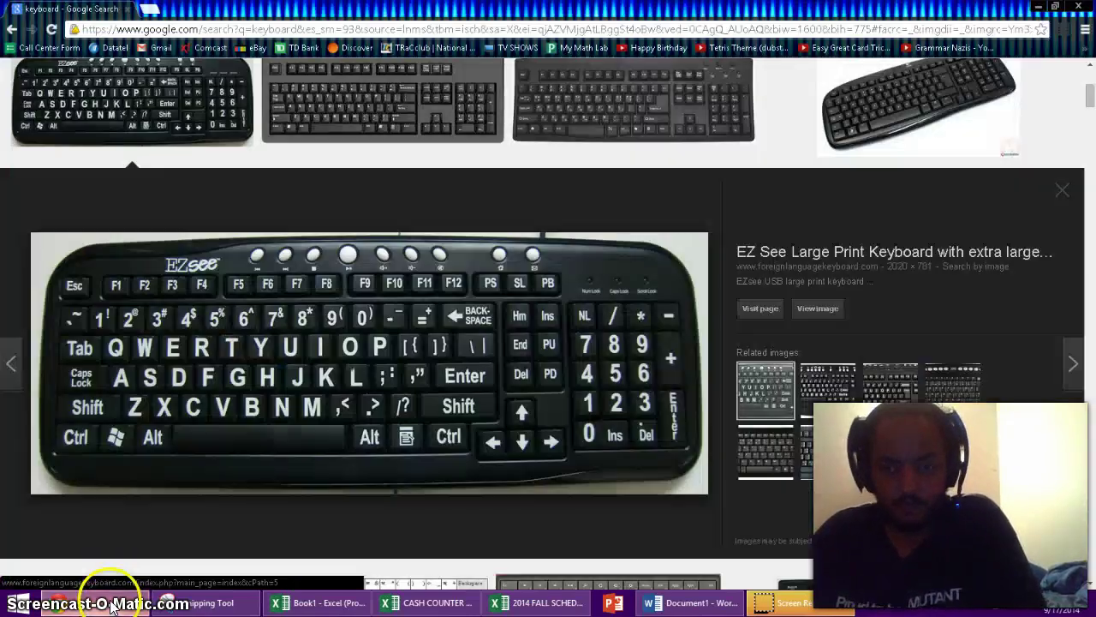
left_click(229, 33)
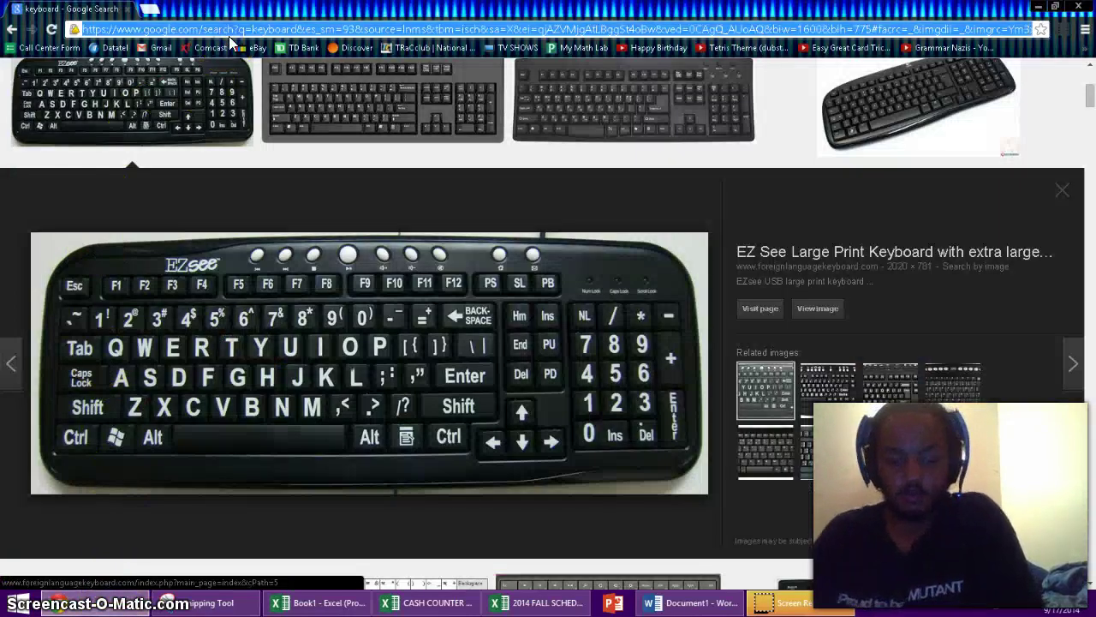
type("fb.com")
key("Return")
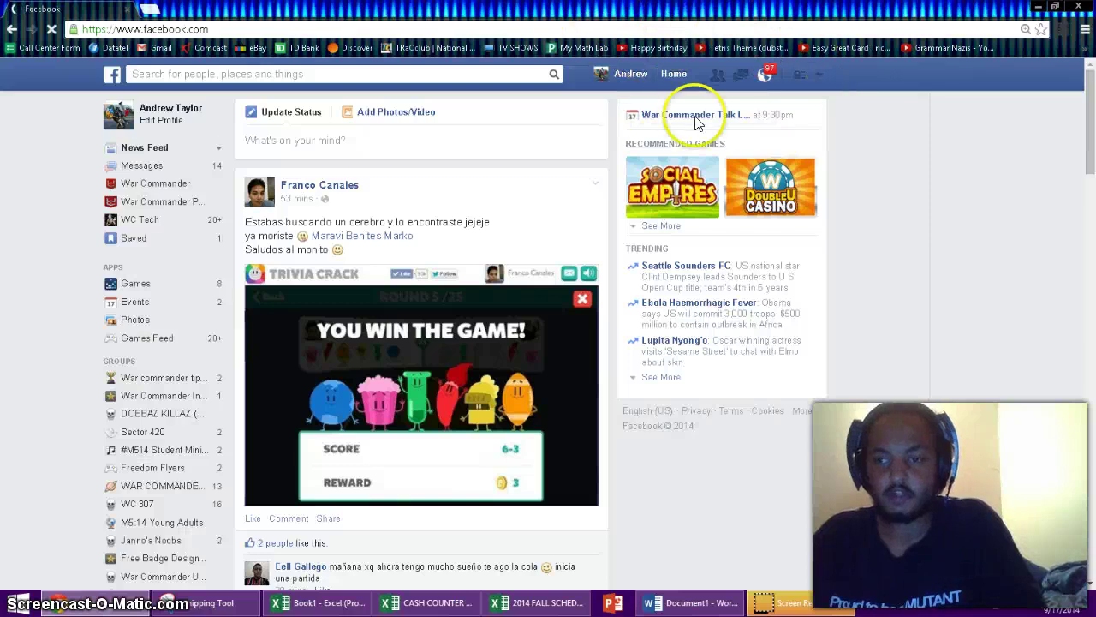
Collapse the open chat and start uploading photos or video for a new Facebook post.
left_click(395, 135)
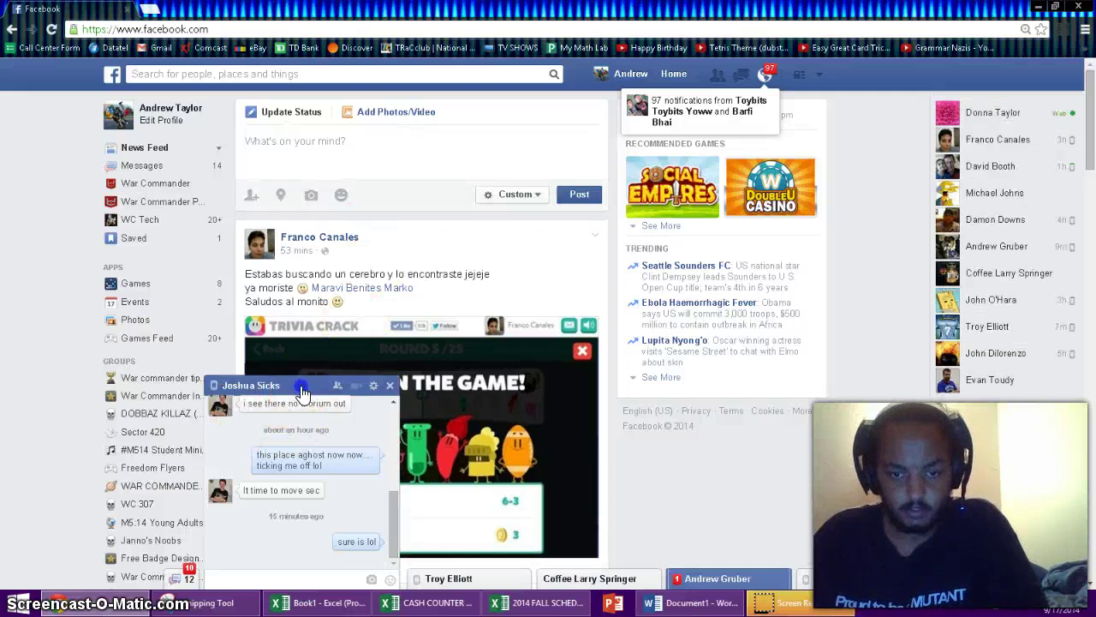
left_click(300, 385)
left_click(386, 138)
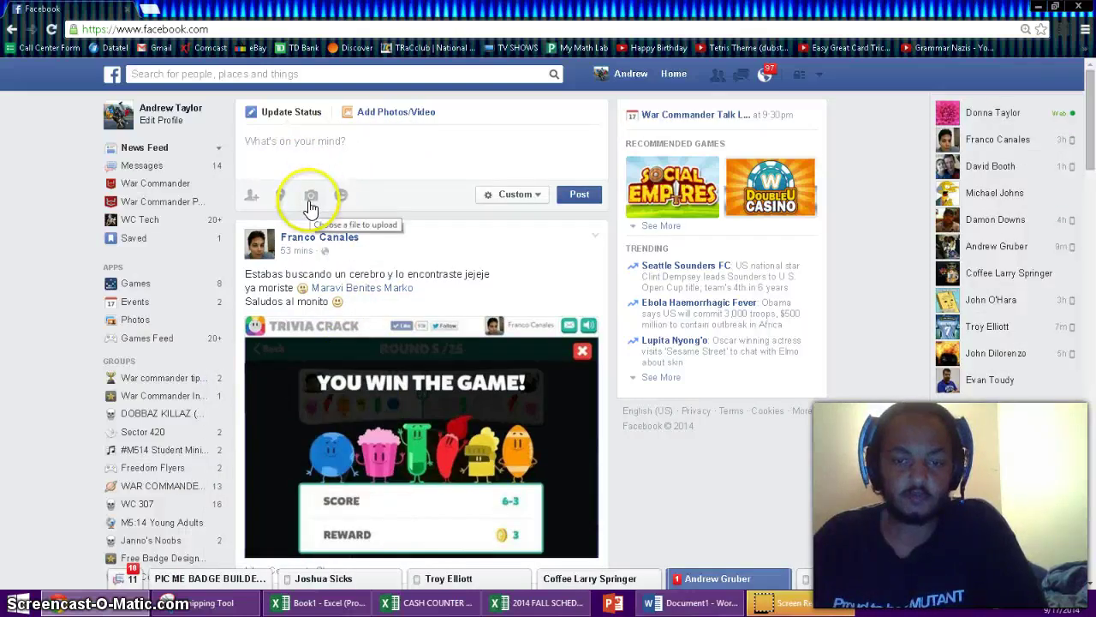
left_click(416, 115)
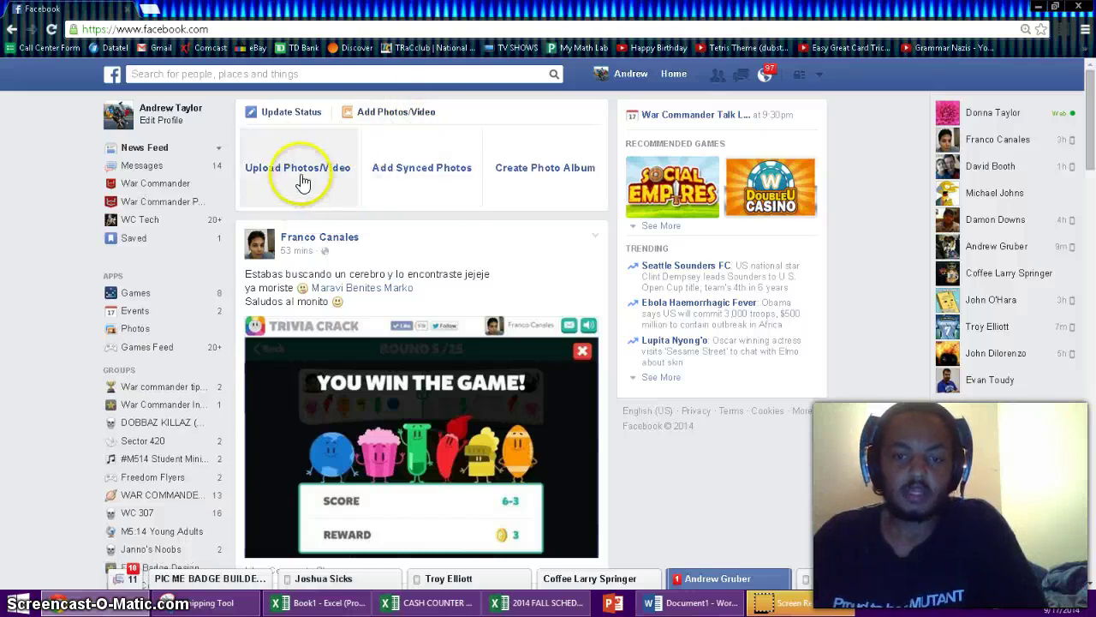
left_click(299, 178)
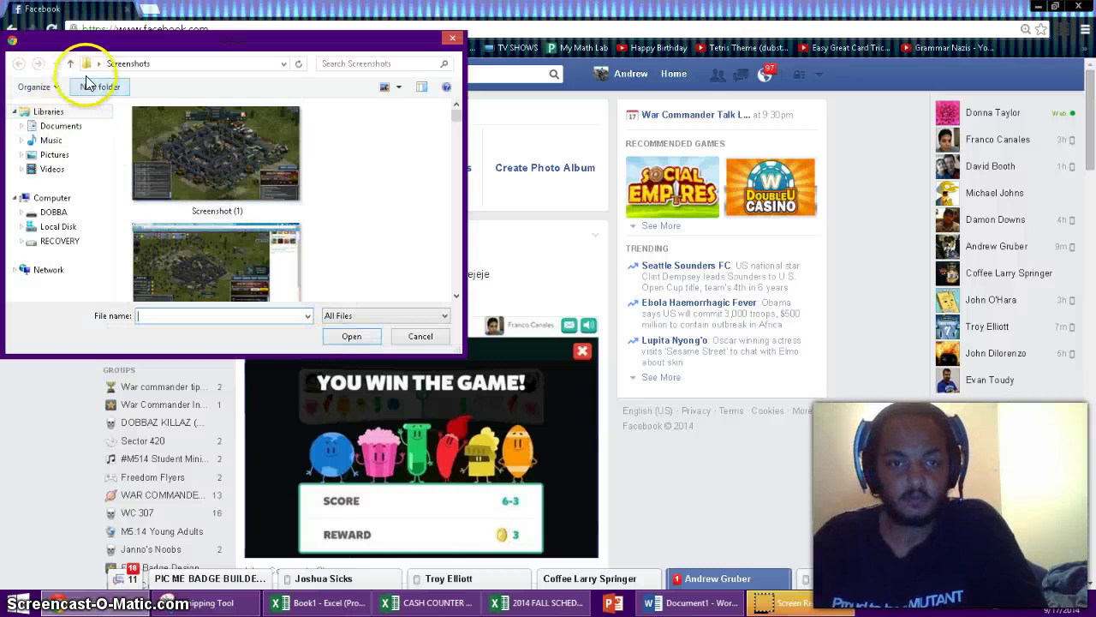
Attach Capture.PNG from the Desktop folder to the new Facebook post and publish it.
left_click(99, 64)
left_click(104, 70)
left_click(99, 65)
left_click(101, 76)
scroll(347, 196, "down", 5)
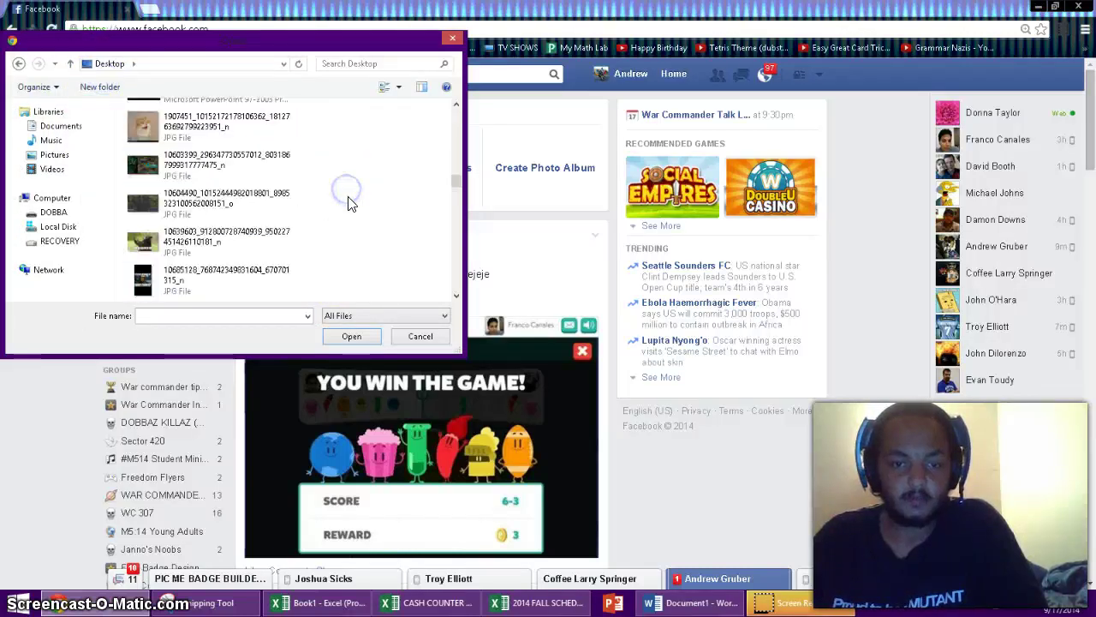
type("capture")
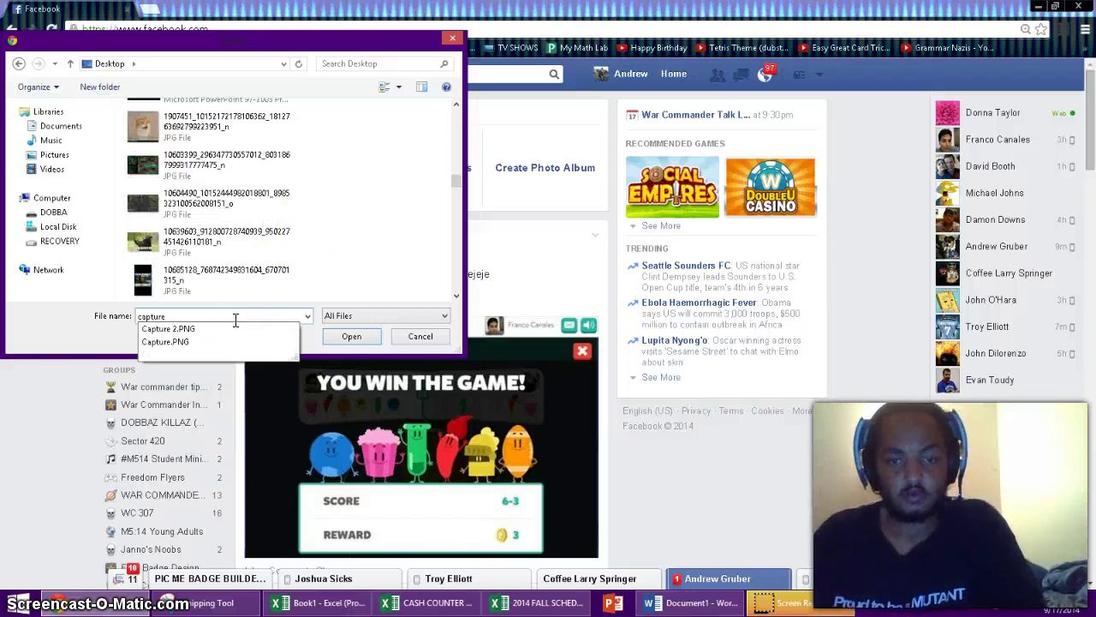
left_click(180, 341)
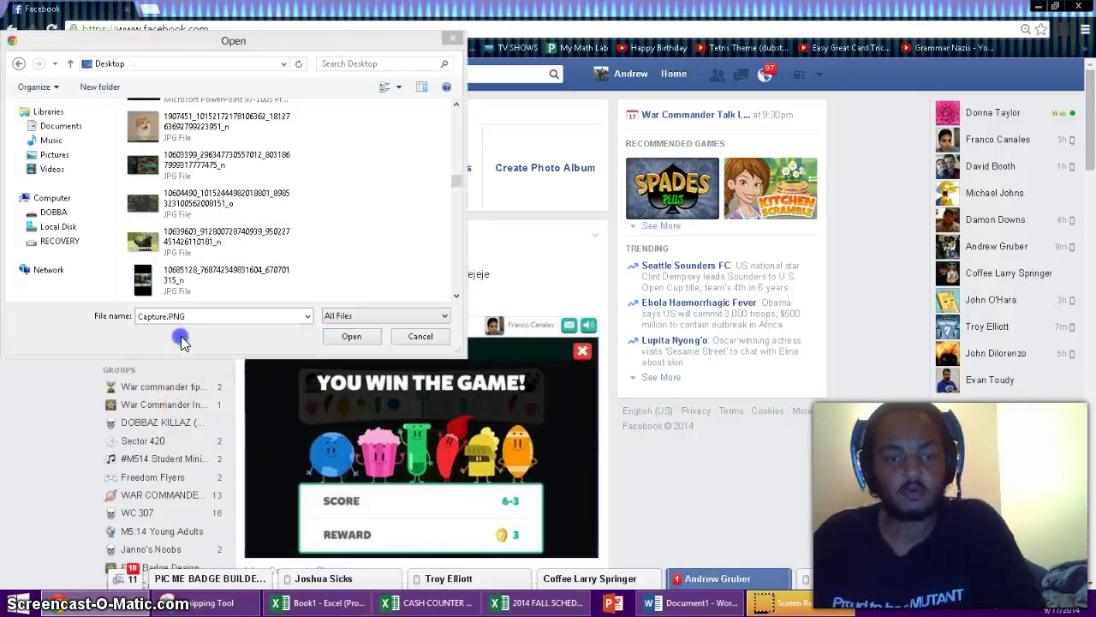
left_click(335, 338)
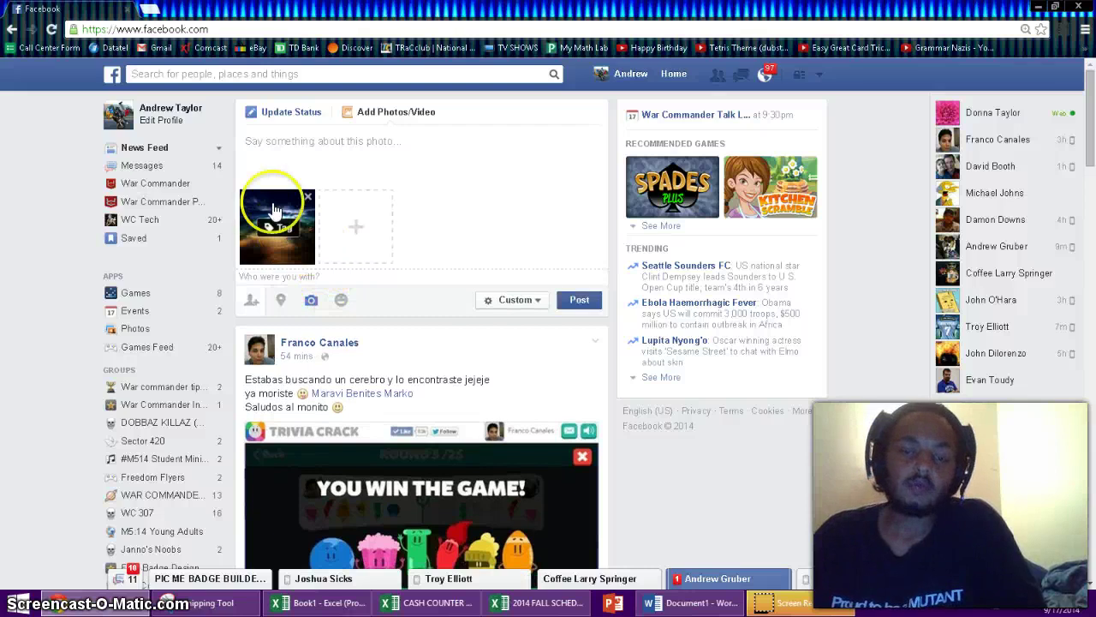
left_click(582, 302)
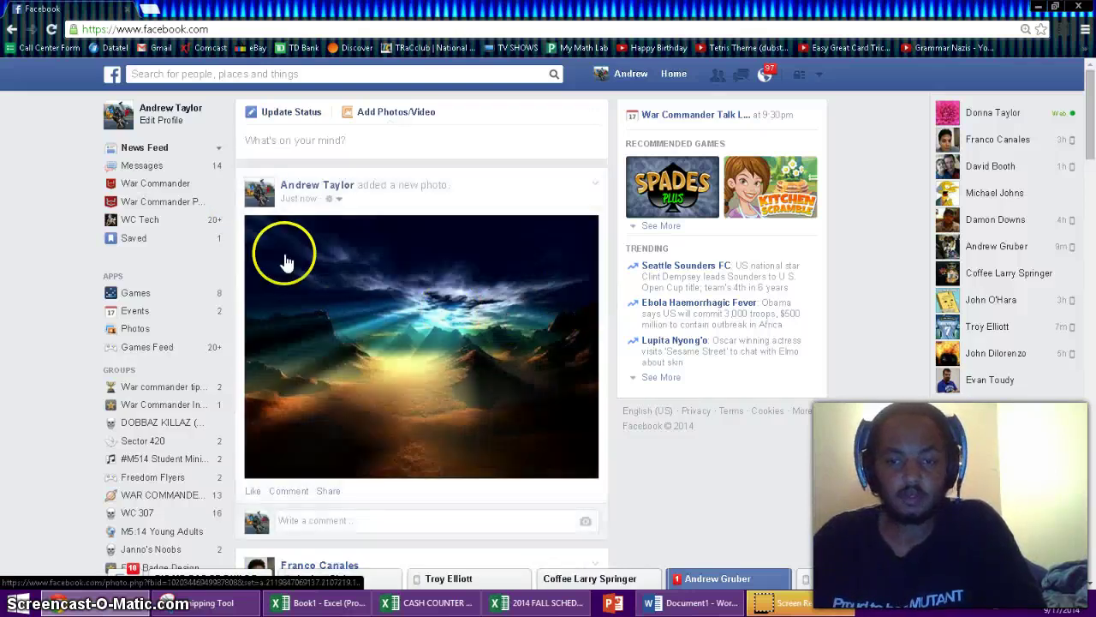
Open the chat with the contact who asked about screenshots and send the Capture 2 image from the Desktop.
mouse_move(318, 187)
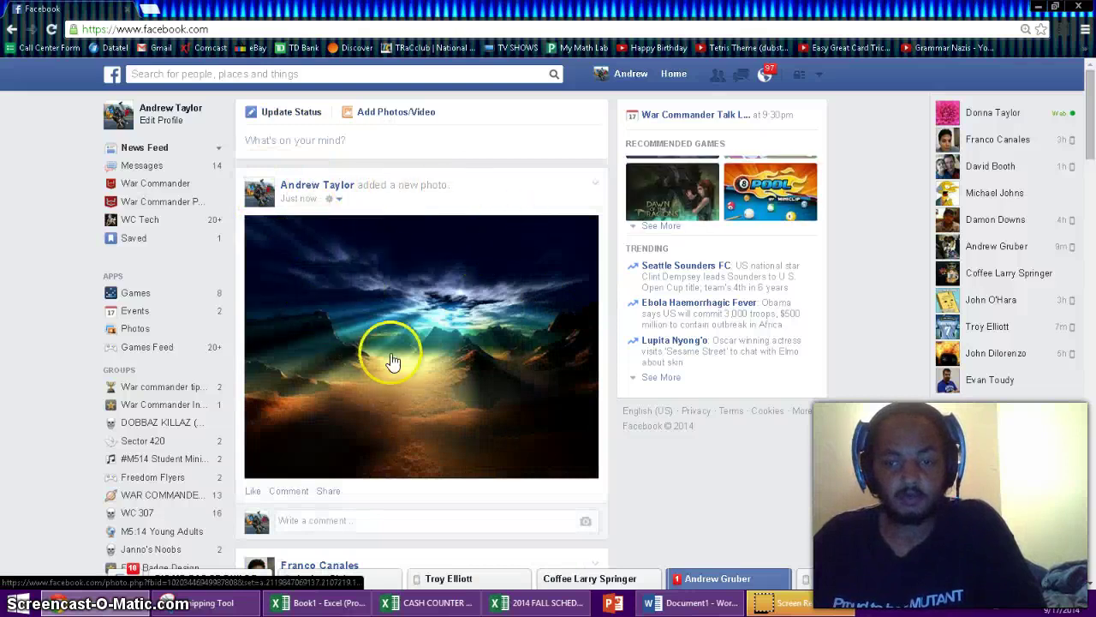
left_click(471, 578)
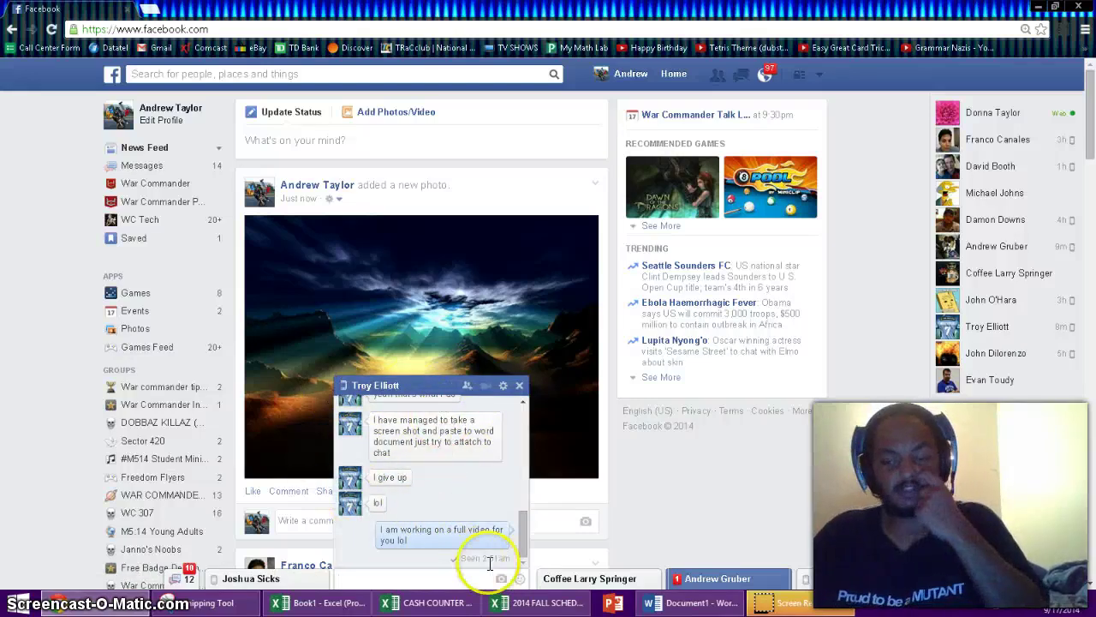
left_click(502, 580)
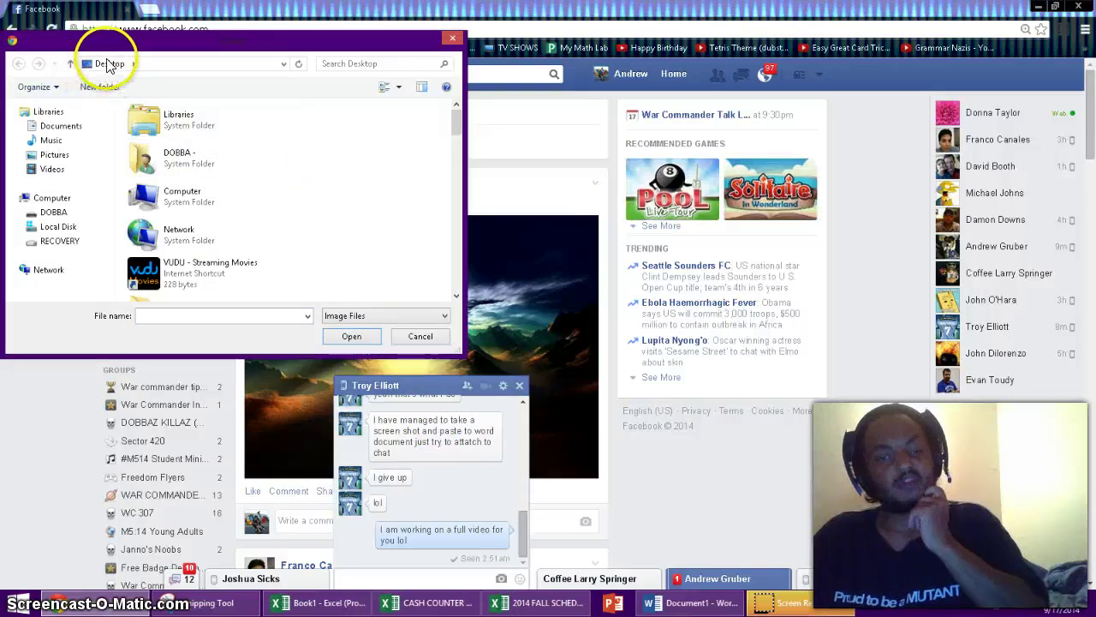
scroll(364, 180, "down", 10)
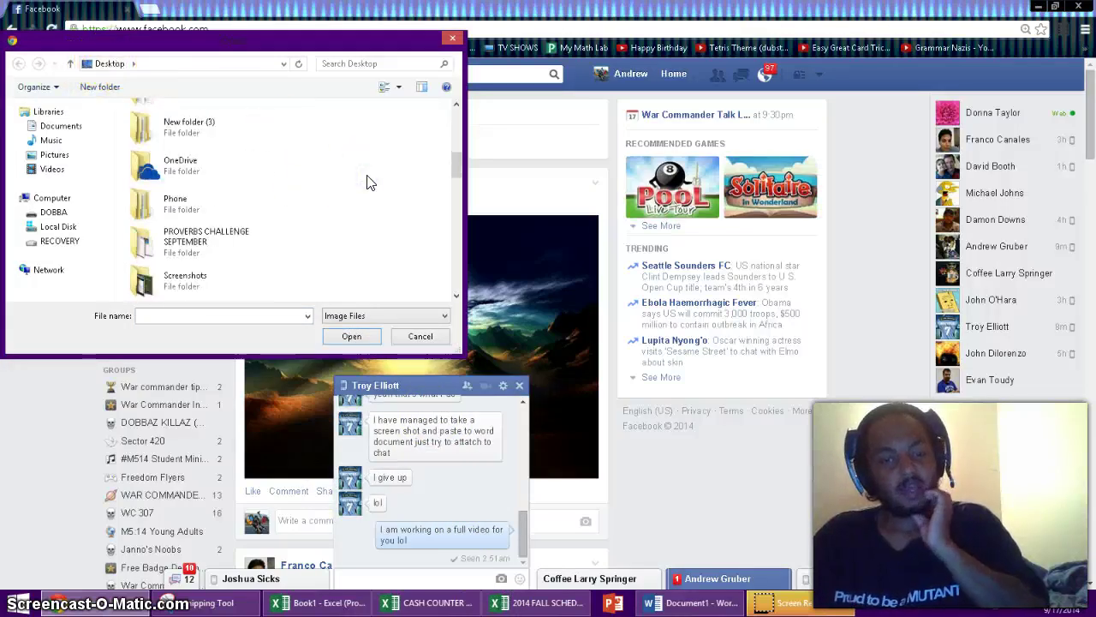
scroll(362, 184, "down", 3)
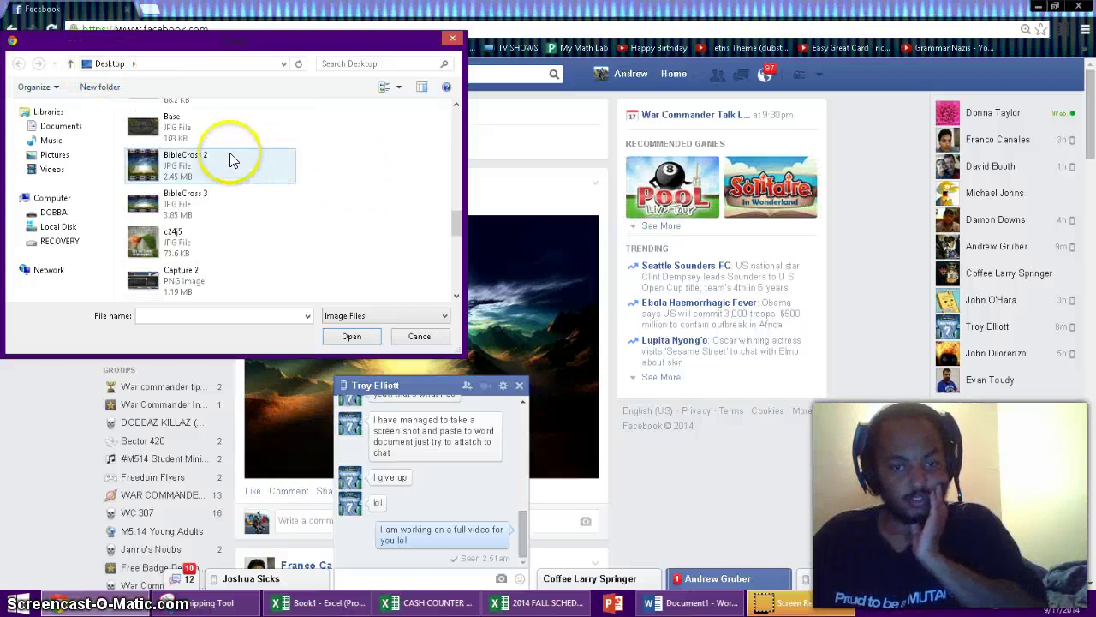
scroll(296, 184, "up", 3)
scroll(292, 180, "down", 3)
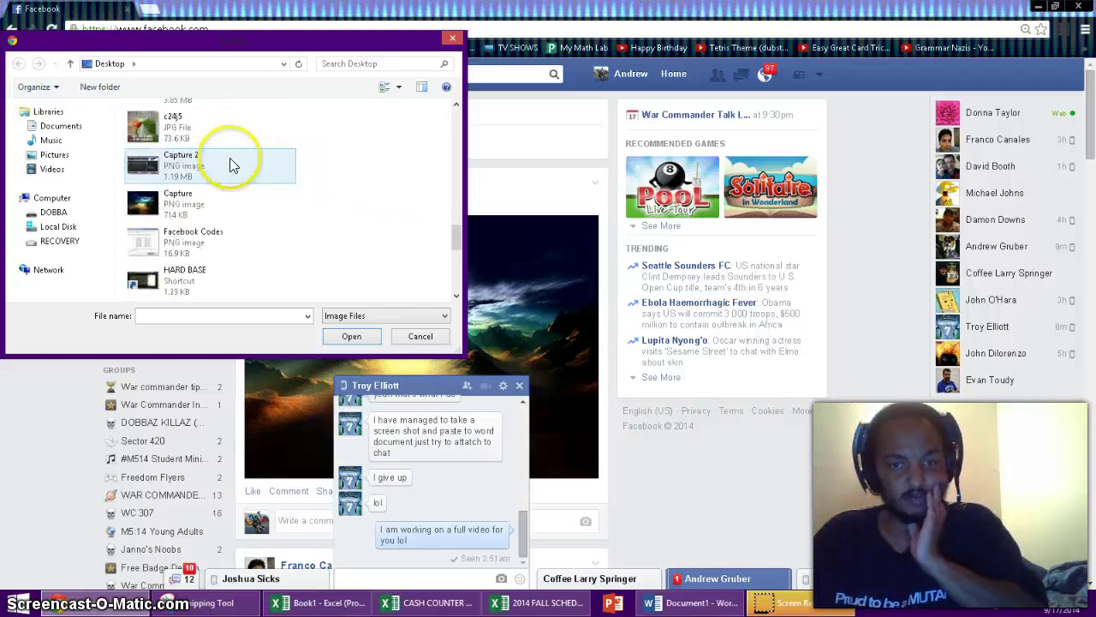
left_click(190, 180)
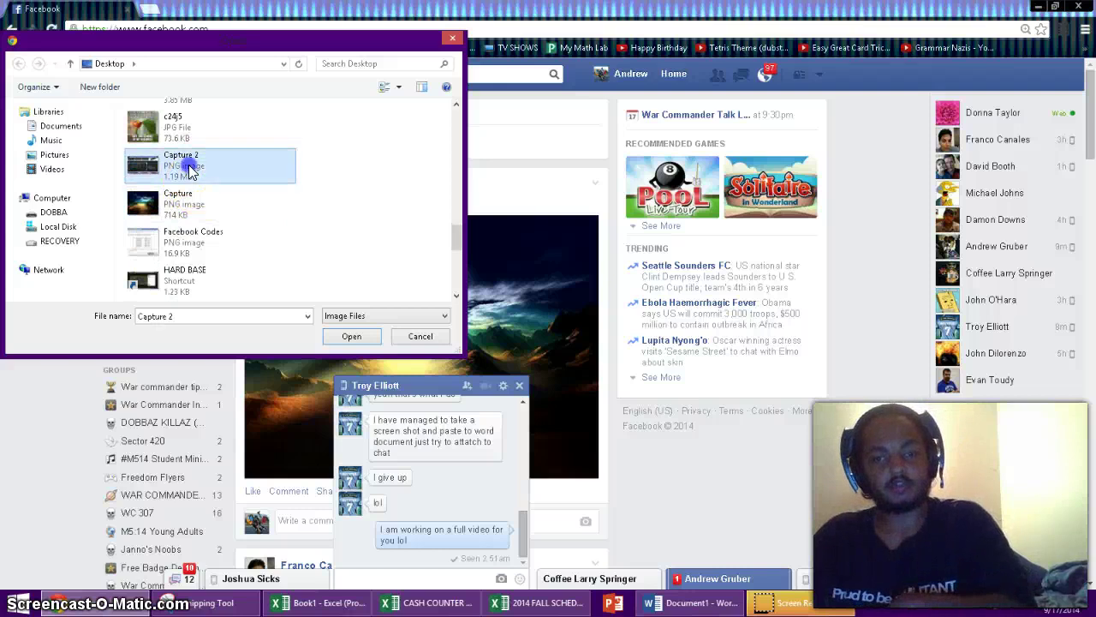
left_click(363, 339)
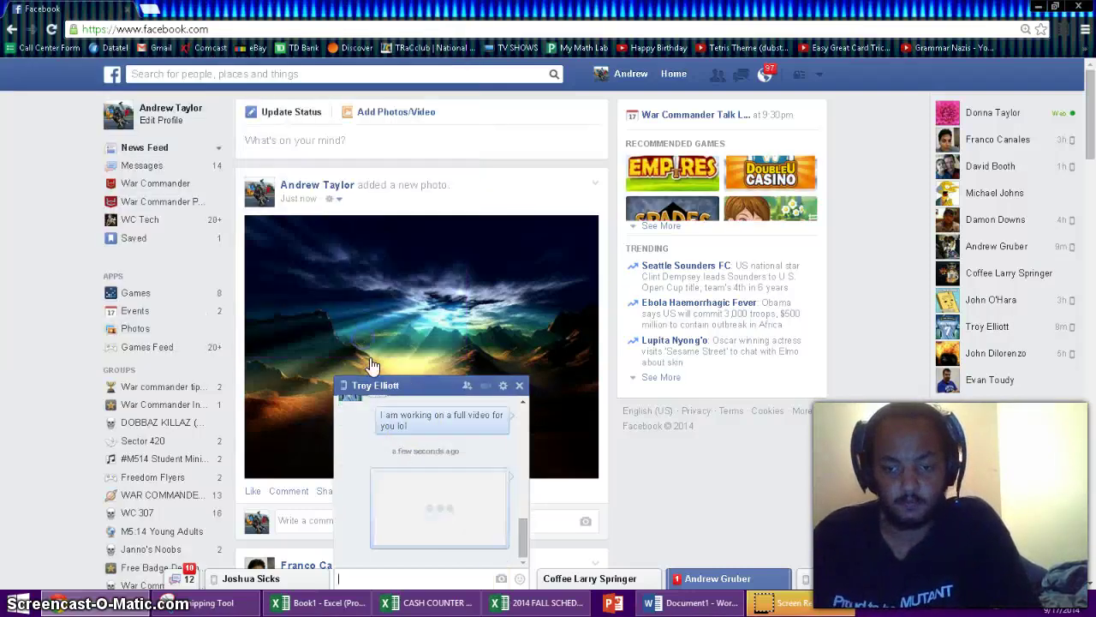
Send the chat message "I am recording a video. Ignore this picture lol" and briefly view the sent keyboard picture enlarged.
type("I am t es")
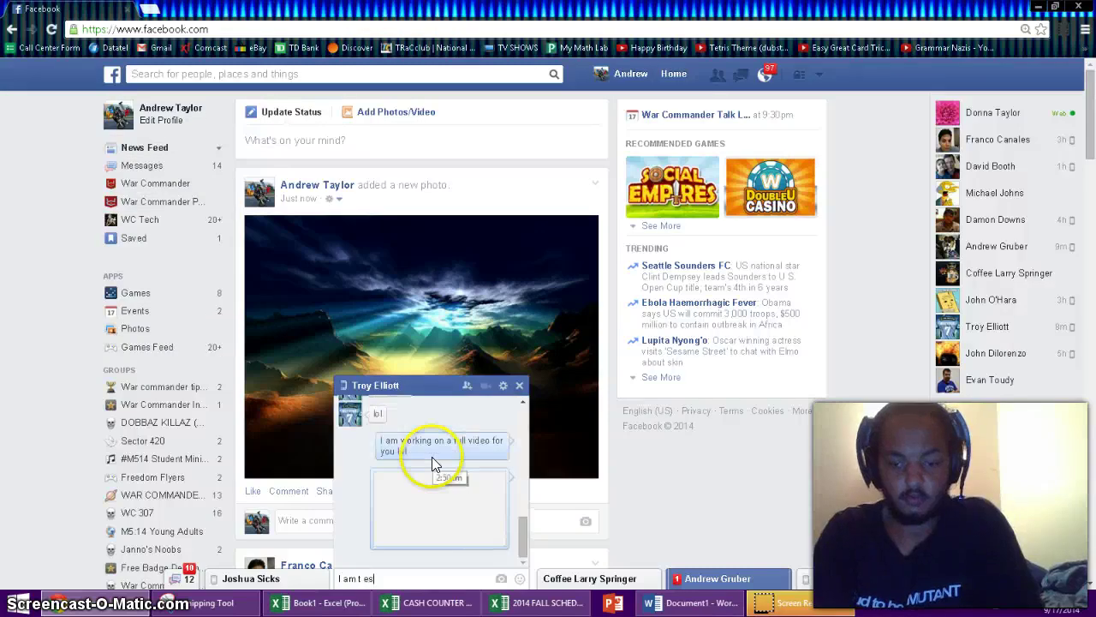
key("BackSpace")
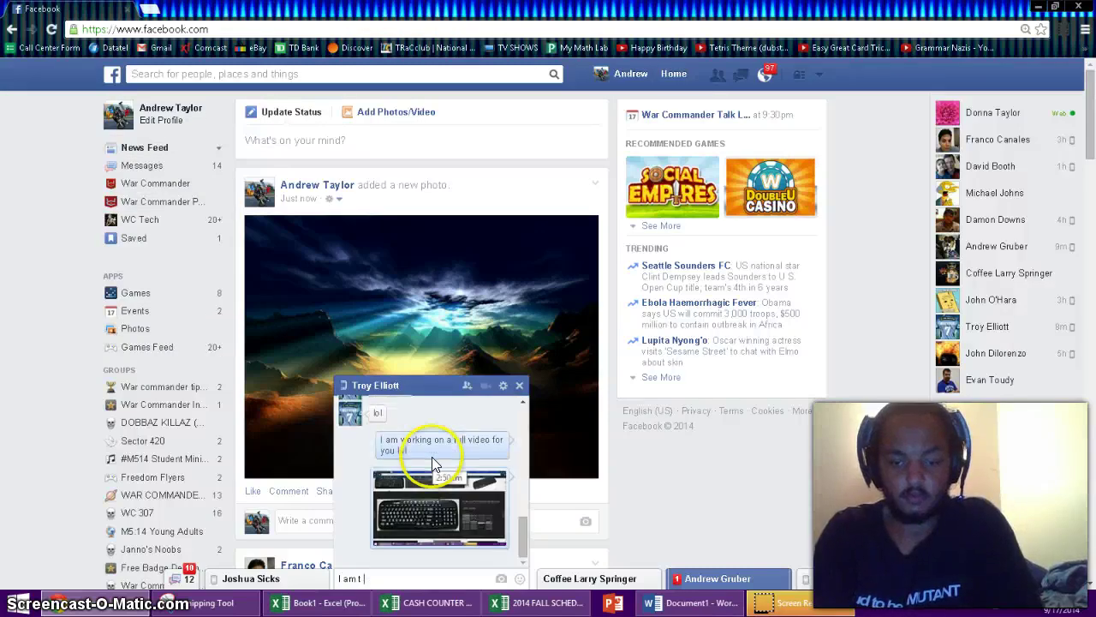
type("recording a video. Ignore this plicture lol")
key("Return")
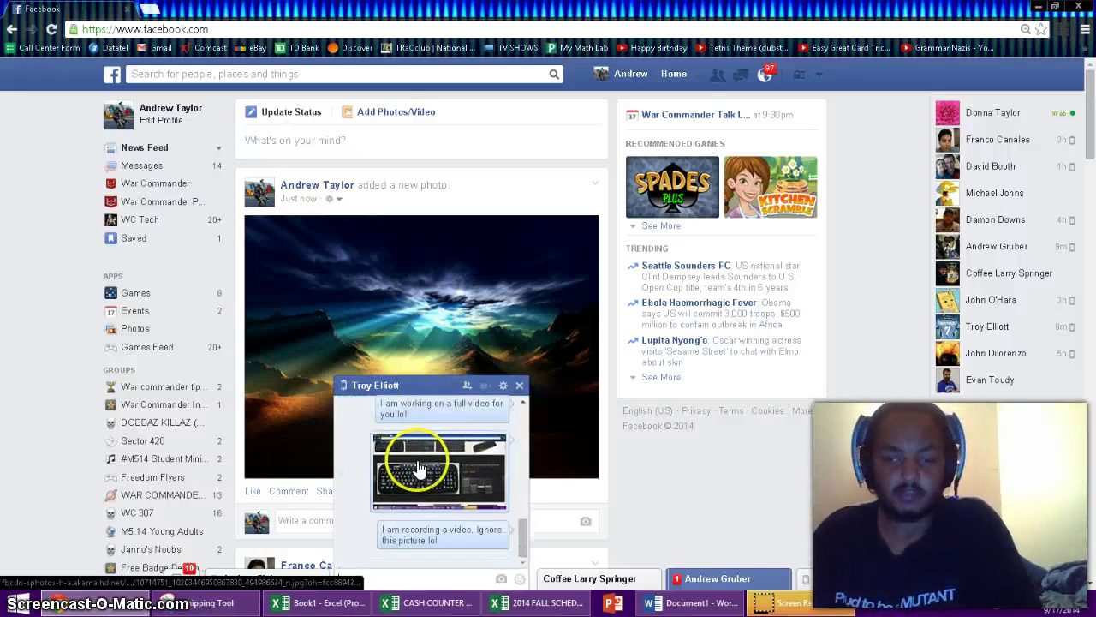
left_click(417, 463)
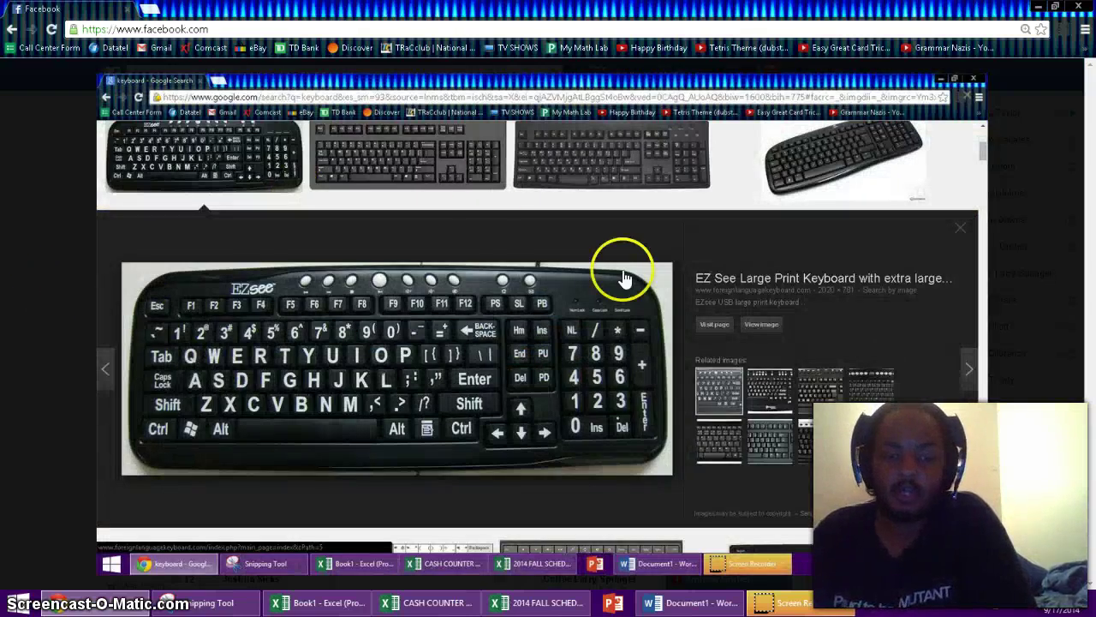
left_click(271, 346)
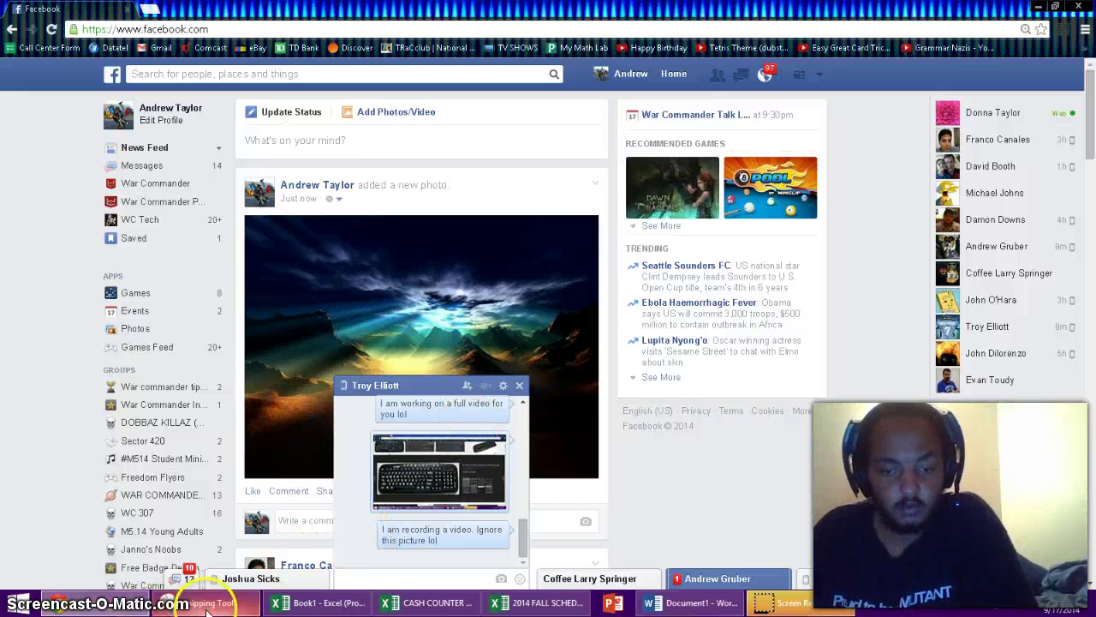
Bring up the already open Snipping Tool window, close it, and return to the chat's message box.
mouse_move(187, 599)
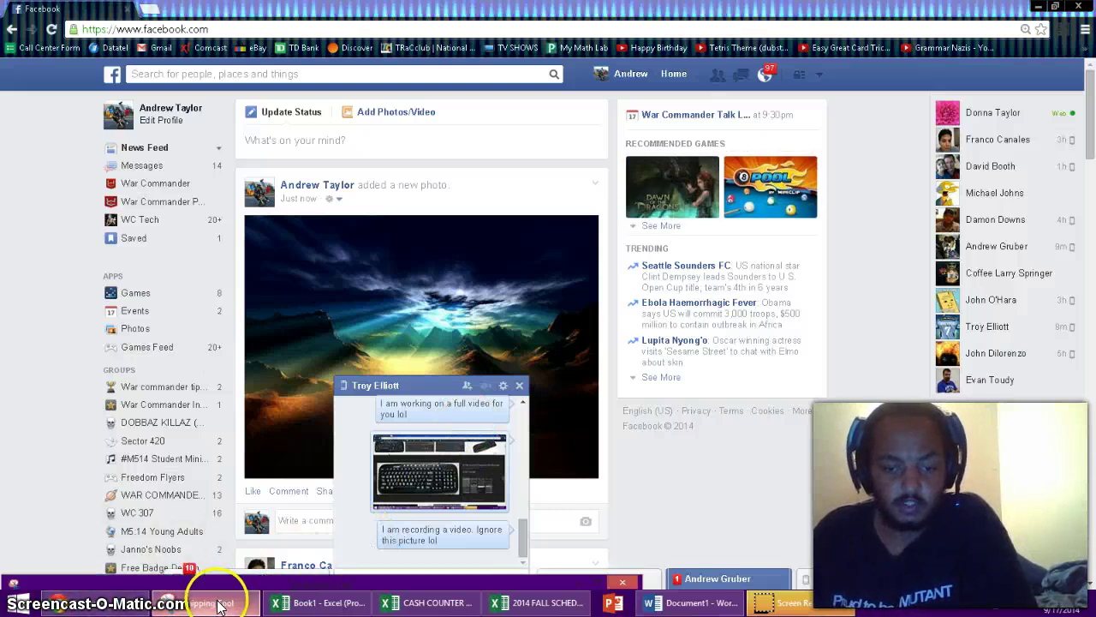
left_click(227, 585)
left_click_drag(227, 548, 374, 66)
left_click(765, 62)
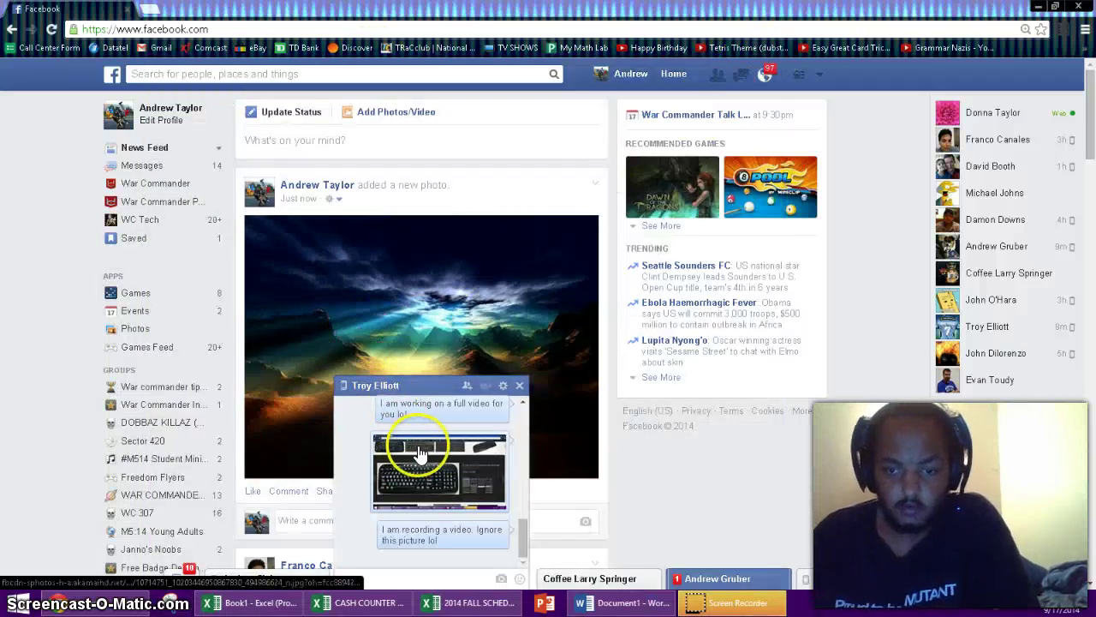
left_click(414, 579)
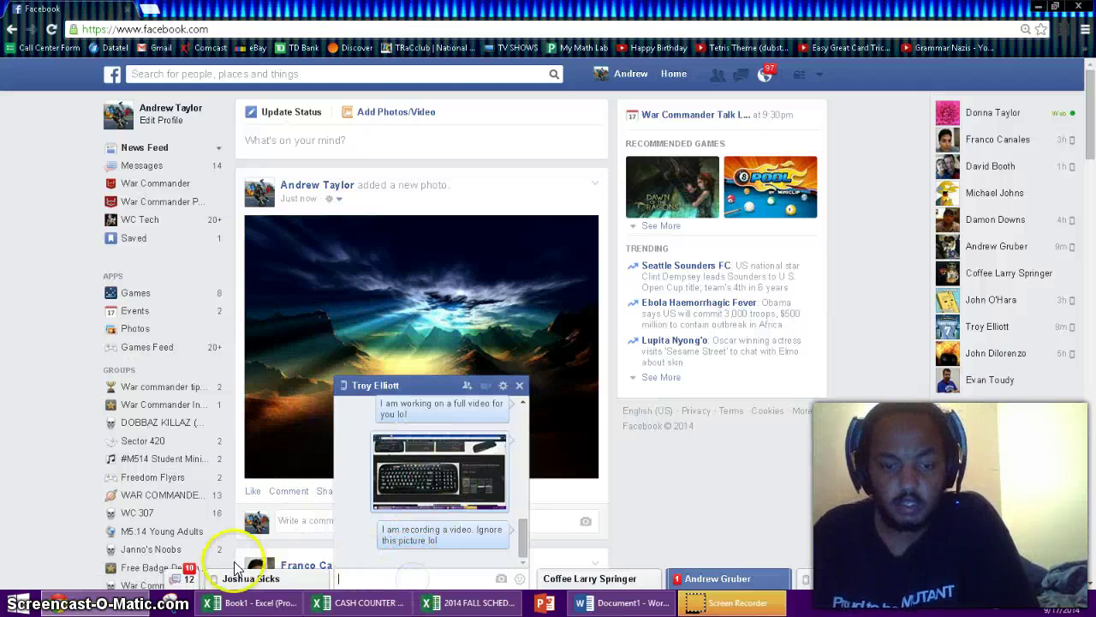
Start Snipping Tool afresh and snip a rectangle around the open chat window.
left_click(17, 602)
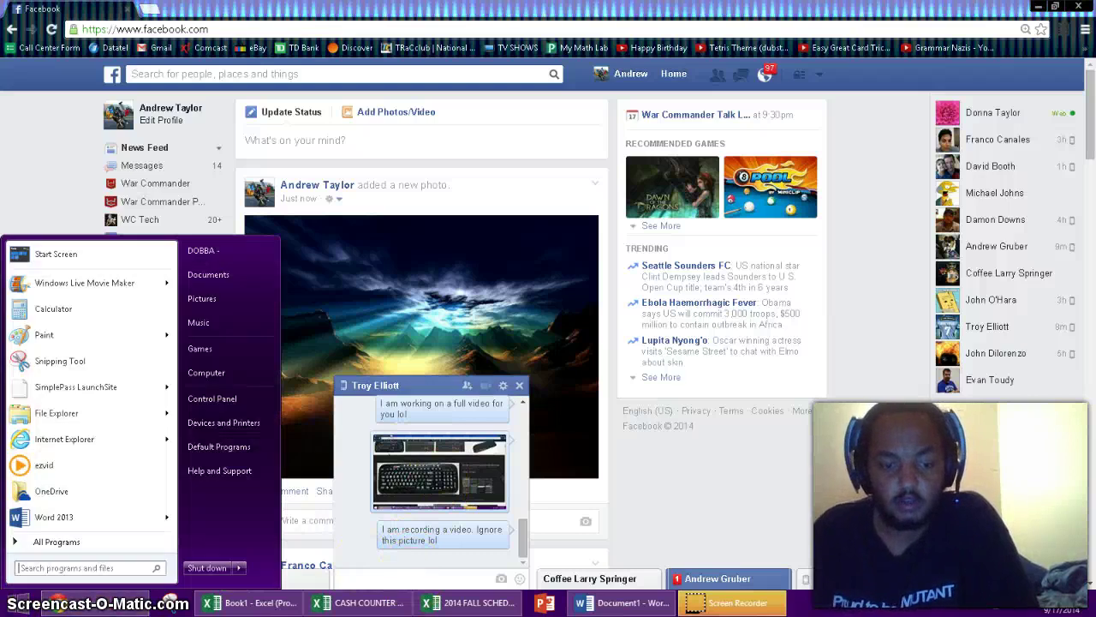
left_click(60, 360)
left_click(634, 230)
left_click_drag(339, 382, 501, 533)
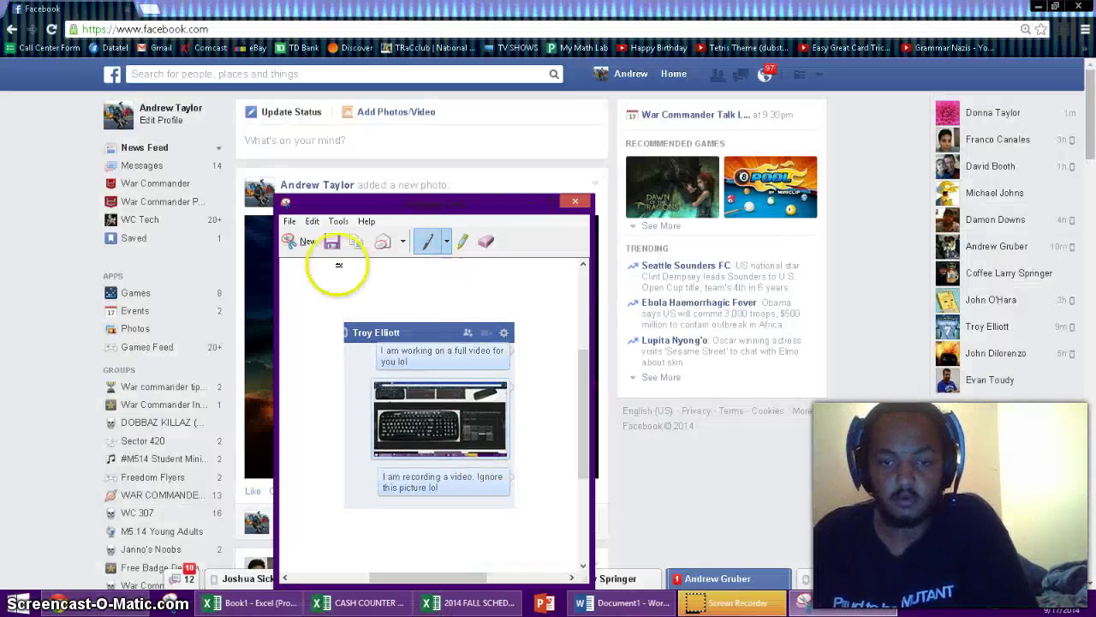
Save the snip to the Desktop as a PNG named Capture, replacing the existing file.
left_click(289, 221)
left_click(311, 257)
left_click(711, 540)
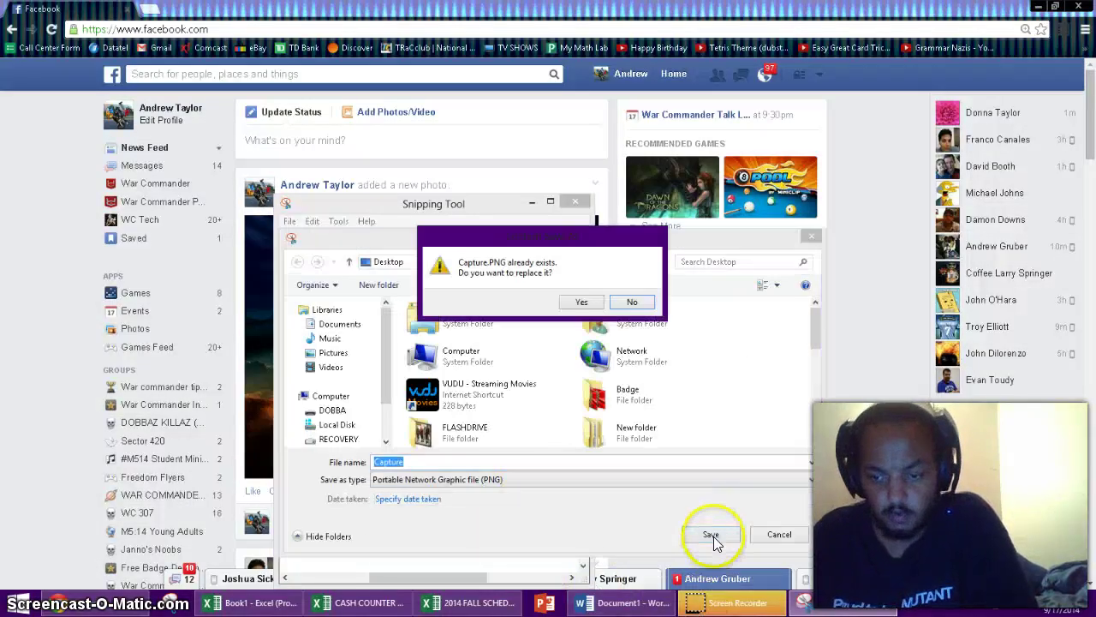
left_click(582, 300)
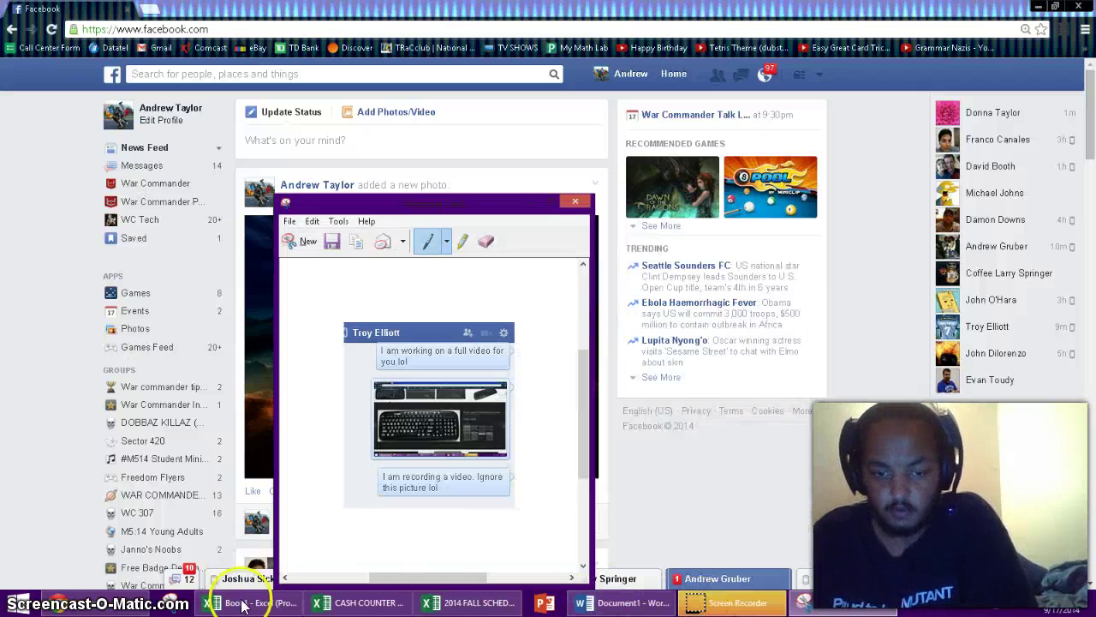
Return to the Facebook chat and send the Capture image from the Desktop.
left_click(658, 511)
left_click(502, 576)
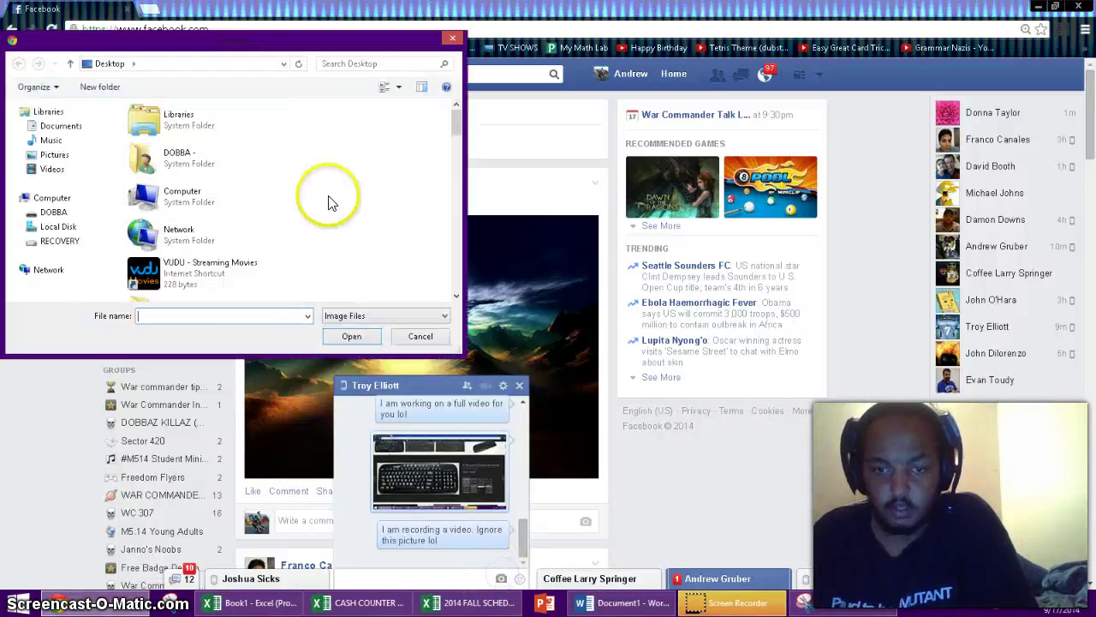
type("capture")
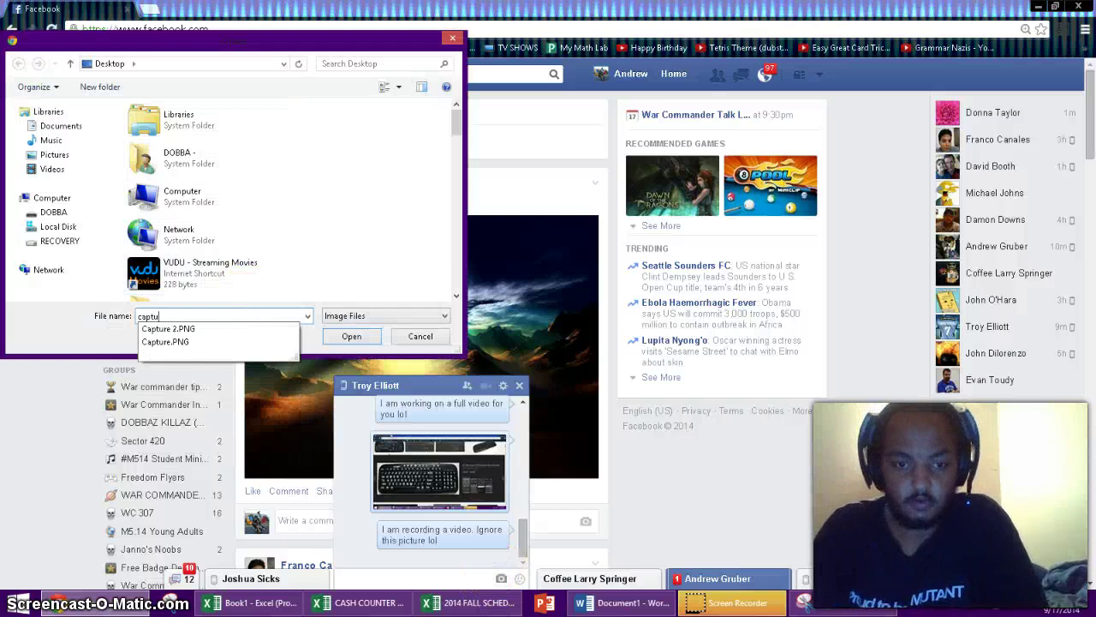
left_click(347, 337)
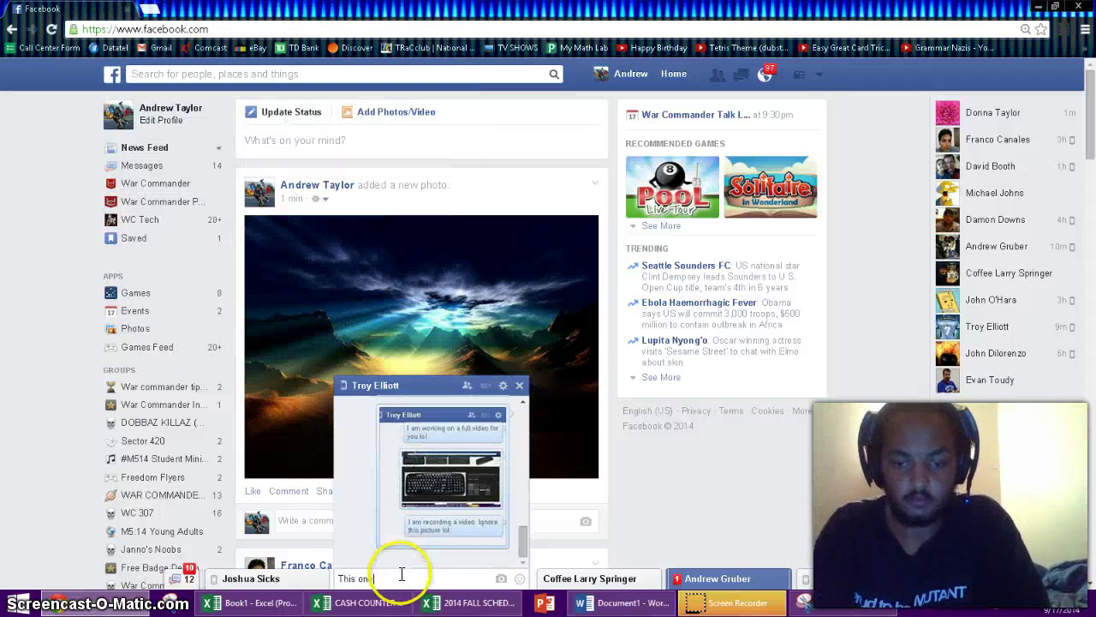
Send the chat message "This one too lol" and collapse the chat window.
type("ol")
key("Return")
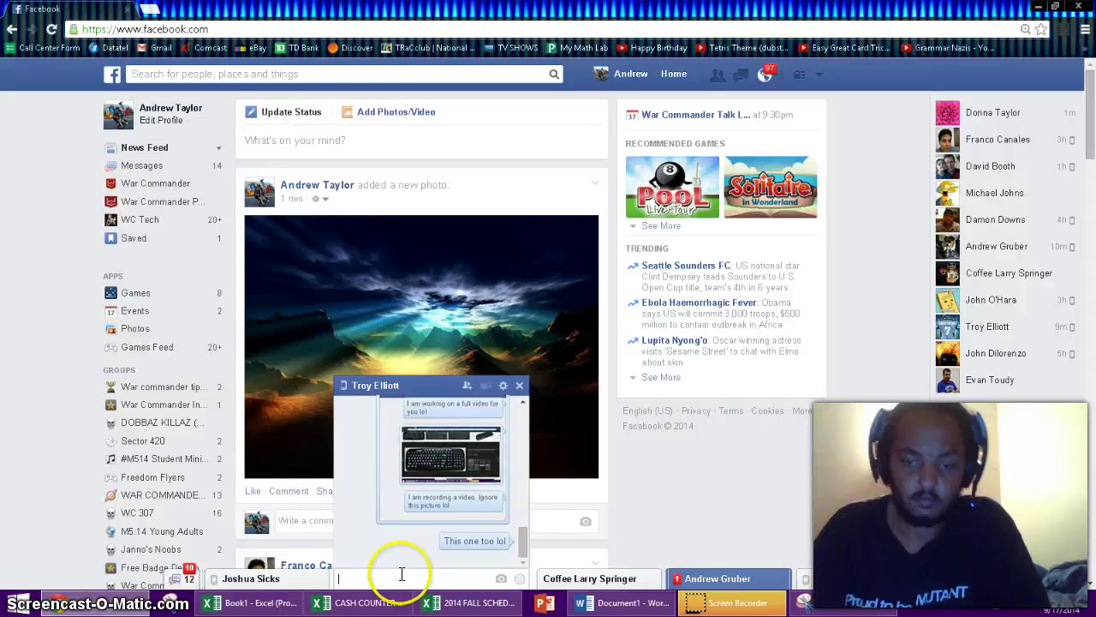
left_click(428, 386)
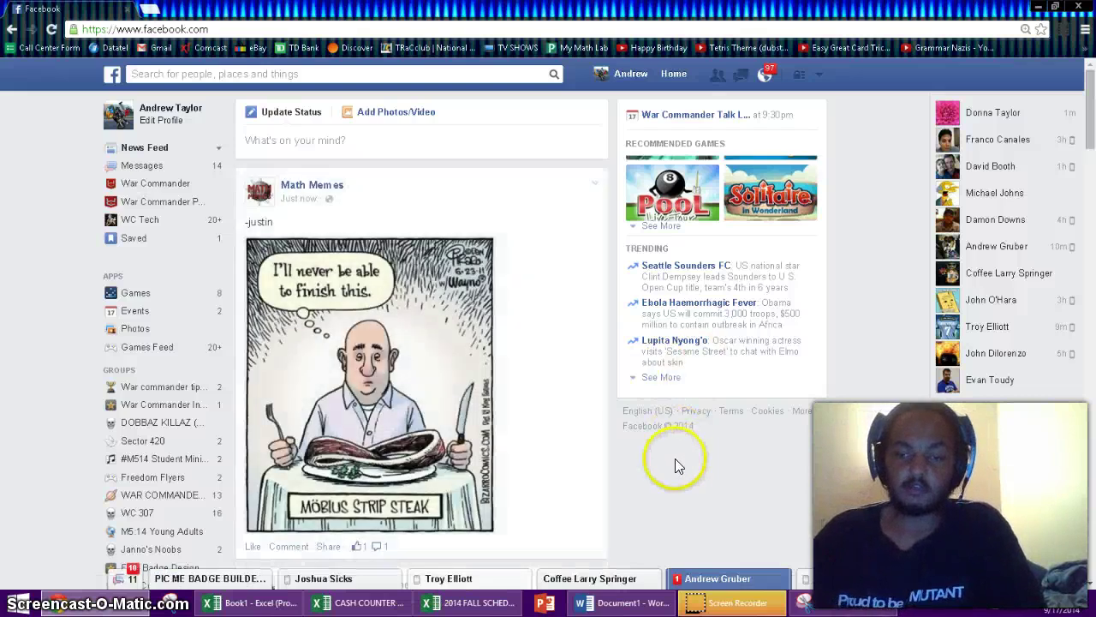
Try the share option of the Math Memes comic post in the news feed.
scroll(29, 318, "down", 1)
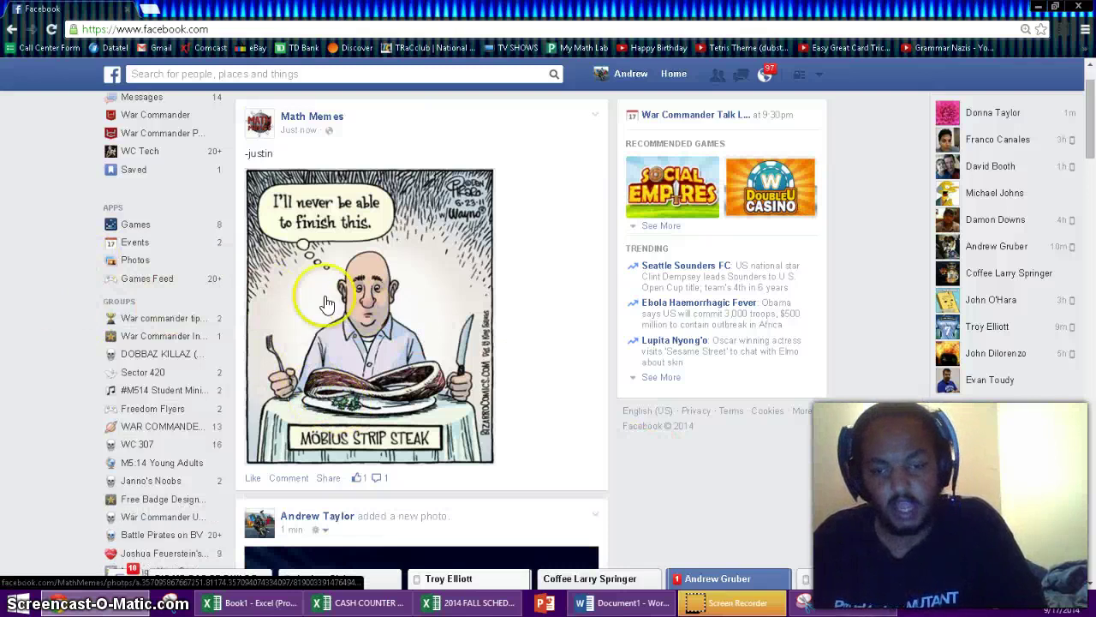
left_click(328, 477)
left_click(690, 387)
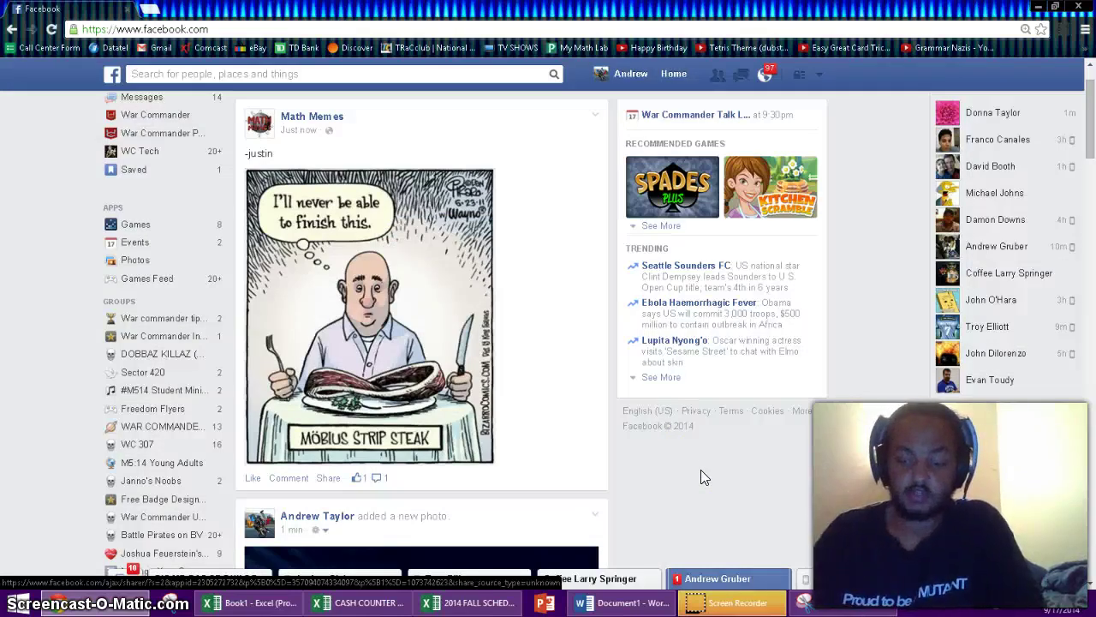
Search the web for "windoes prntscreen" in a new browser tab.
left_click(150, 9)
type("windoe")
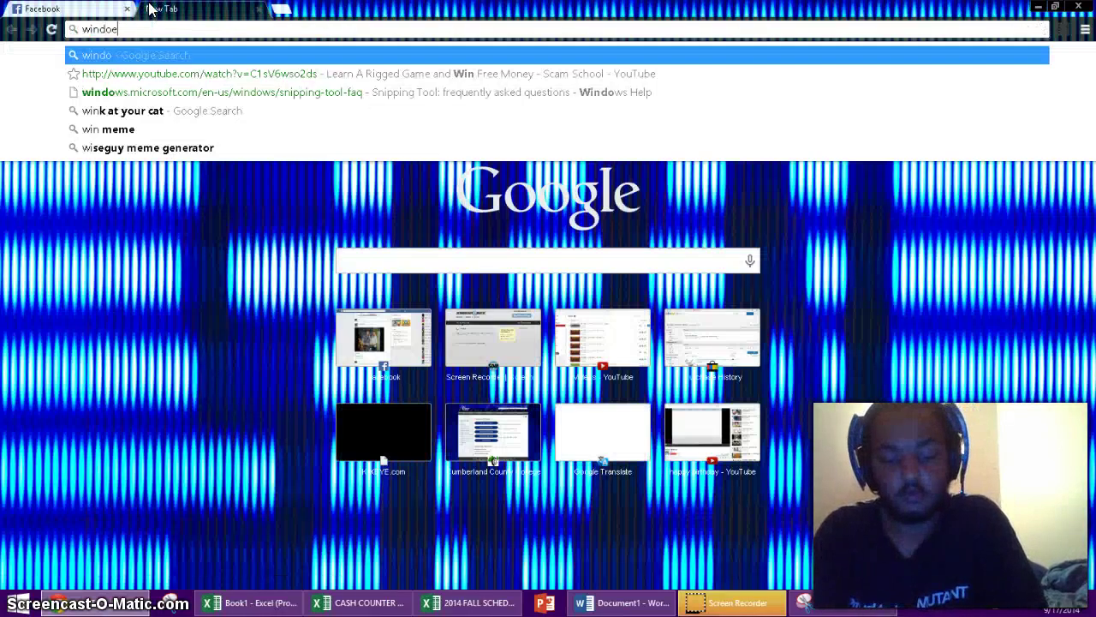
type("s prnt")
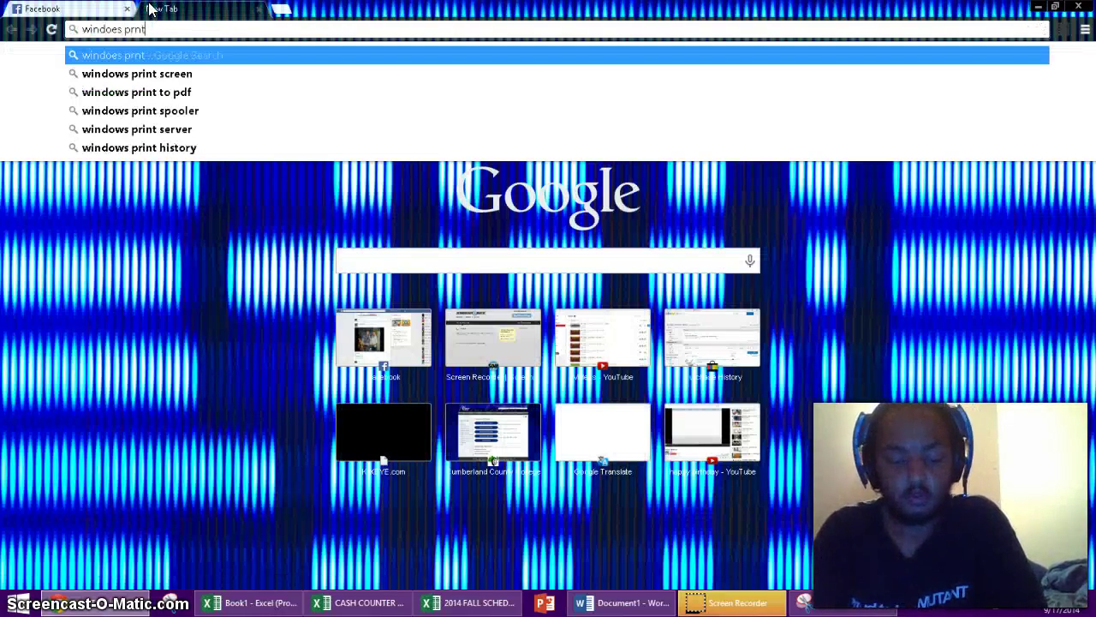
type("screen")
key("Return")
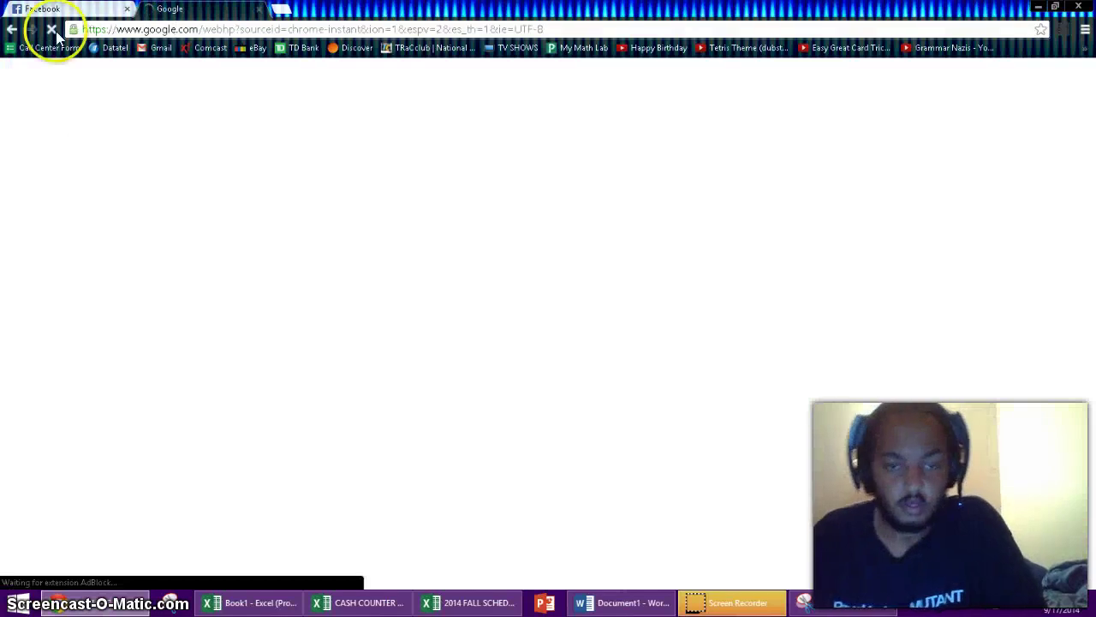
Show the image results for windows print screen and open the laptop keyboard picture with two keys outlined in red.
left_click(208, 118)
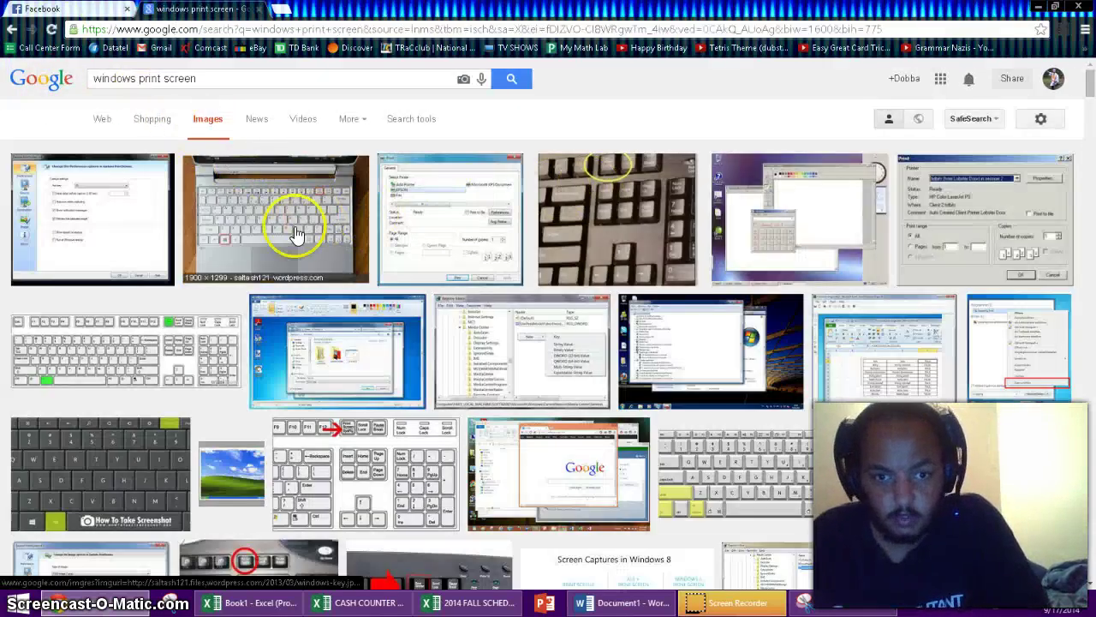
left_click(283, 233)
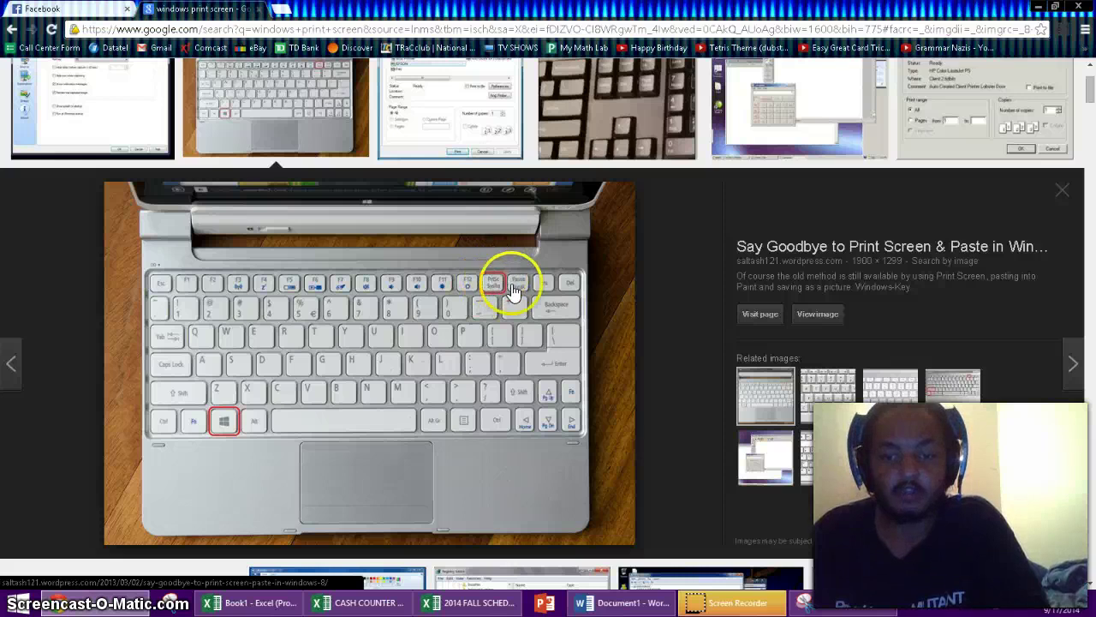
Try enlarging the page to 150% zoom, and restore it to 100%.
left_click(1085, 29)
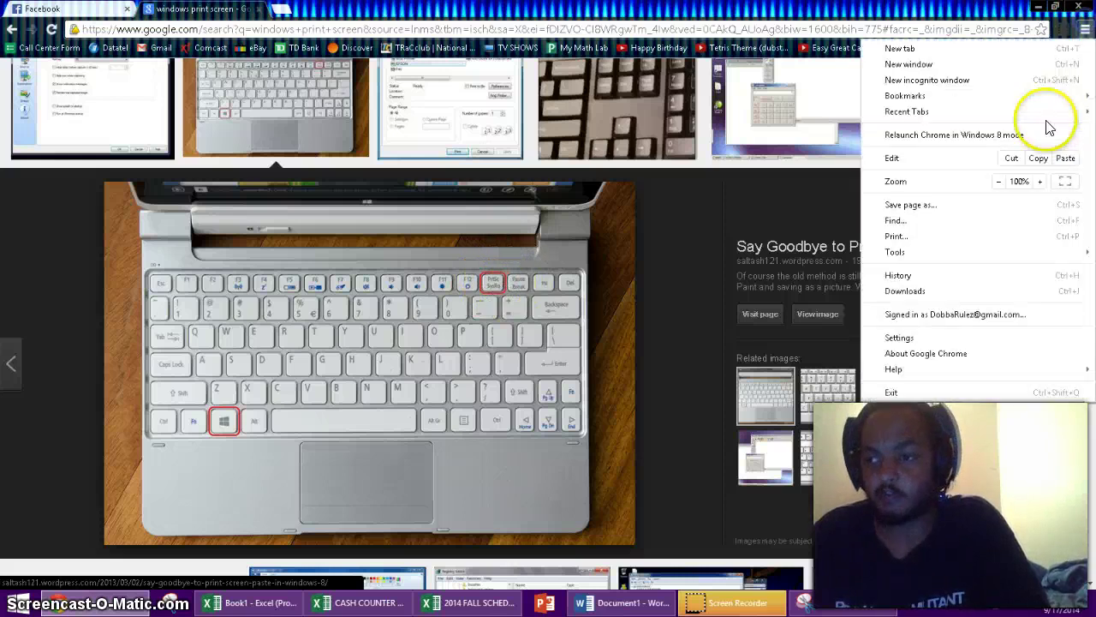
left_click(1039, 182)
left_click(1039, 182)
left_click(1039, 181)
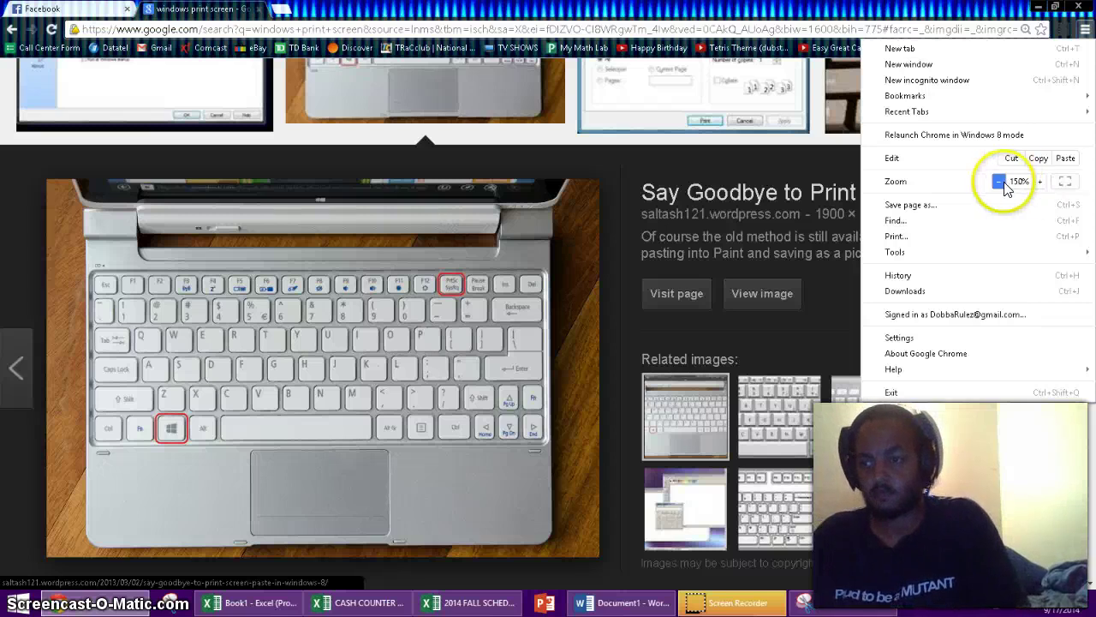
left_click(998, 182)
left_click(999, 182)
left_click(999, 181)
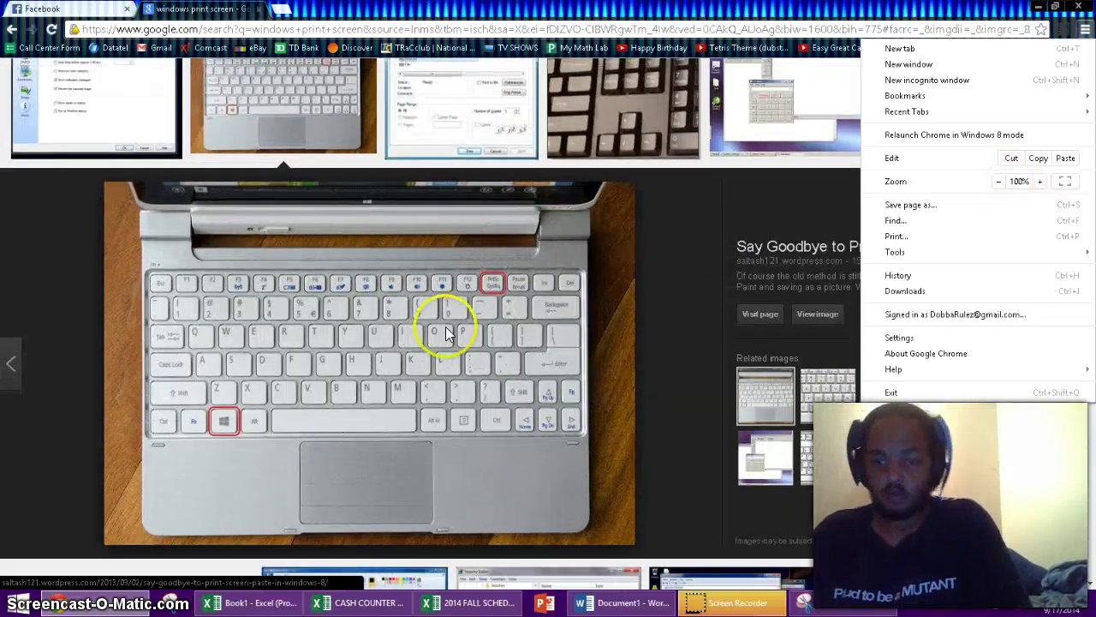
Switch to Snipping Tool, capture the whole laptop keyboard picture as a new snip and copy it.
left_click(192, 605)
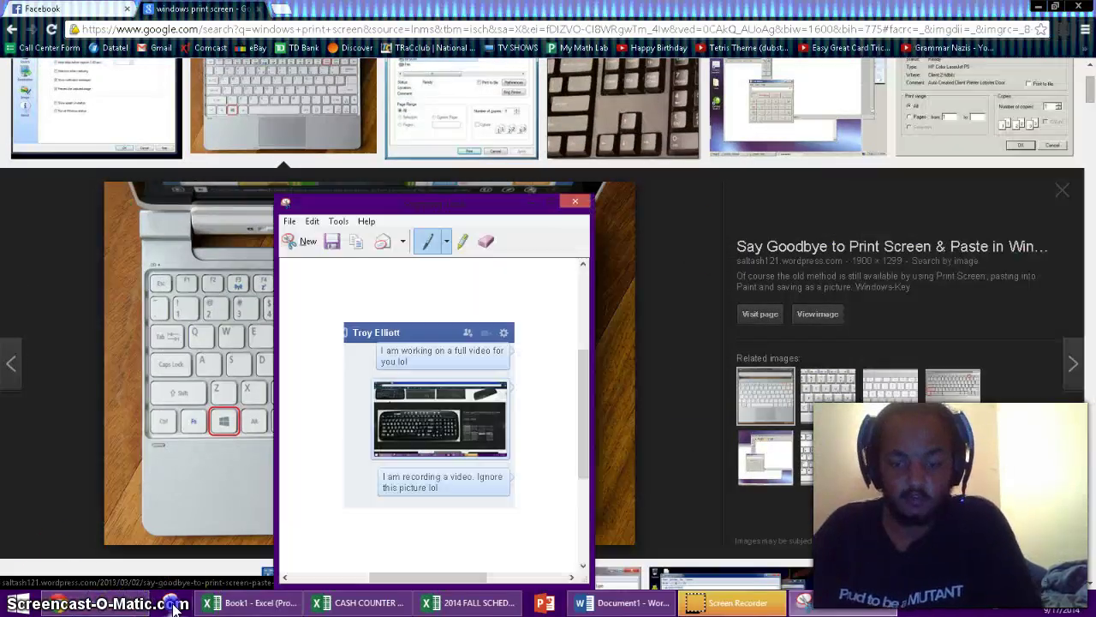
left_click(111, 223)
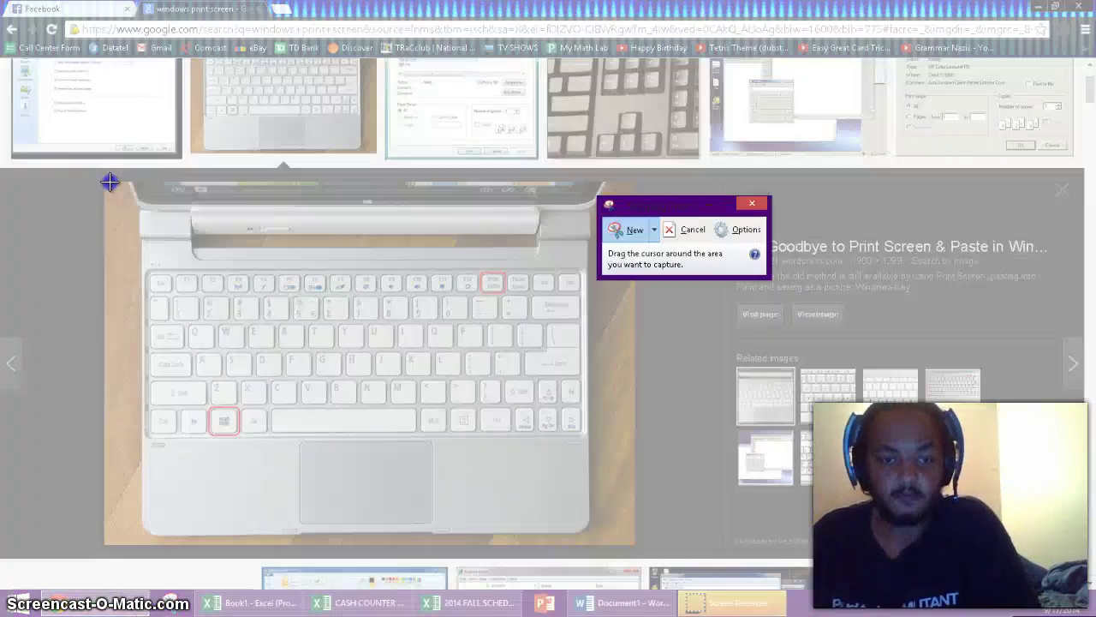
left_click_drag(109, 182, 630, 544)
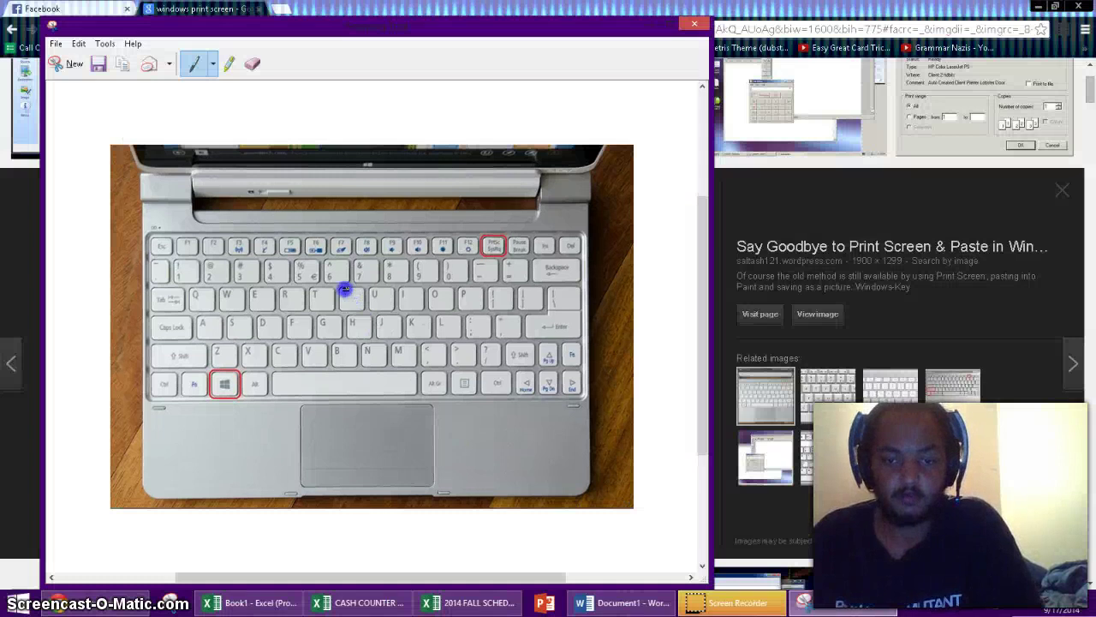
right_click(344, 290)
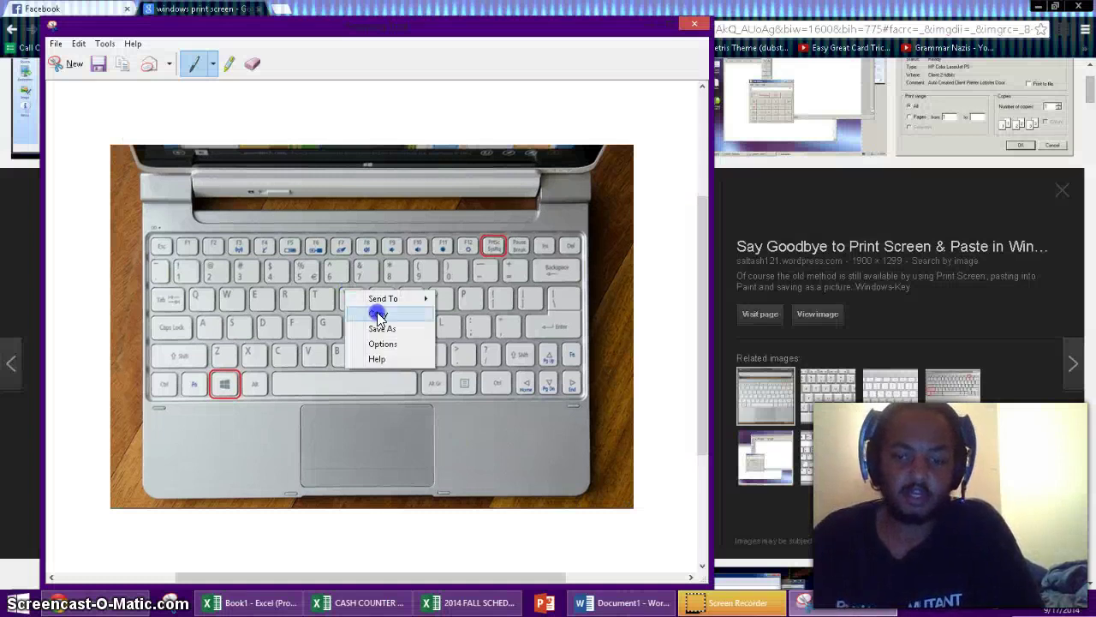
left_click(376, 314)
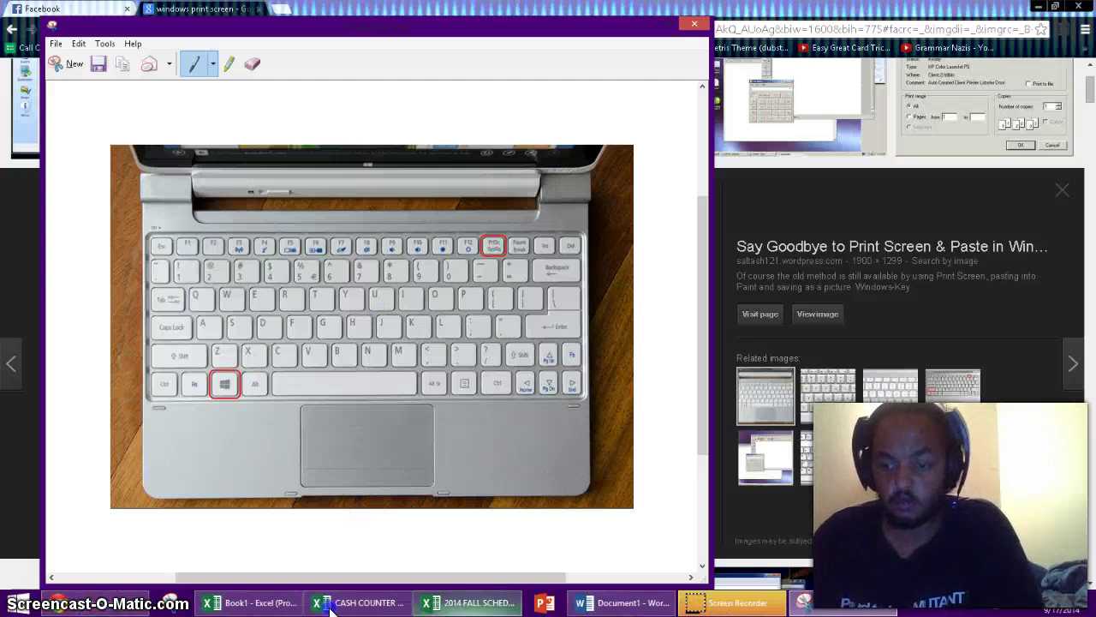
Open Paint and paste the copied keyboard snip onto the blank canvas.
left_click(17, 603)
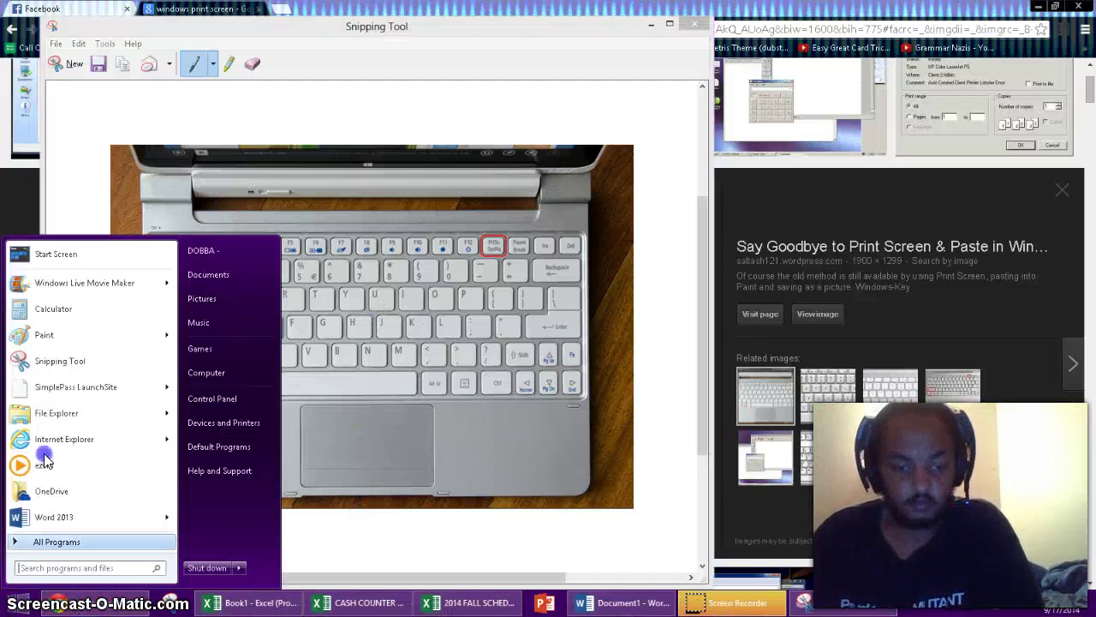
left_click(48, 332)
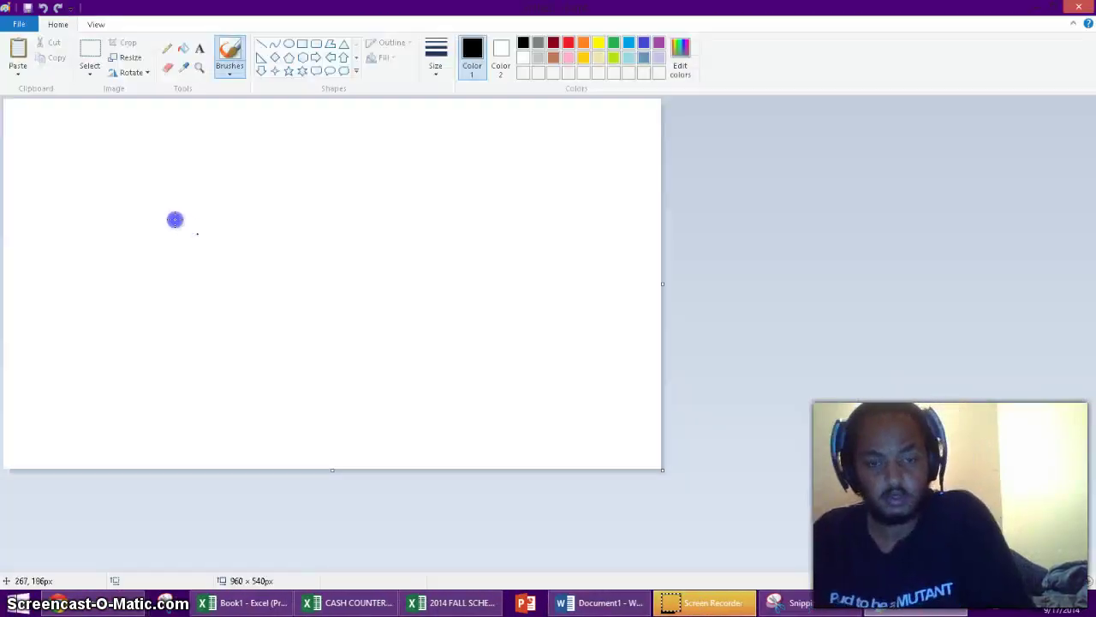
left_click(21, 53)
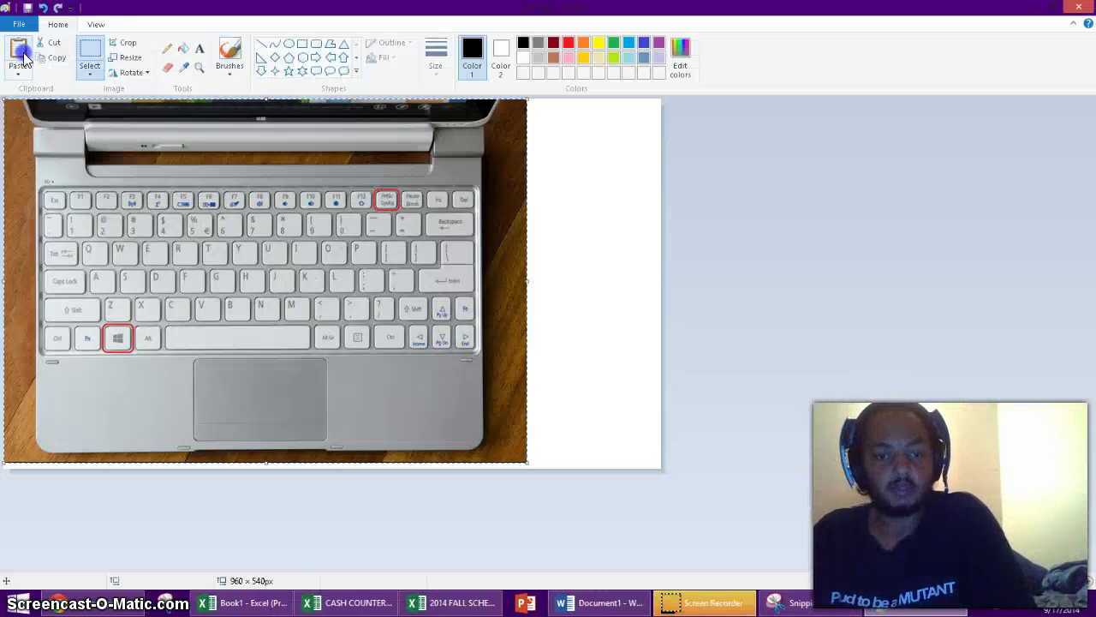
Mark the keyboard picture with the red Pencil, drawing rings around the Windows key and outlining the PrtSc key with an arrow above it.
scroll(288, 269, "up", 3)
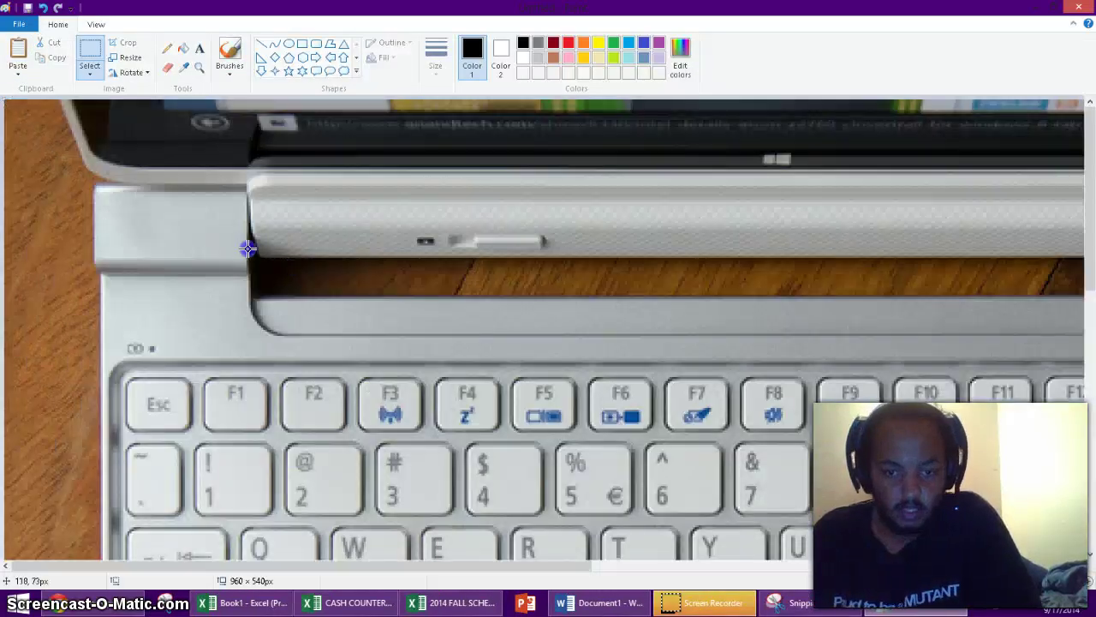
scroll(308, 280, "down", 5)
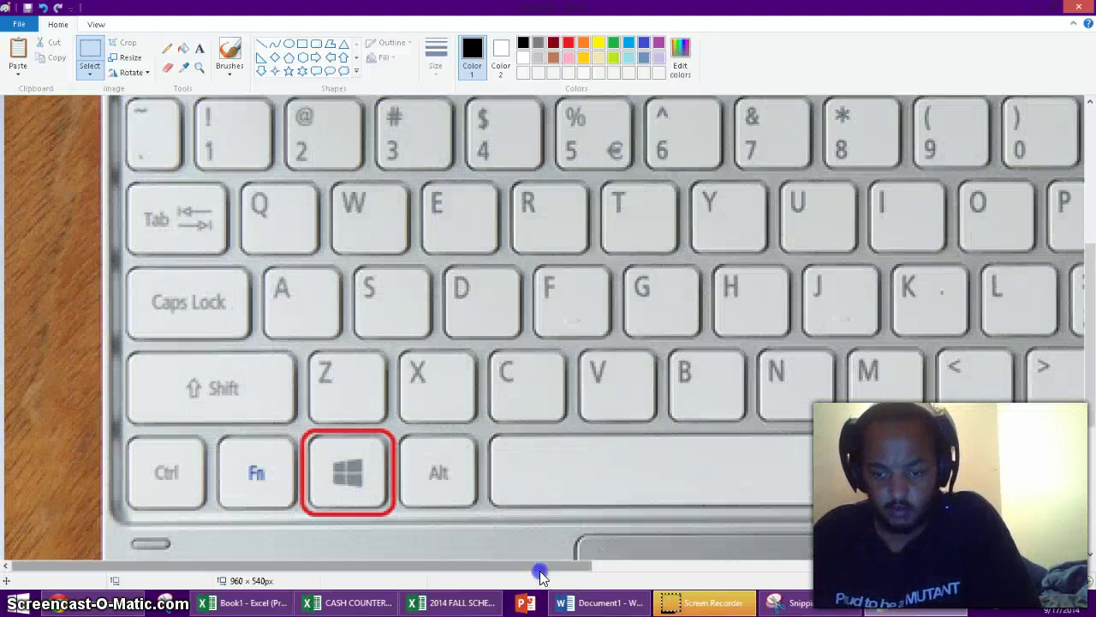
left_click_drag(539, 571, 691, 563)
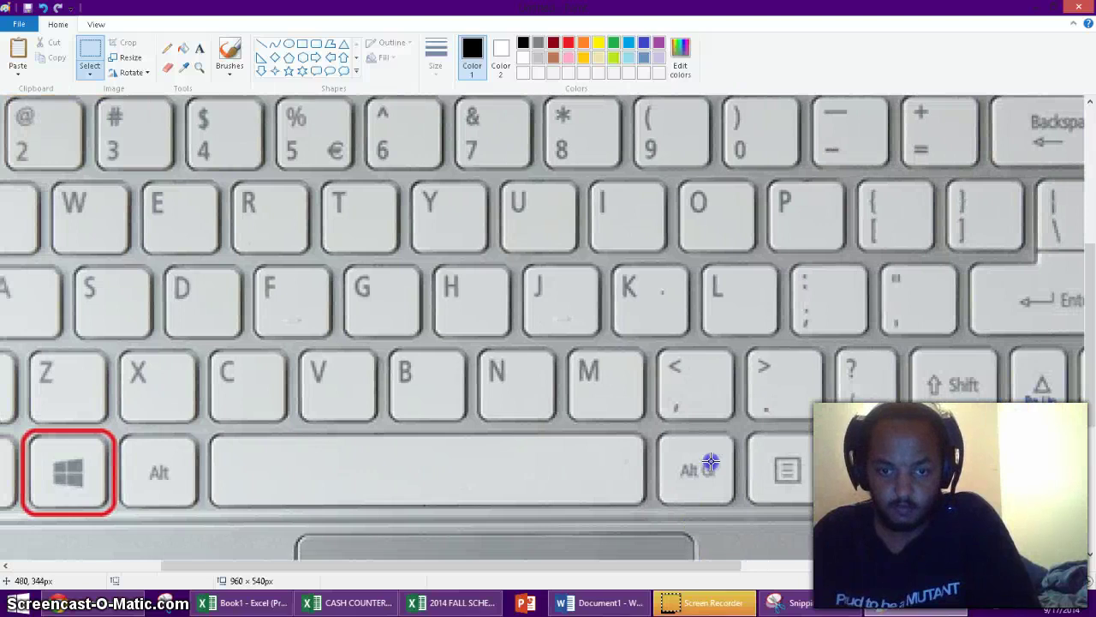
scroll(711, 463, "down", 1)
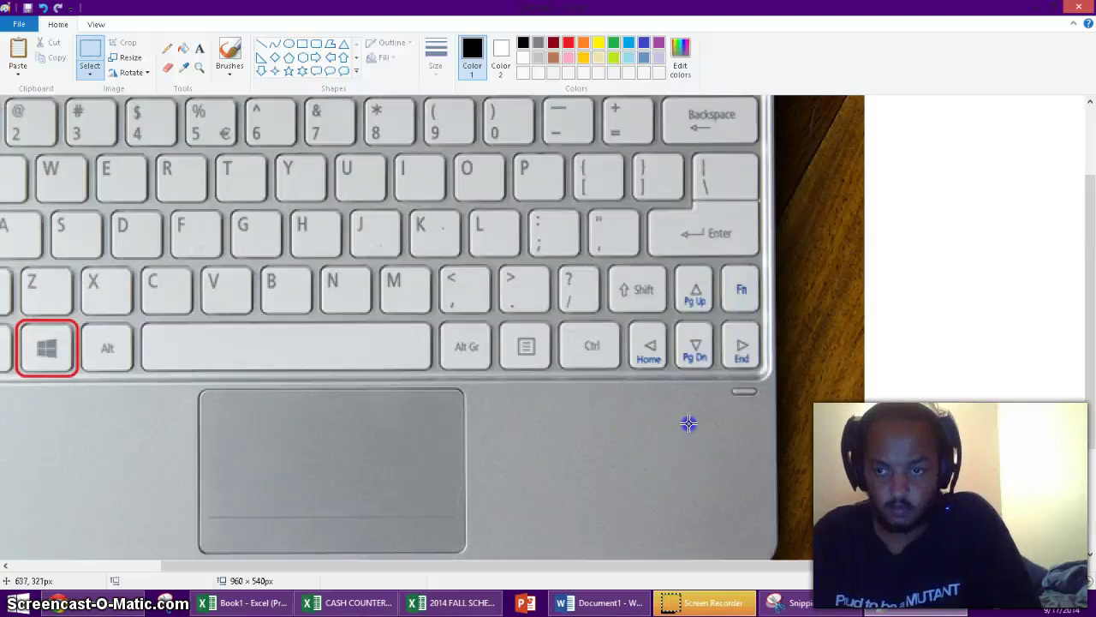
scroll(690, 421, "up", 3)
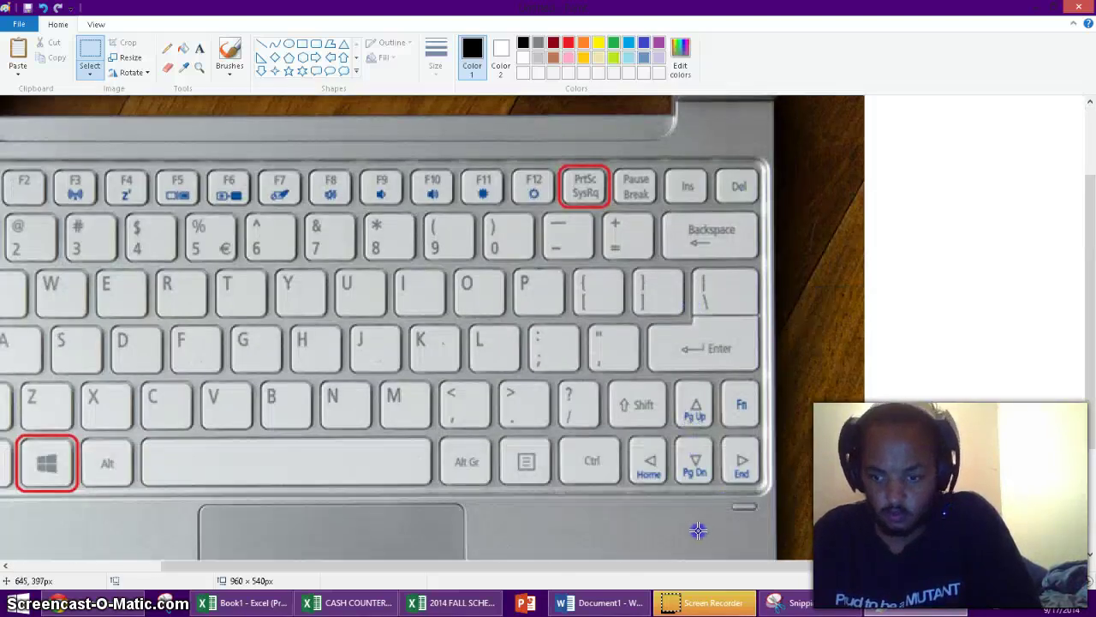
left_click_drag(677, 558, 450, 560)
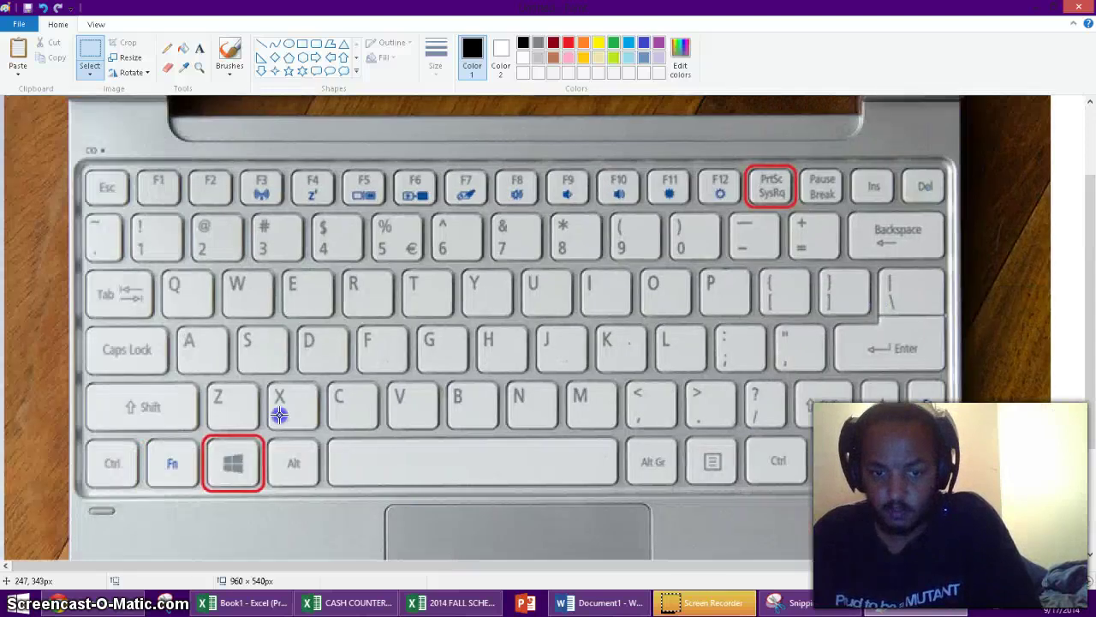
left_click_drag(234, 426, 183, 467)
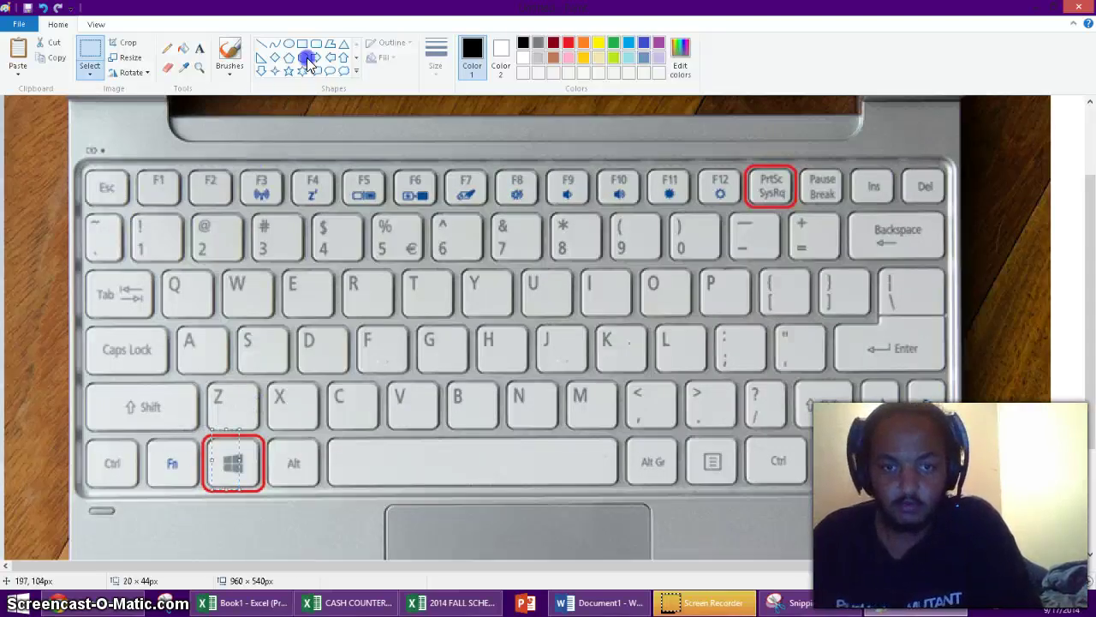
left_click(567, 43)
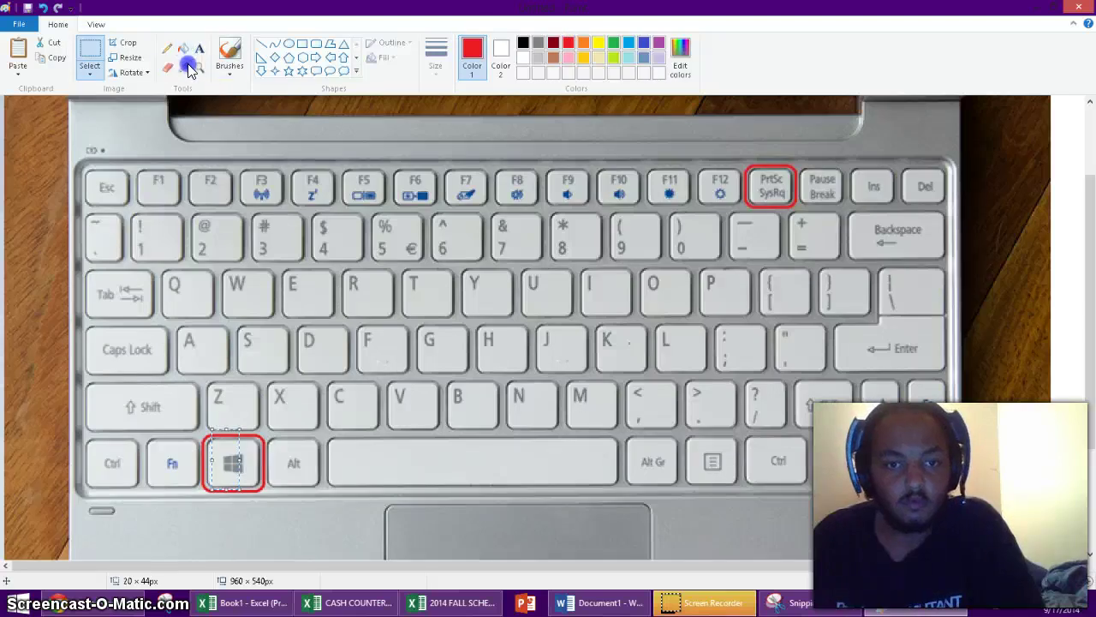
left_click(165, 48)
mouse_move(221, 423)
left_mouse_down()
mouse_move(208, 489)
mouse_move(179, 445)
mouse_move(221, 503)
mouse_move(294, 457)
mouse_move(251, 420)
left_mouse_up()
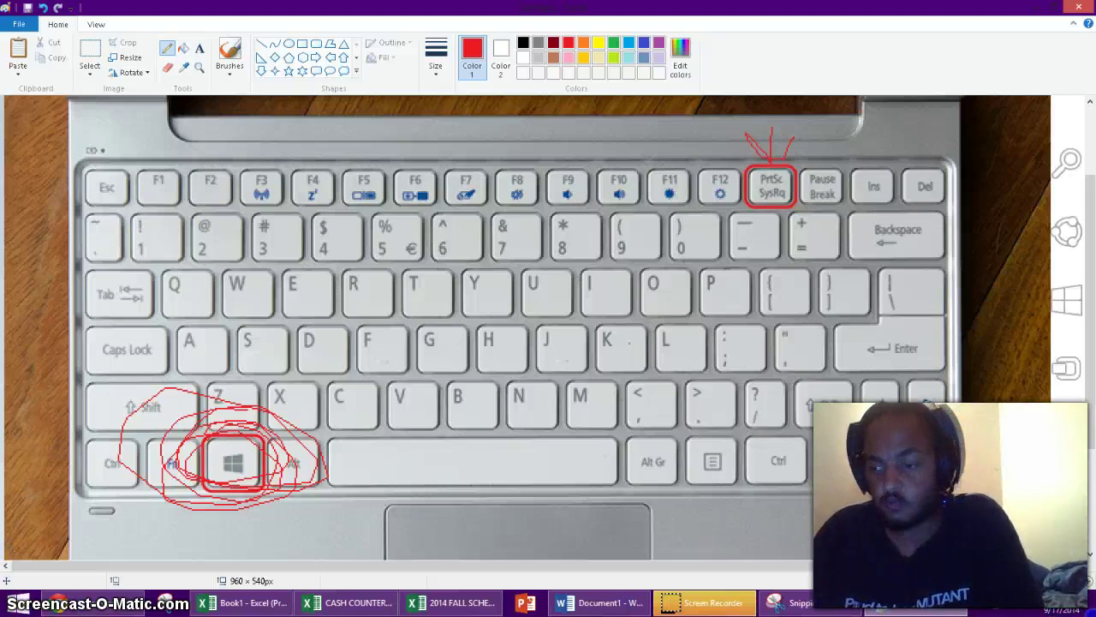
Open the My Pictures folder inside the personal user folder.
left_click(15, 606)
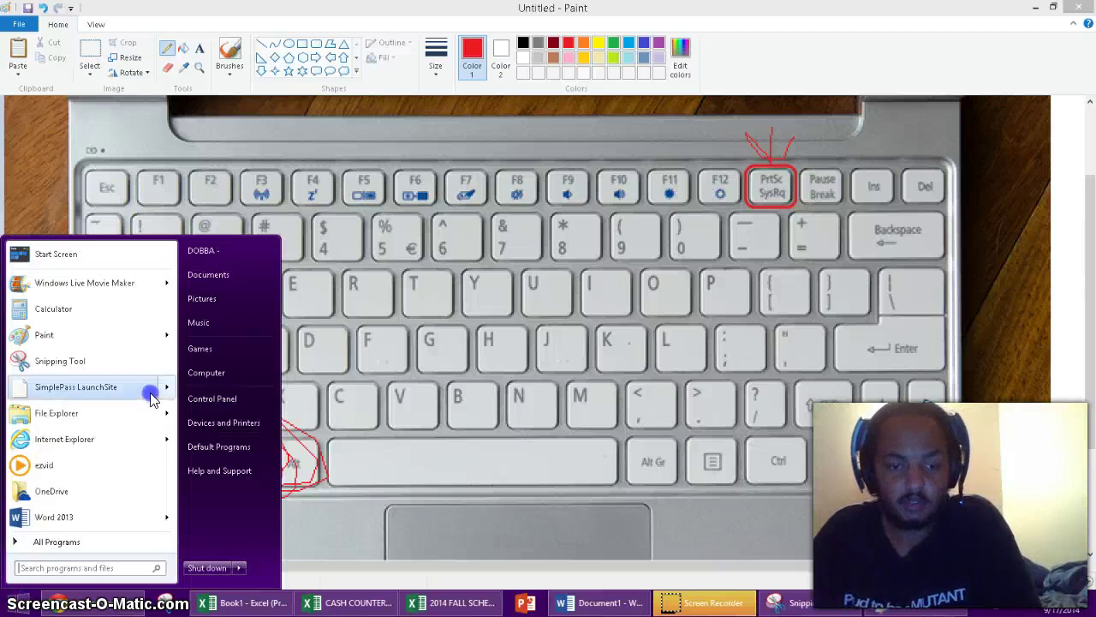
left_click(216, 250)
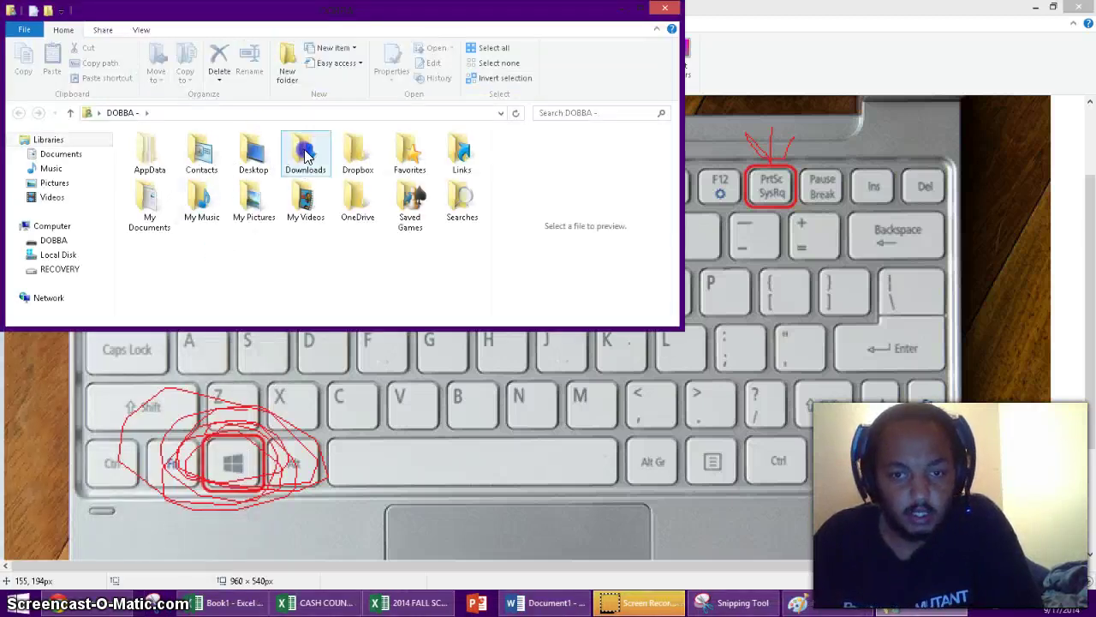
double_click(251, 204)
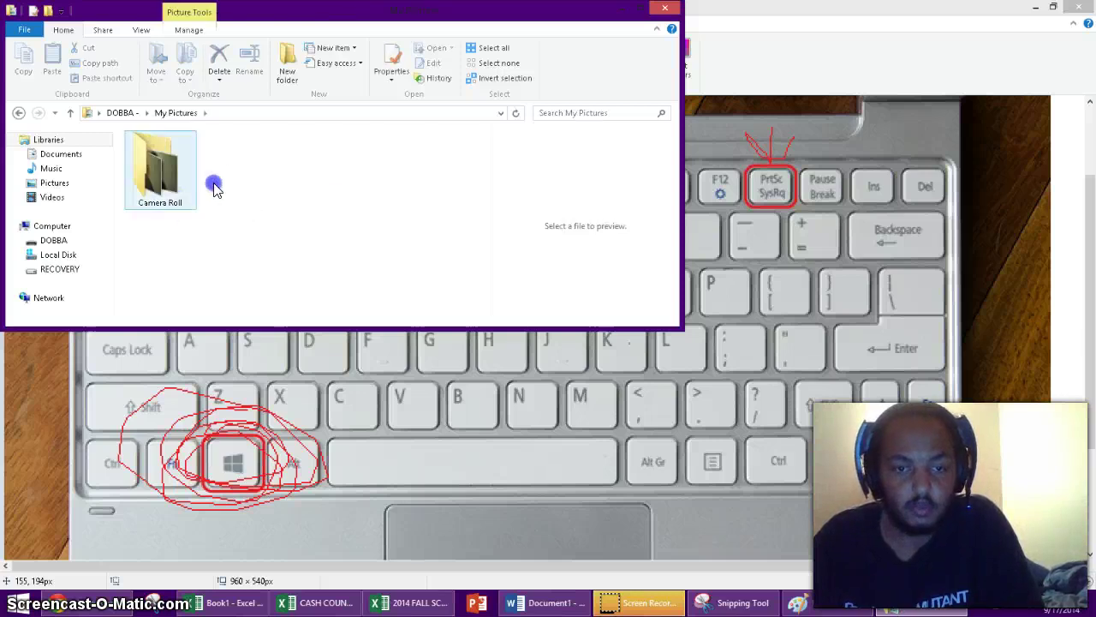
Create a new folder named Screenshots in My Pictures.
right_click(224, 176)
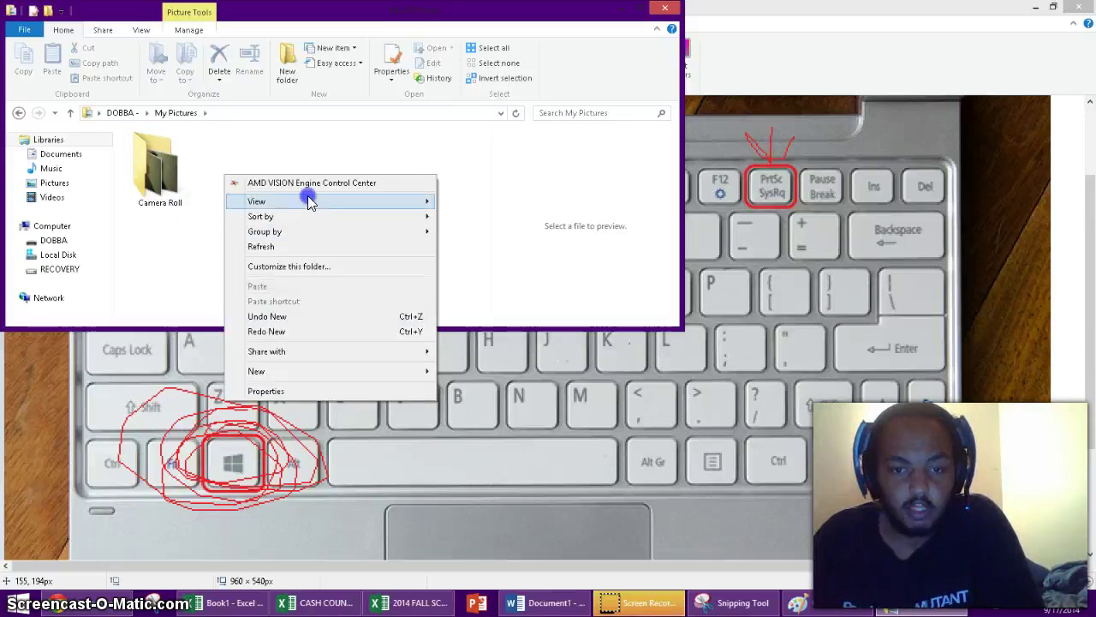
mouse_move(301, 374)
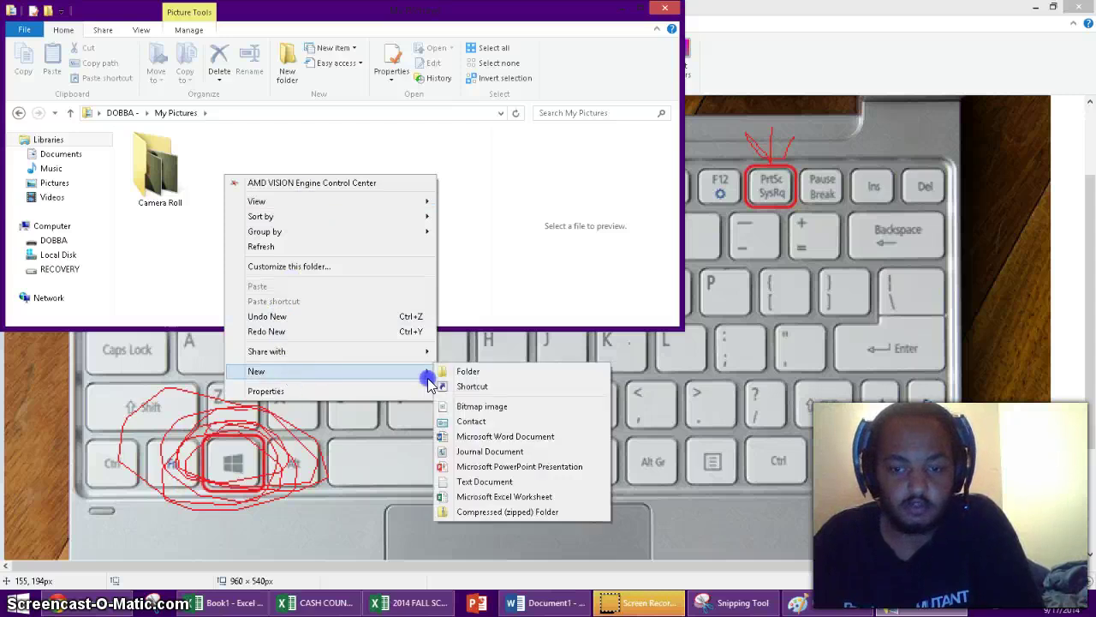
left_click(458, 370)
type("s")
type("creenshots")
key("Return")
Look inside the new Screenshots folder and return to My Pictures.
double_click(238, 190)
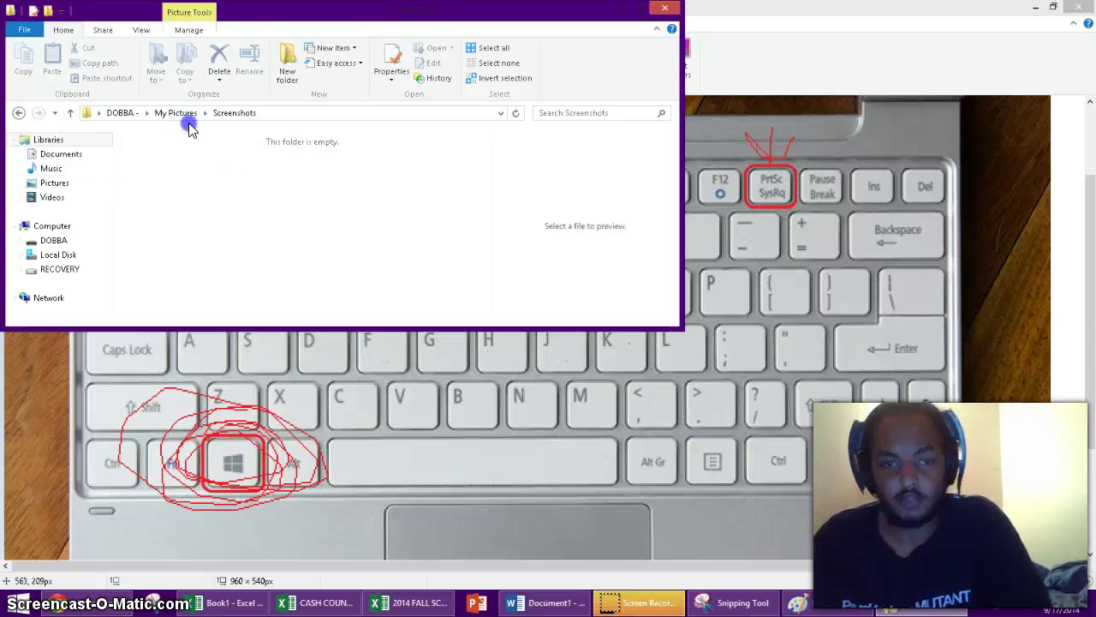
left_click(18, 112)
left_click(18, 113)
left_click(38, 112)
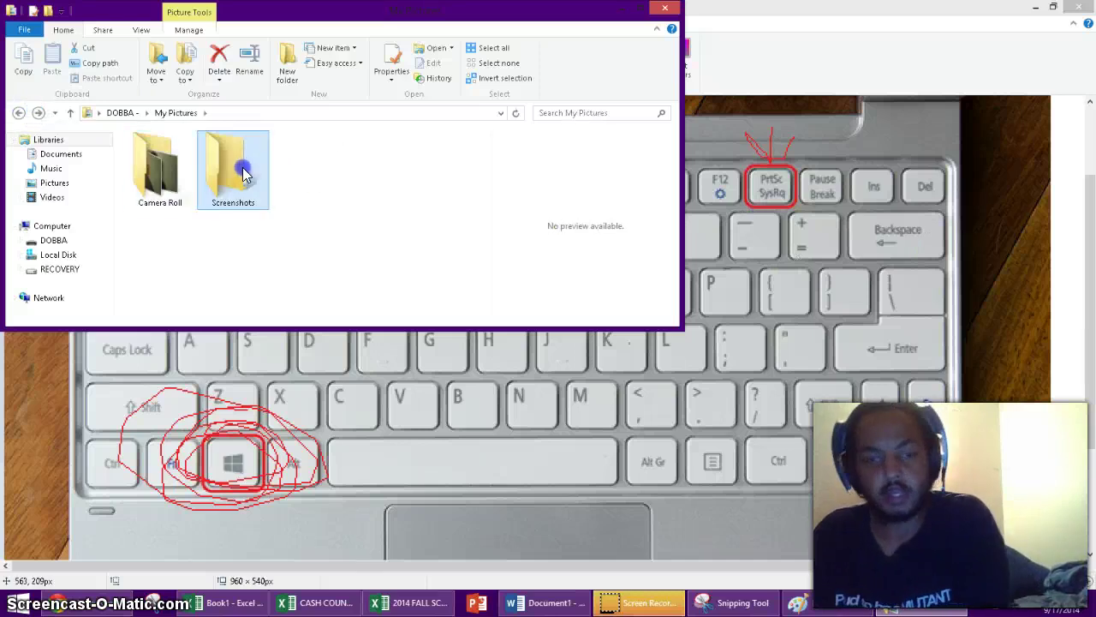
Delete the Screenshots folder from My Pictures.
right_click(245, 170)
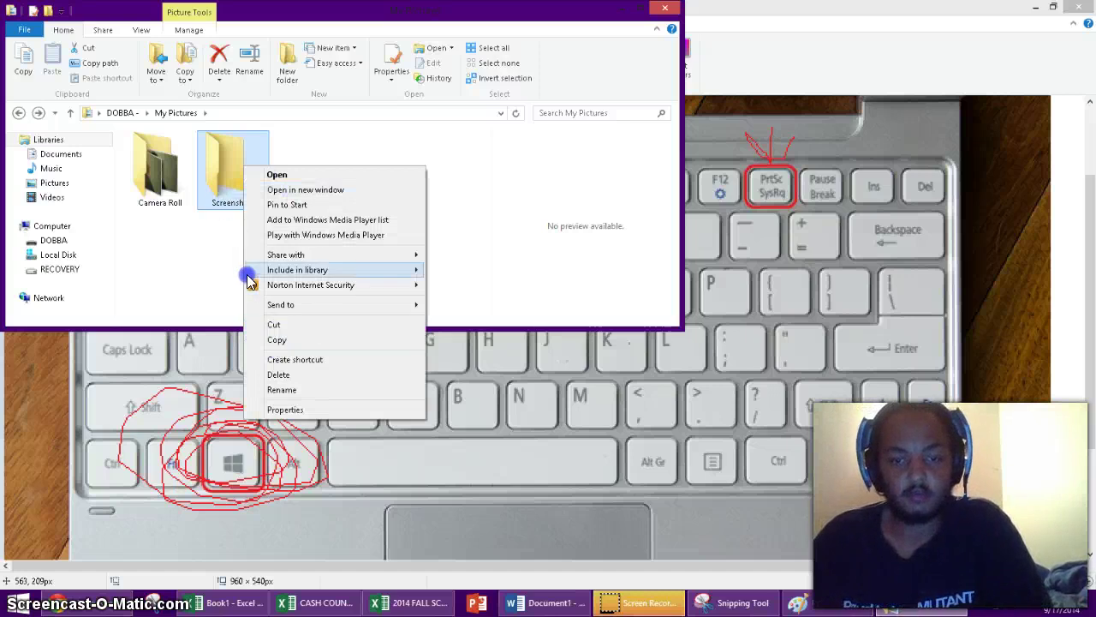
left_click(218, 169)
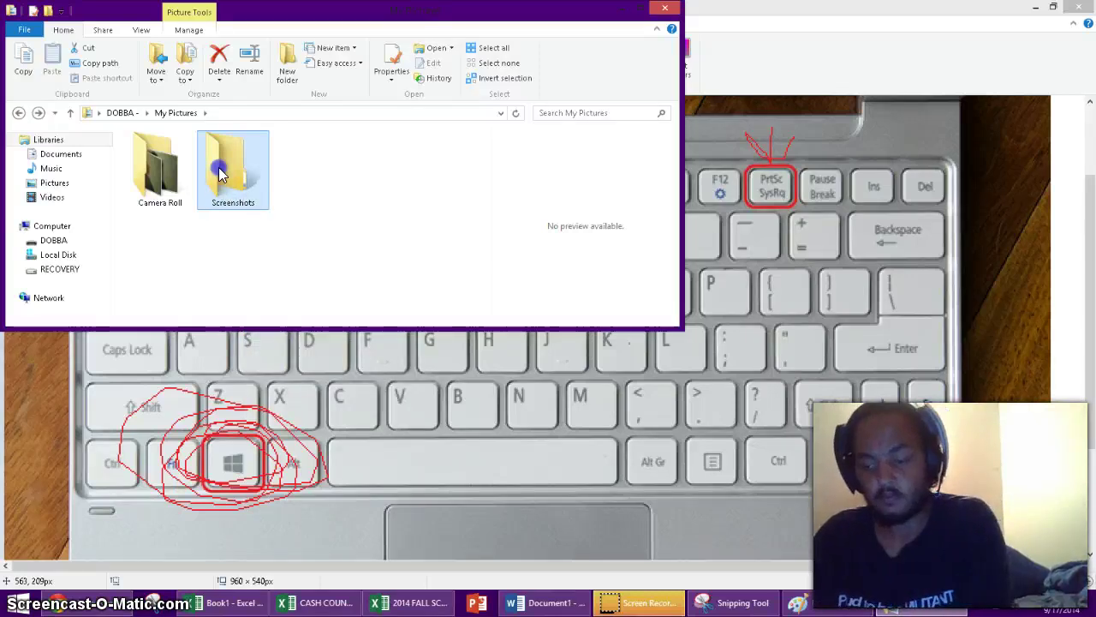
key("Delete")
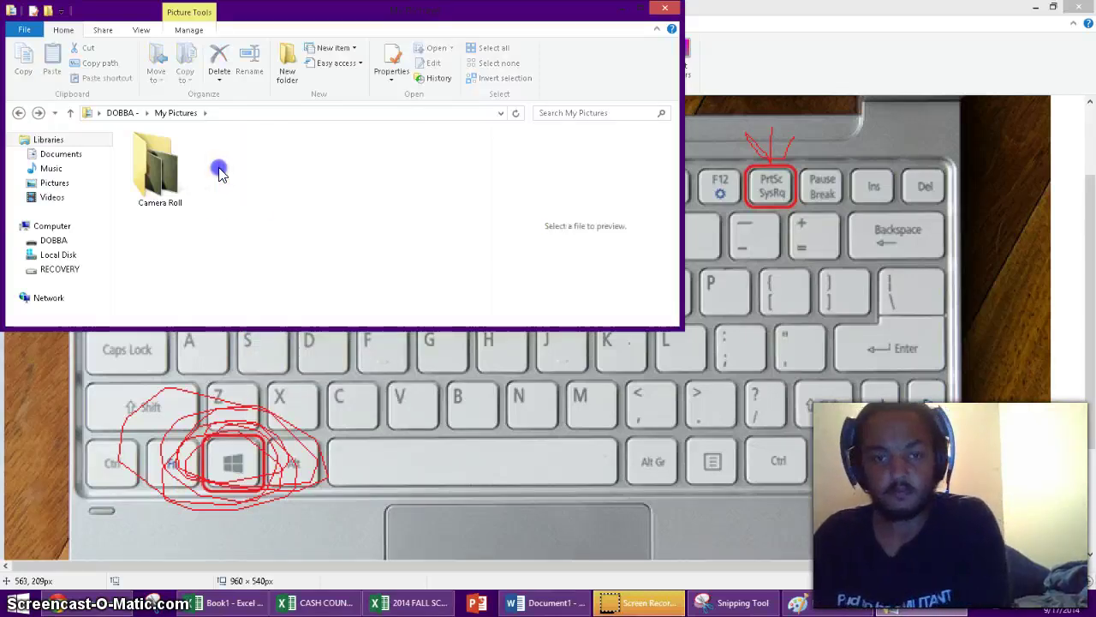
Close the My Pictures window and minimise Paint, the browser and Snipping Tool to show the Desktop.
left_click(667, 9)
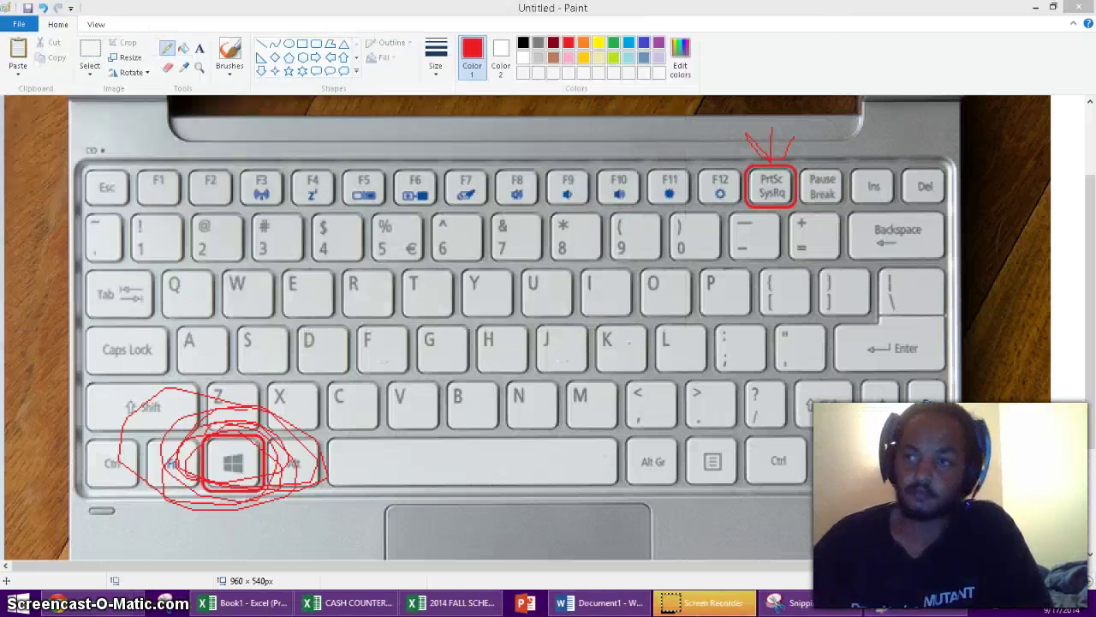
left_click(1033, 8)
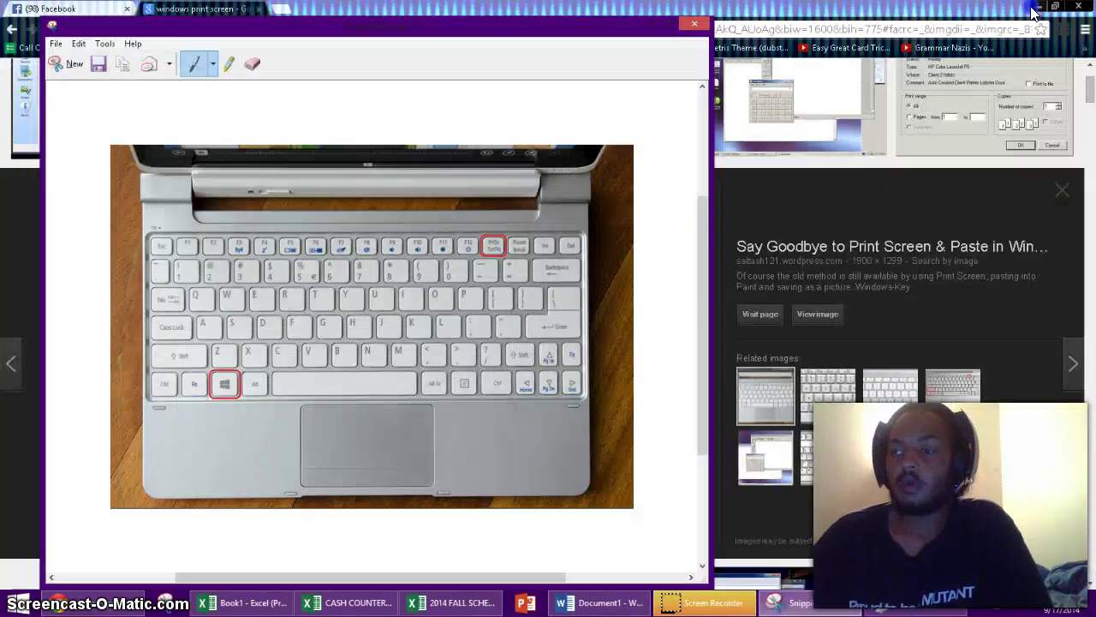
left_click(1034, 8)
left_click(644, 24)
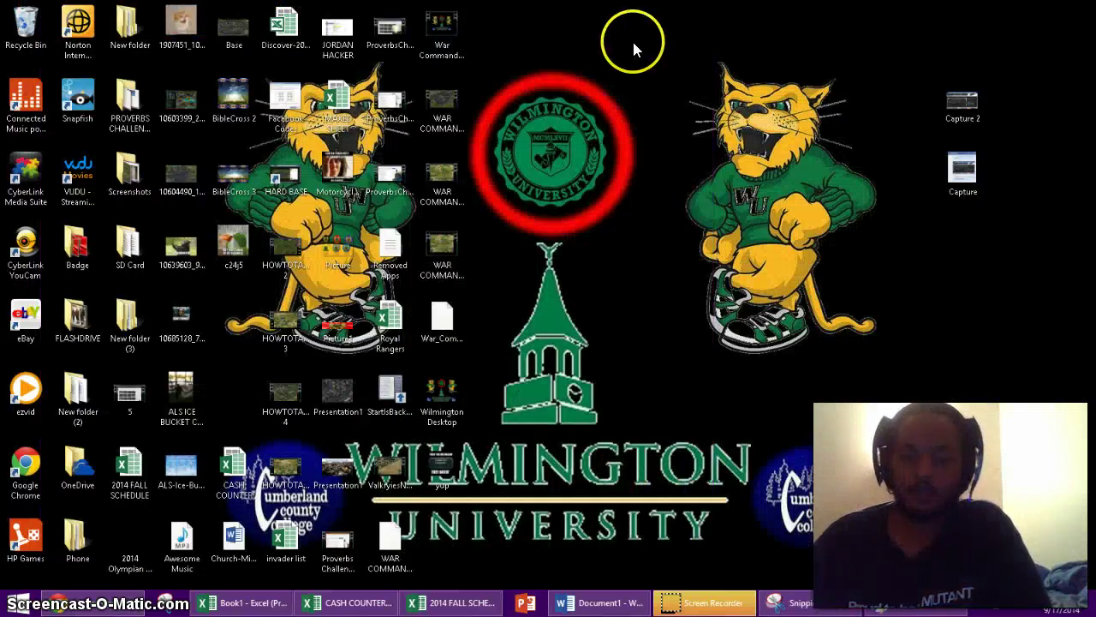
Move the Screenshots folder to a clear spot on the Desktop, away from the other icons.
right_click(595, 70)
mouse_move(638, 193)
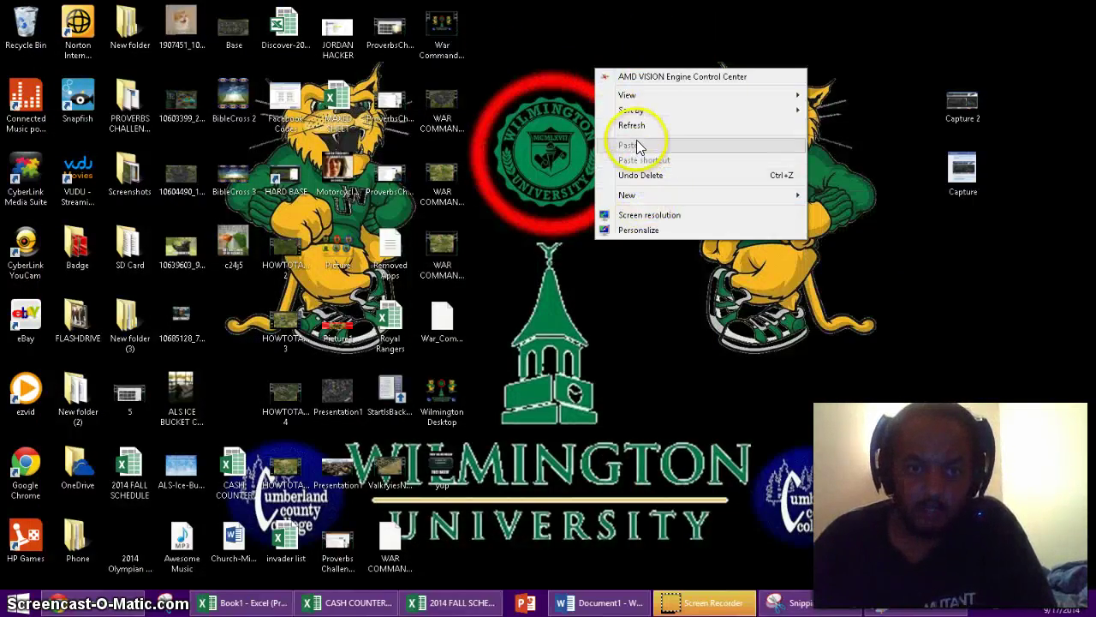
left_click(546, 146)
left_click_drag(128, 175, 653, 98)
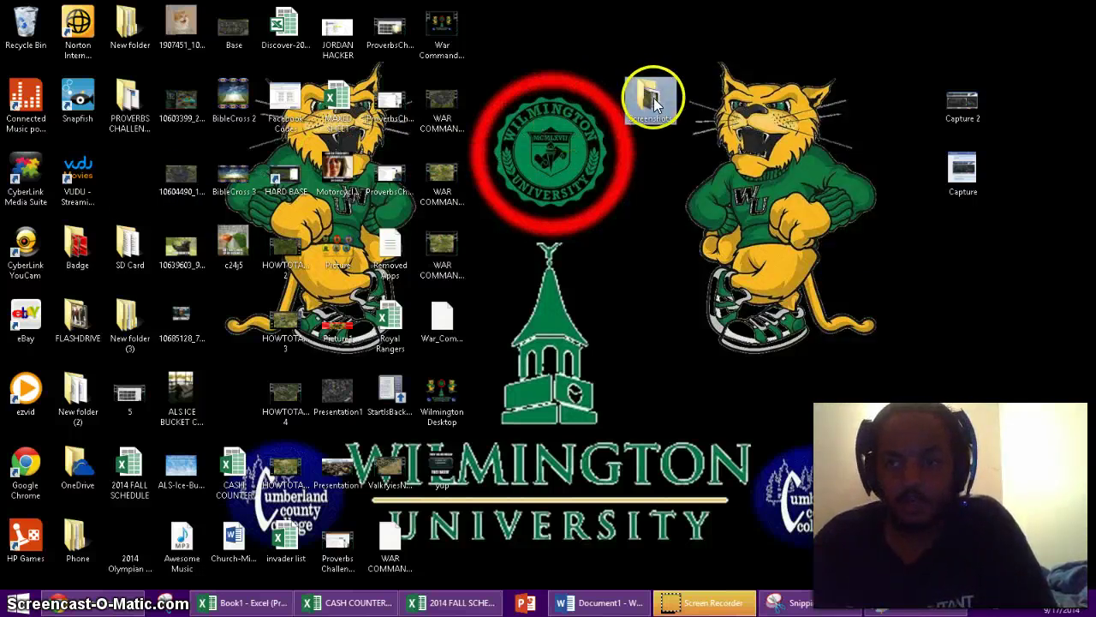
Look through the Desktop's Screenshots folder and preview Screenshot (43).
double_click(655, 101)
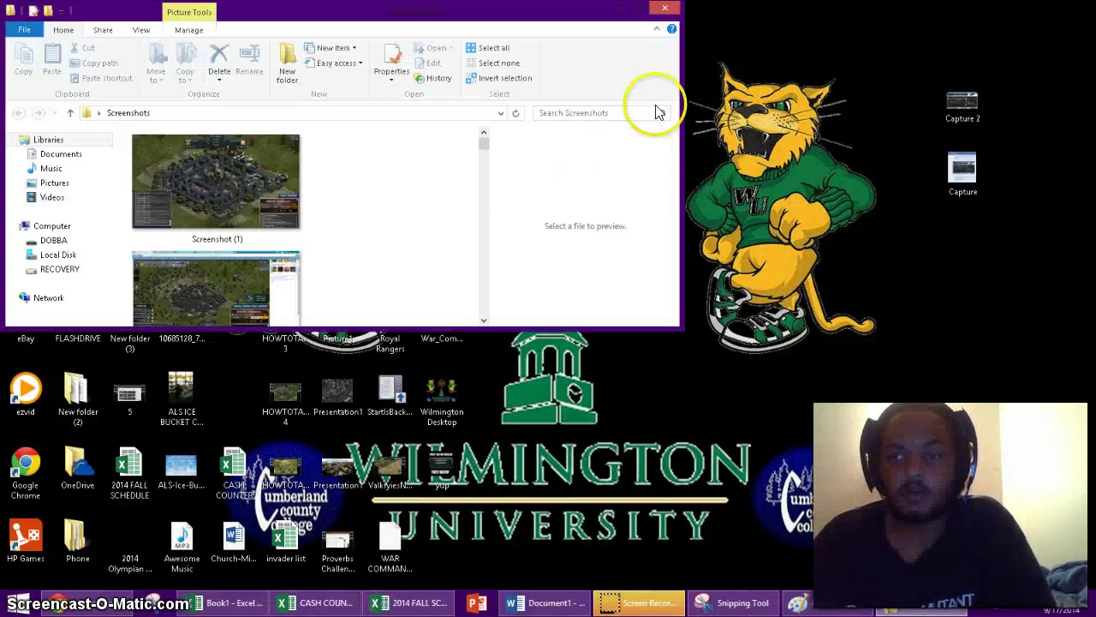
scroll(411, 176, "down", 10)
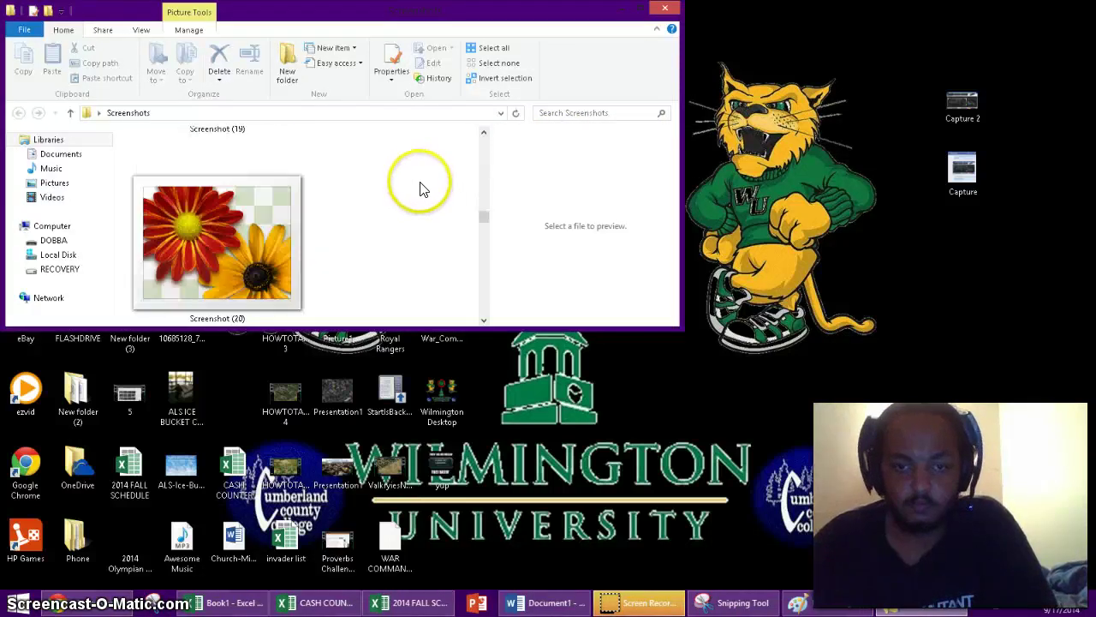
right_click(419, 196)
scroll(409, 205, "down", 6)
left_click(382, 249)
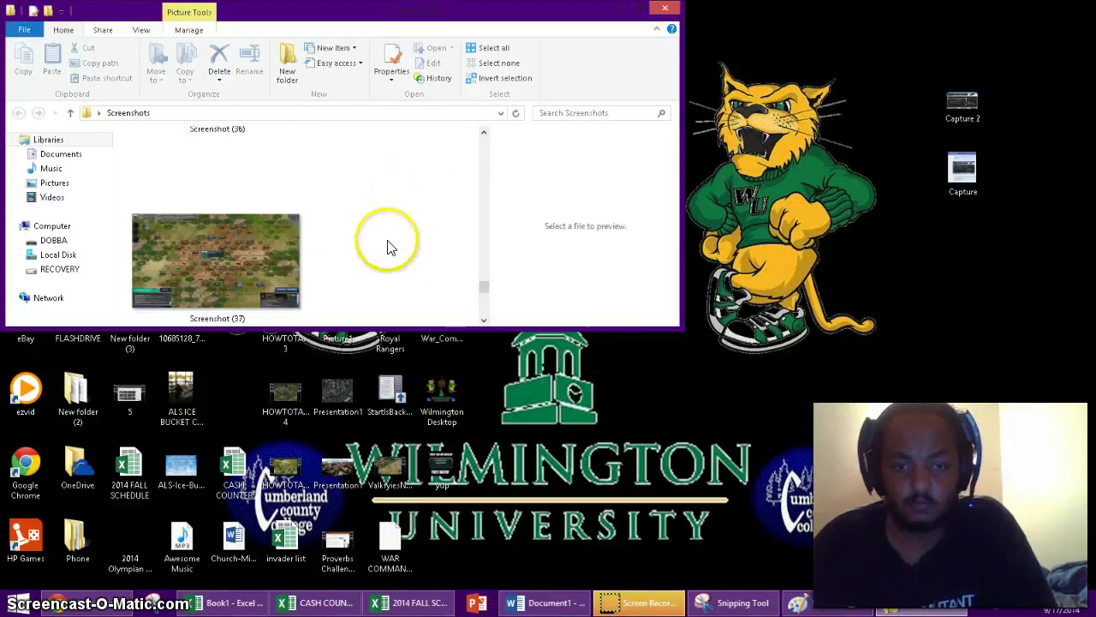
scroll(383, 250, "down", 3)
left_click(199, 268)
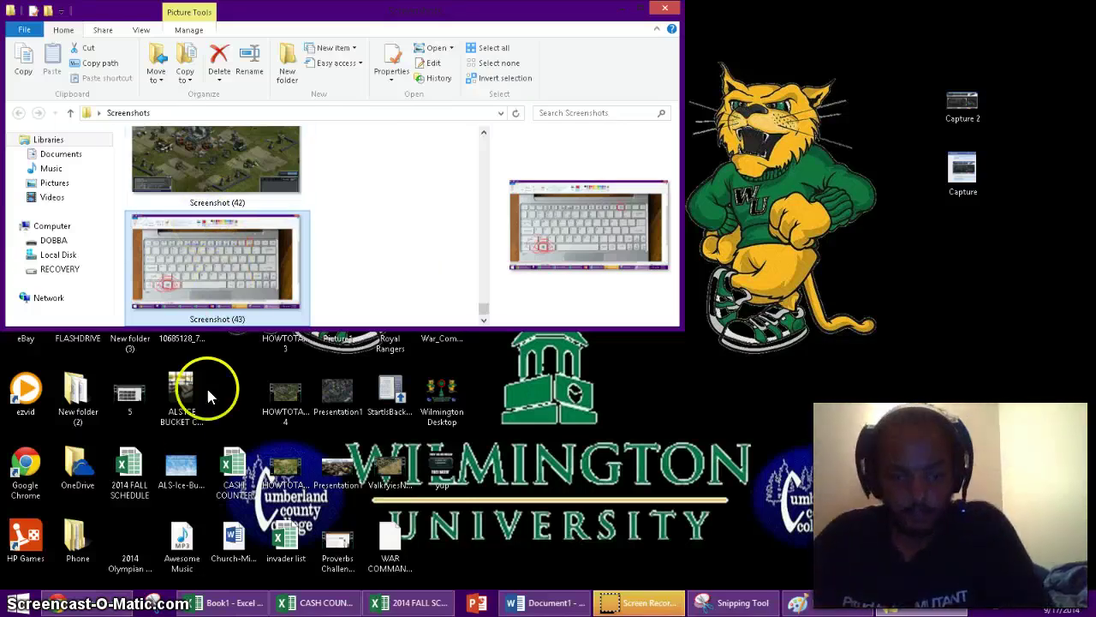
Switch to Facebook in the browser and start adding a photo to the contact's chat.
left_click(101, 605)
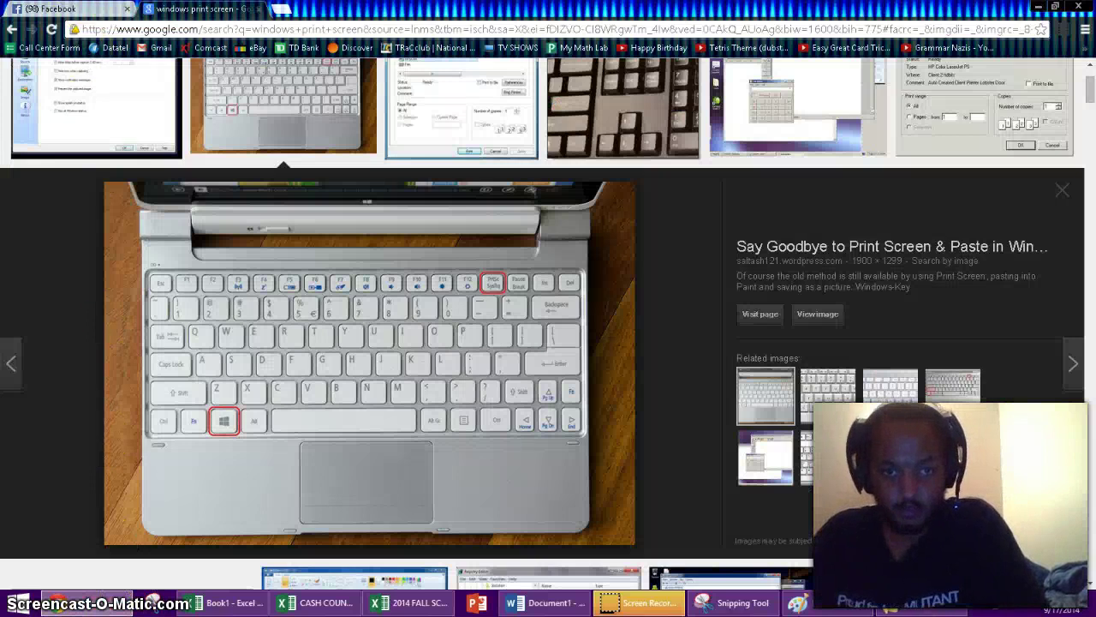
left_click(68, 11)
left_click(463, 577)
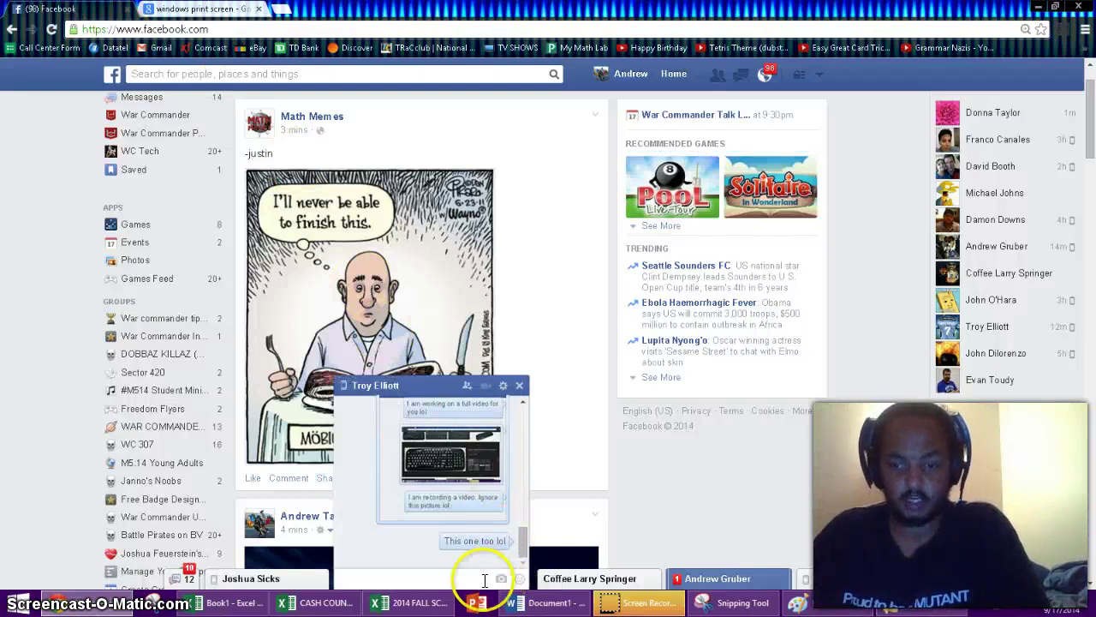
scroll(405, 310, "up", 2)
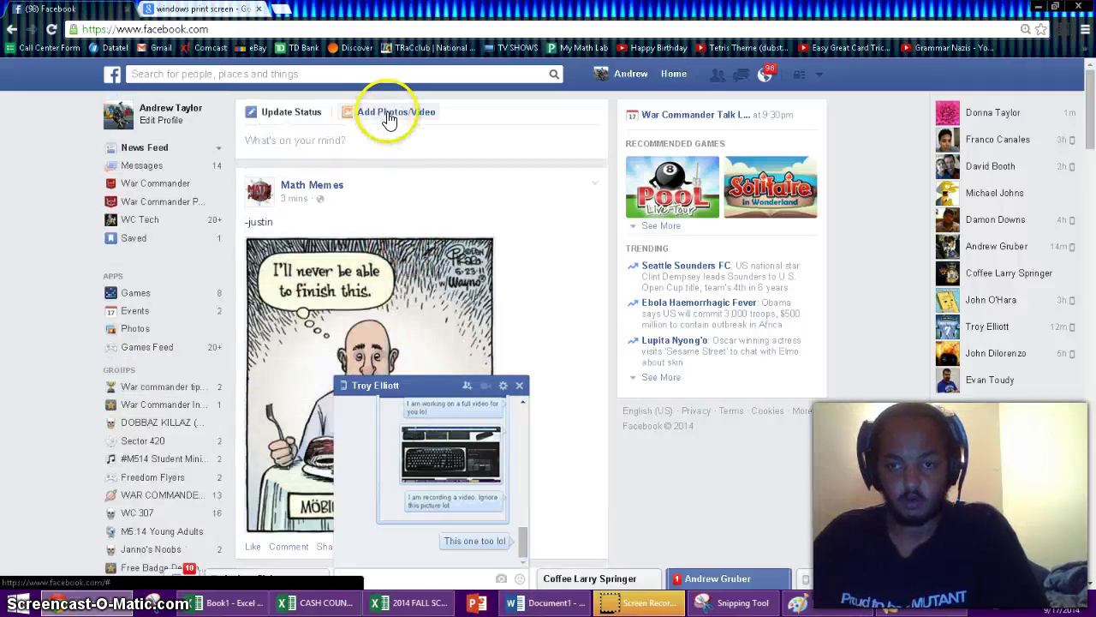
left_click(501, 578)
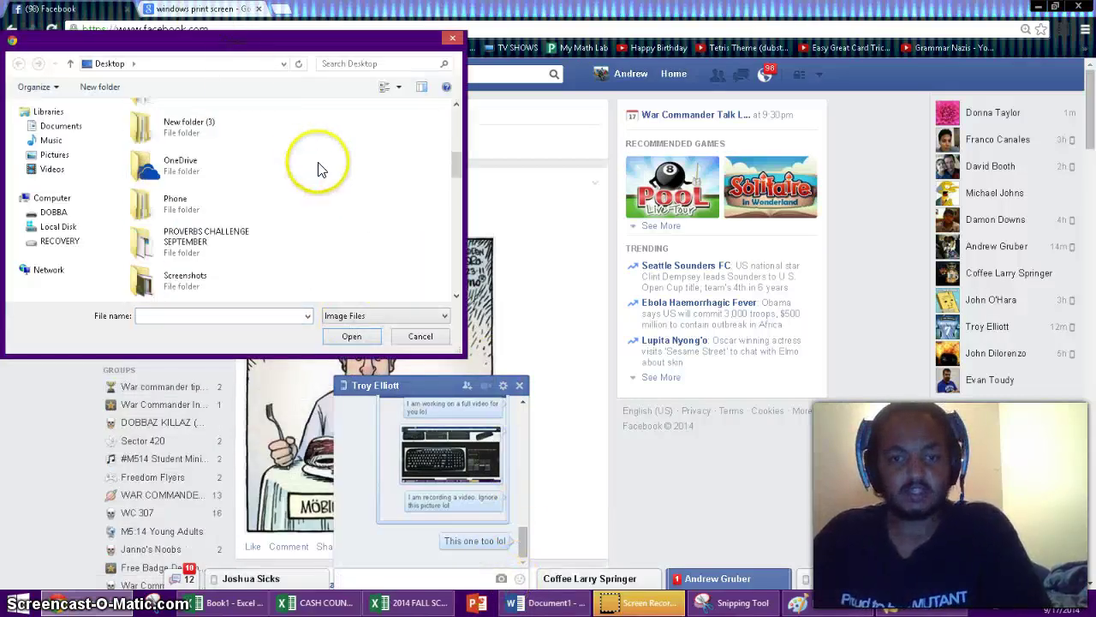
Send Screenshot (43) from the Desktop's Screenshots folder in the chat.
scroll(366, 193, "down", 2)
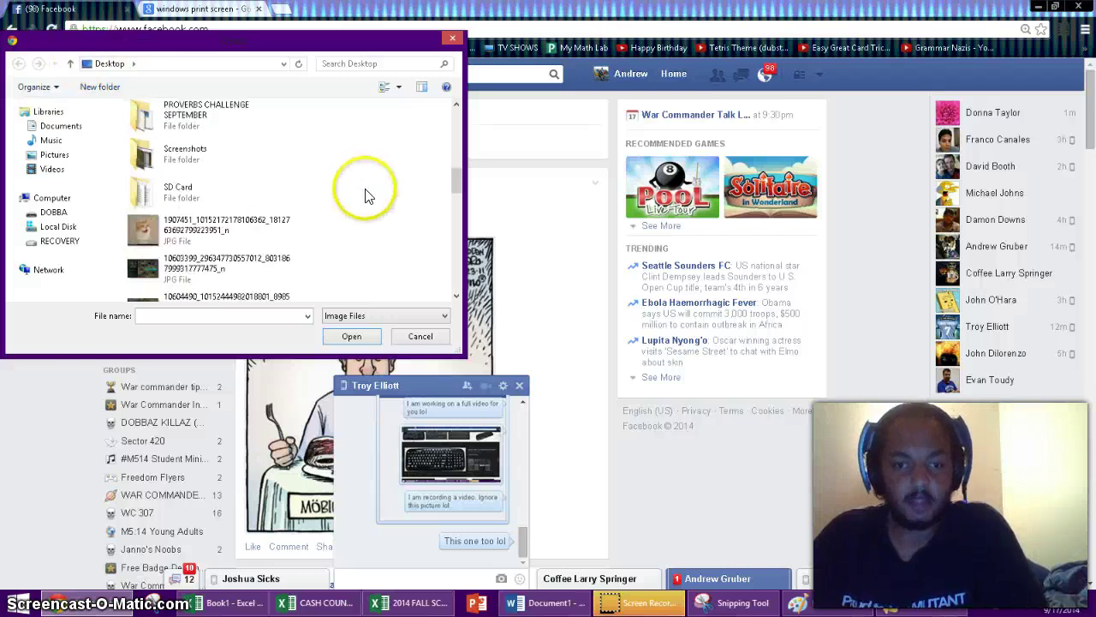
scroll(365, 194, "up", 1)
scroll(365, 193, "down", 1)
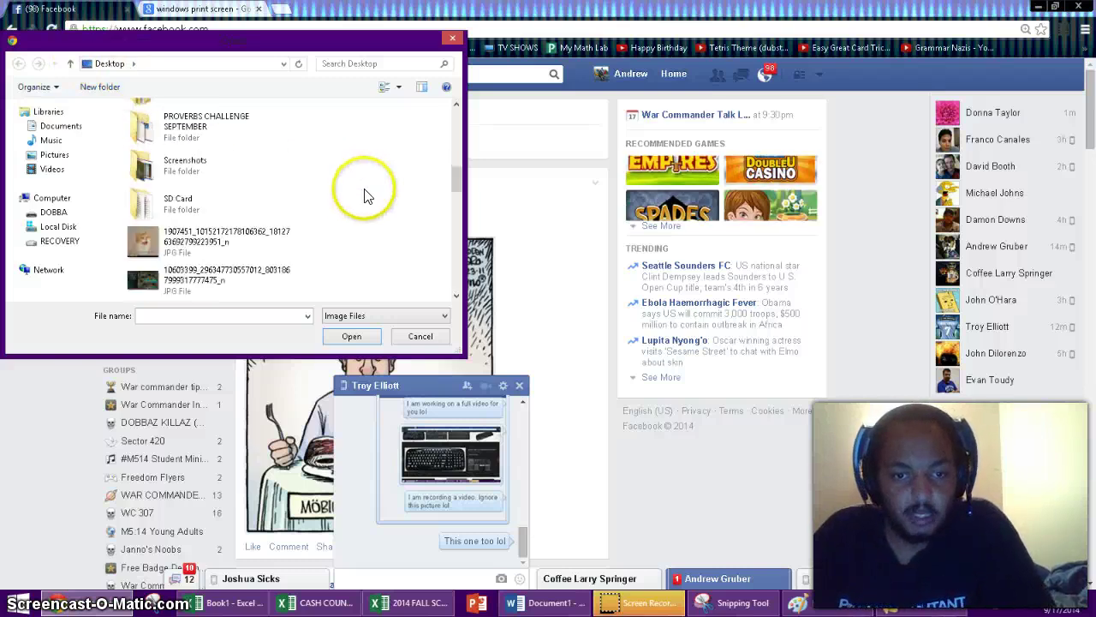
double_click(227, 161)
scroll(376, 182, "down", 10)
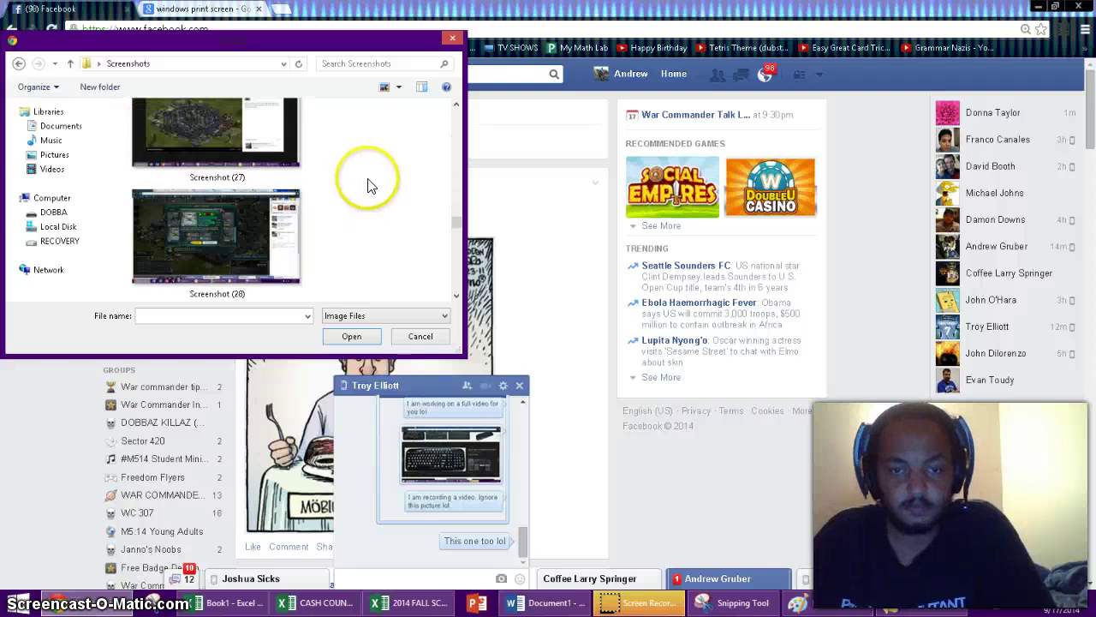
scroll(370, 184, "down", 6)
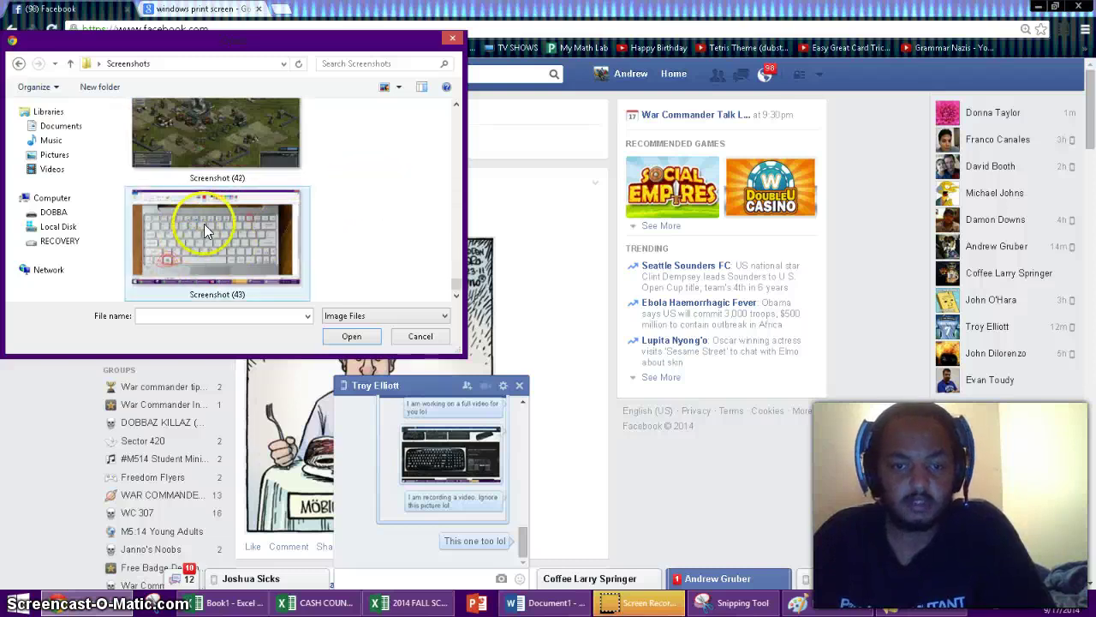
left_click(203, 224)
left_click(347, 336)
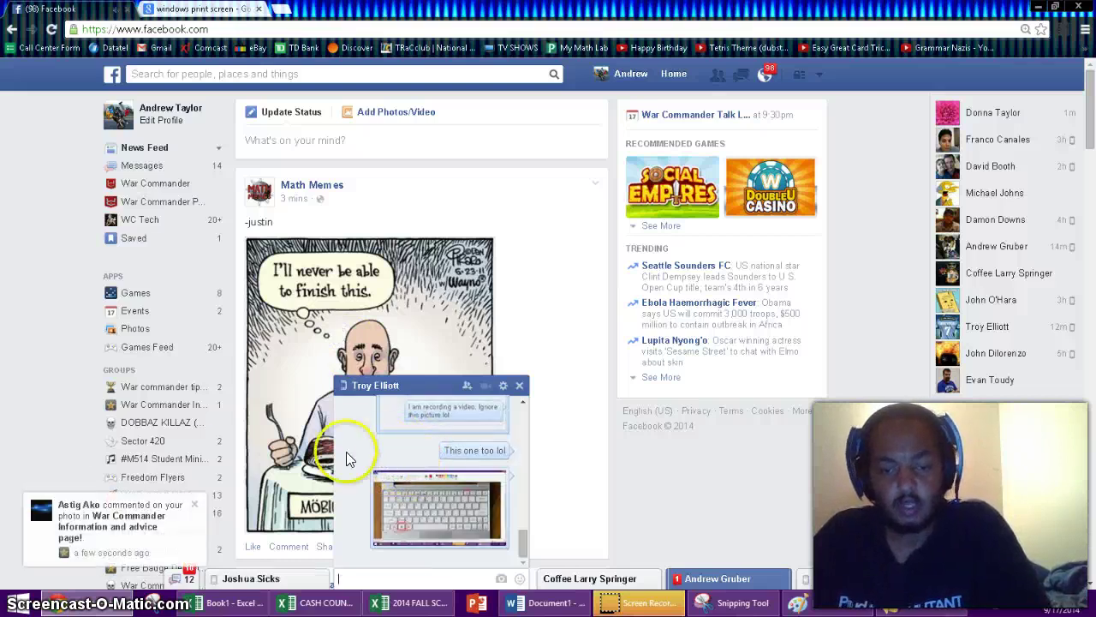
Follow the comment notification to the War Commander Information and advice page, minimise the chat and look through the group's posts.
left_click(97, 515)
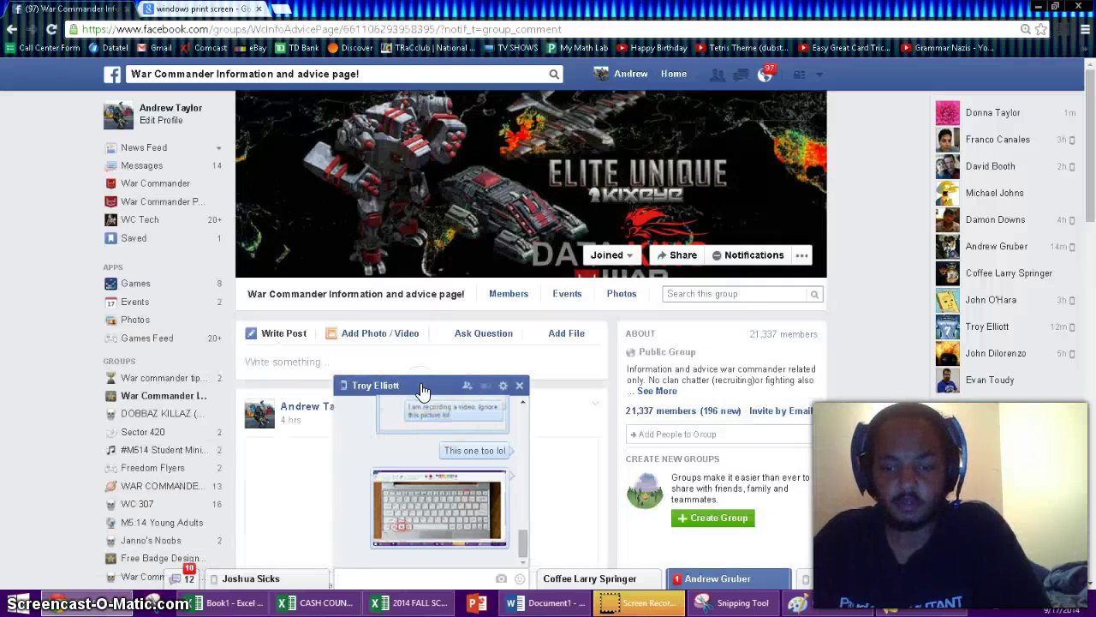
left_click(421, 386)
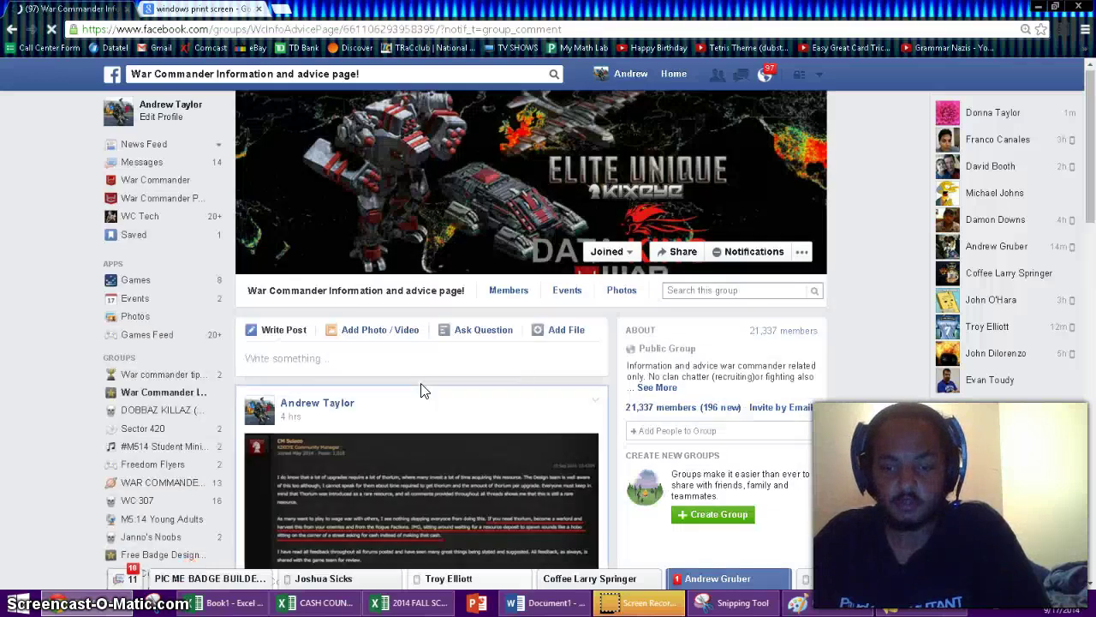
scroll(219, 390, "down", 15)
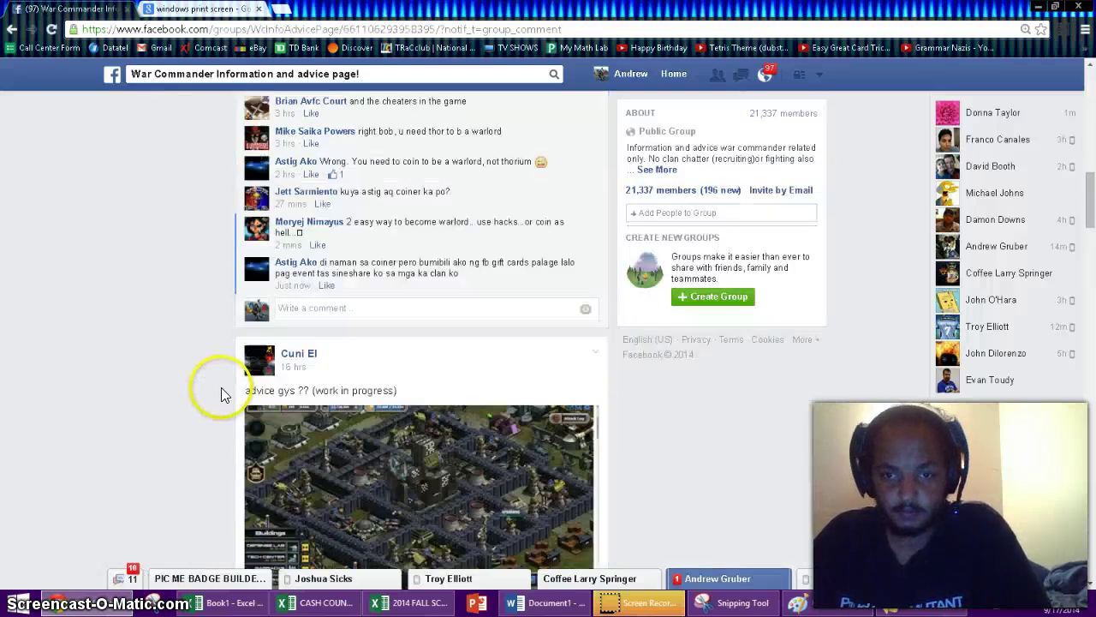
scroll(220, 391, "up", 1)
scroll(223, 394, "down", 2)
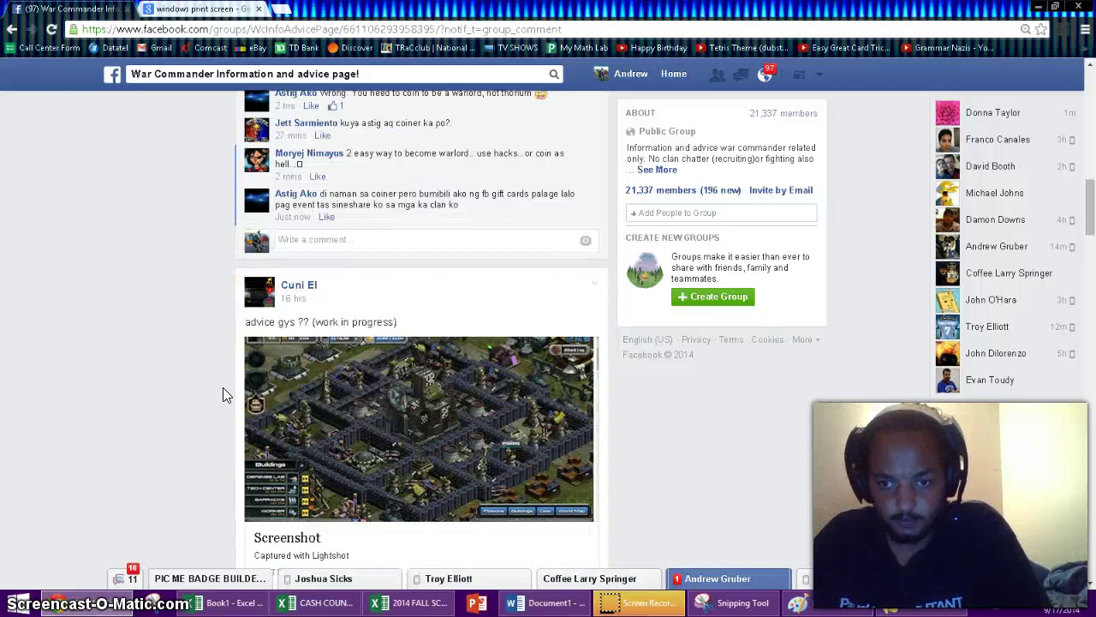
Show the Desktop and browse from the Personalization window to the user folder's My Pictures.
left_click(1093, 609)
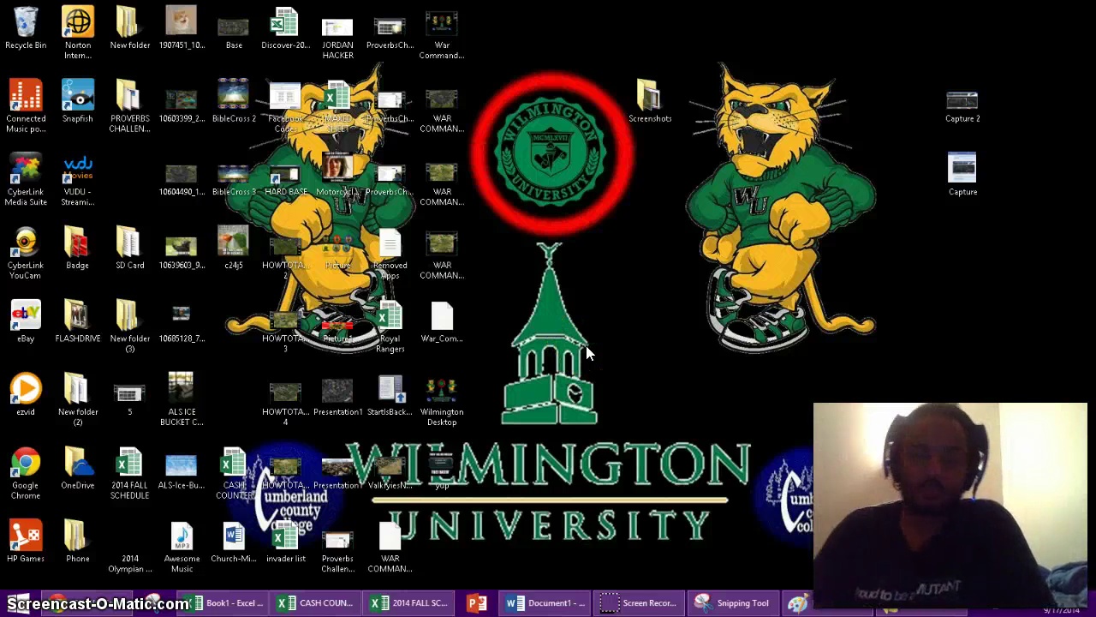
left_click(559, 297)
right_click(581, 209)
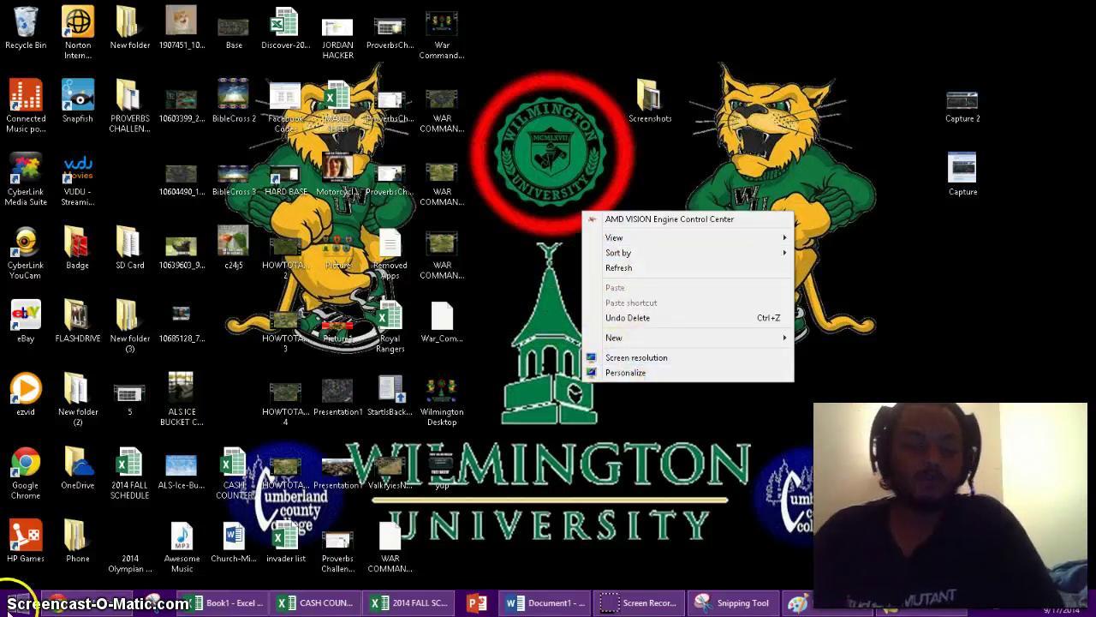
right_click(537, 302)
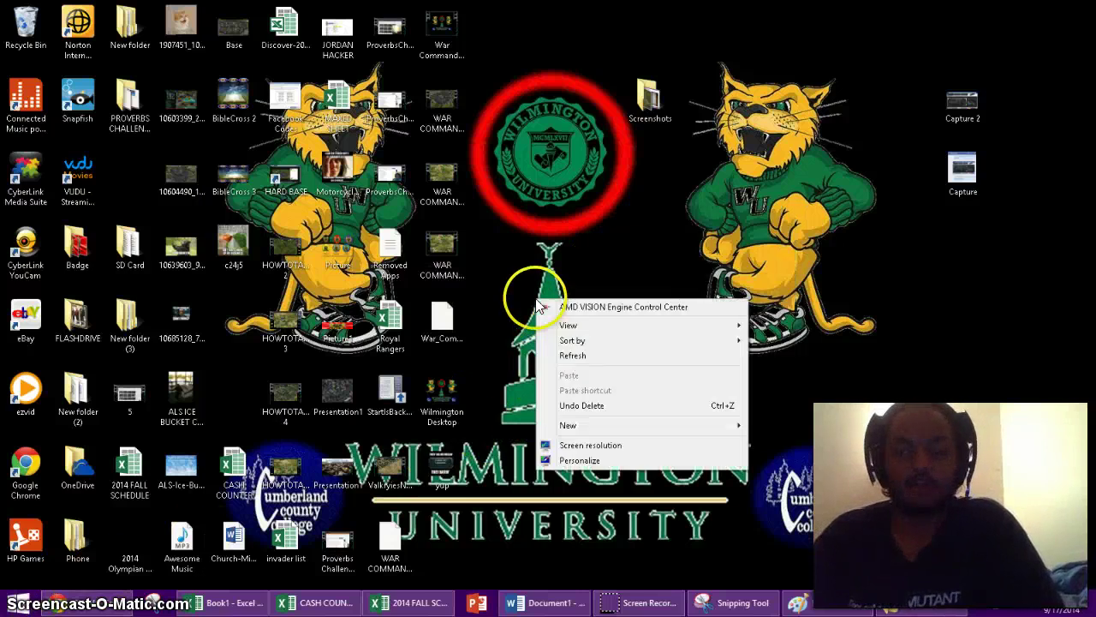
left_click(581, 457)
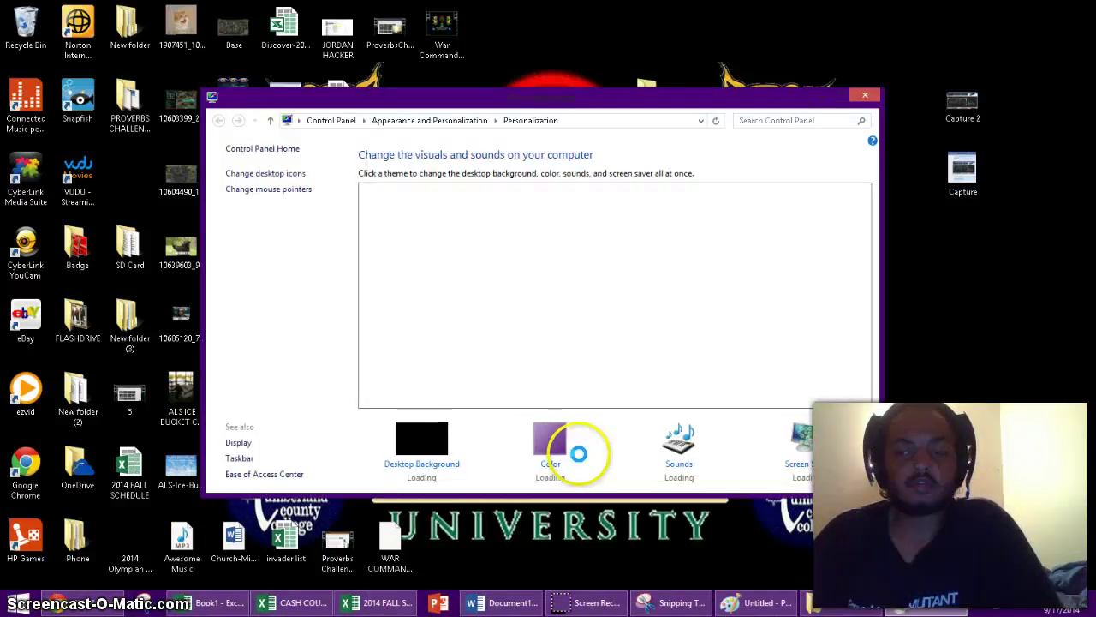
left_click(300, 122)
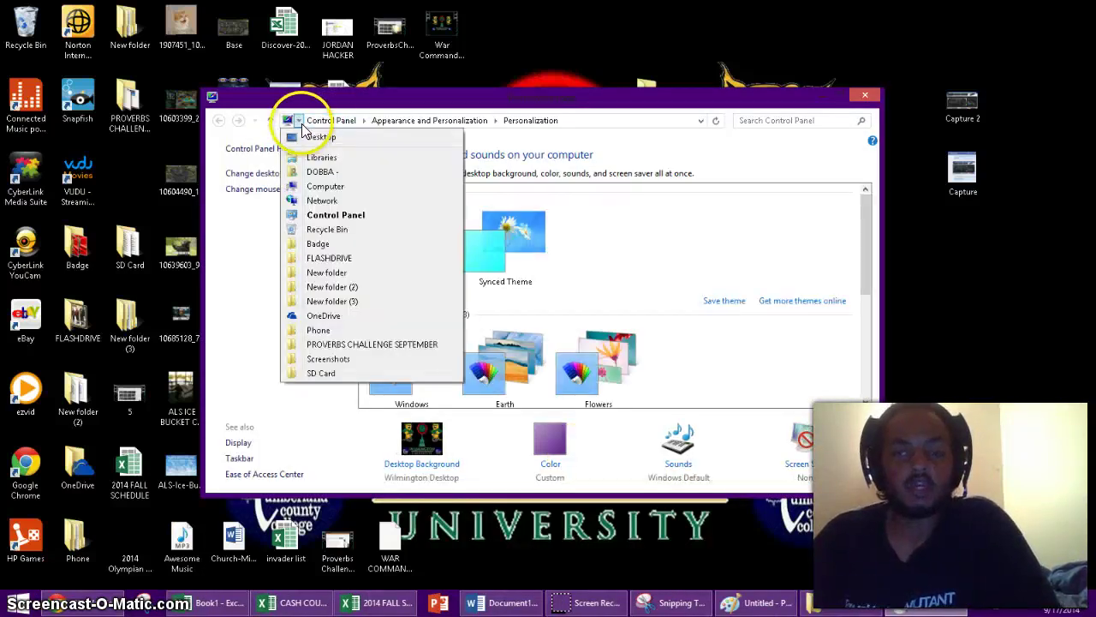
left_click(333, 174)
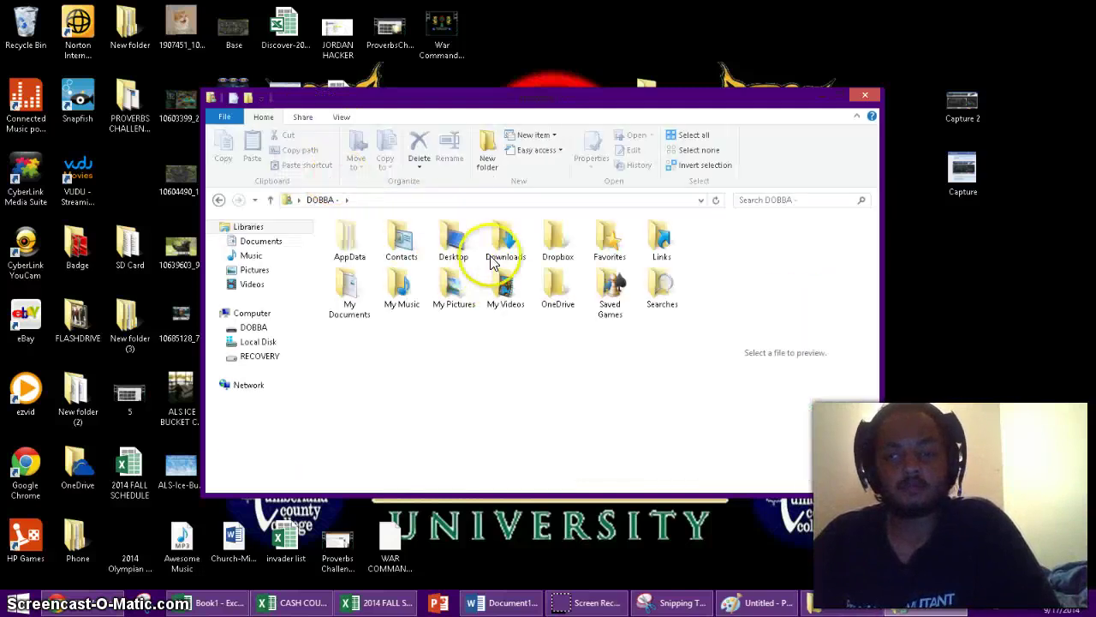
double_click(456, 292)
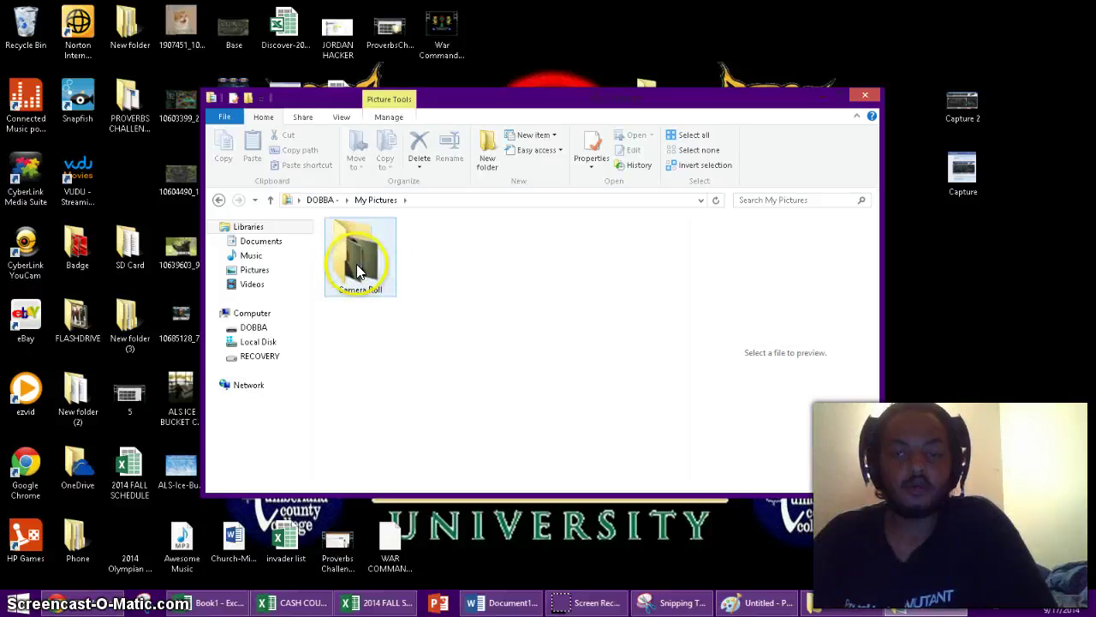
Demonstrate pulling the Camera Roll folder out to the Desktop and return it to My Pictures.
left_click_drag(367, 260, 661, 115)
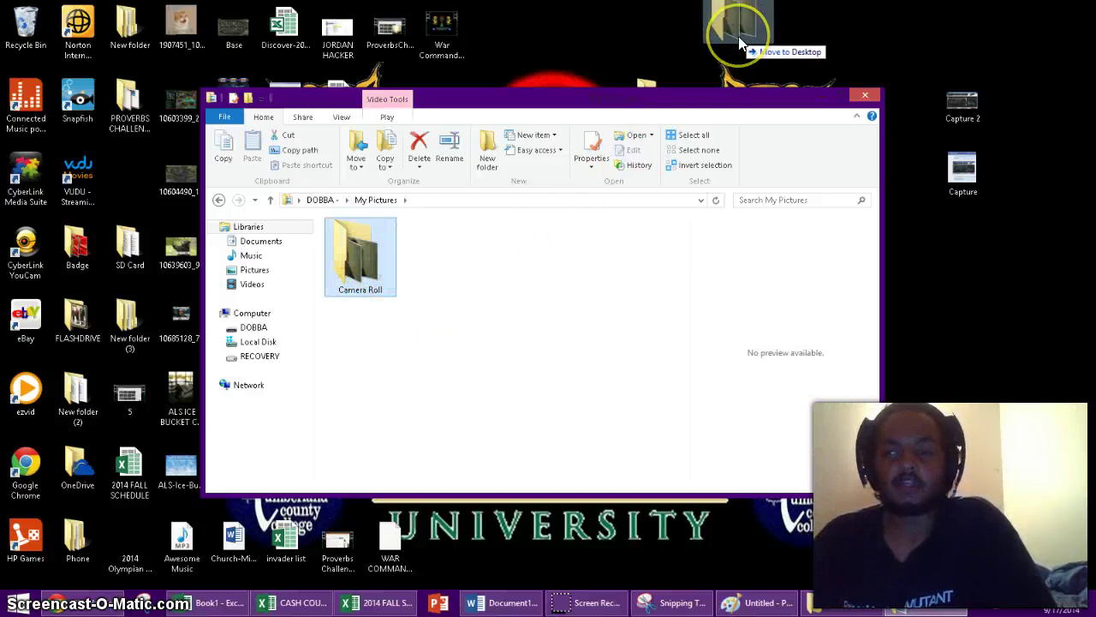
left_click_drag(738, 37, 355, 283)
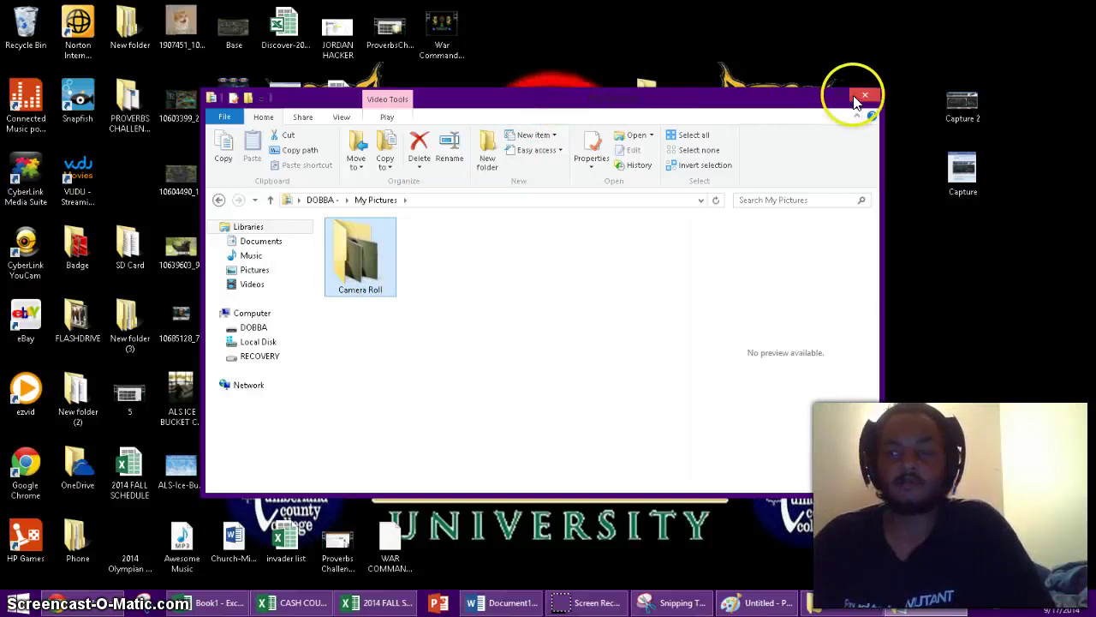
Move the Screenshots folder from the Desktop into My Pictures, beside Camera Roll.
left_click_drag(550, 111, 559, 150)
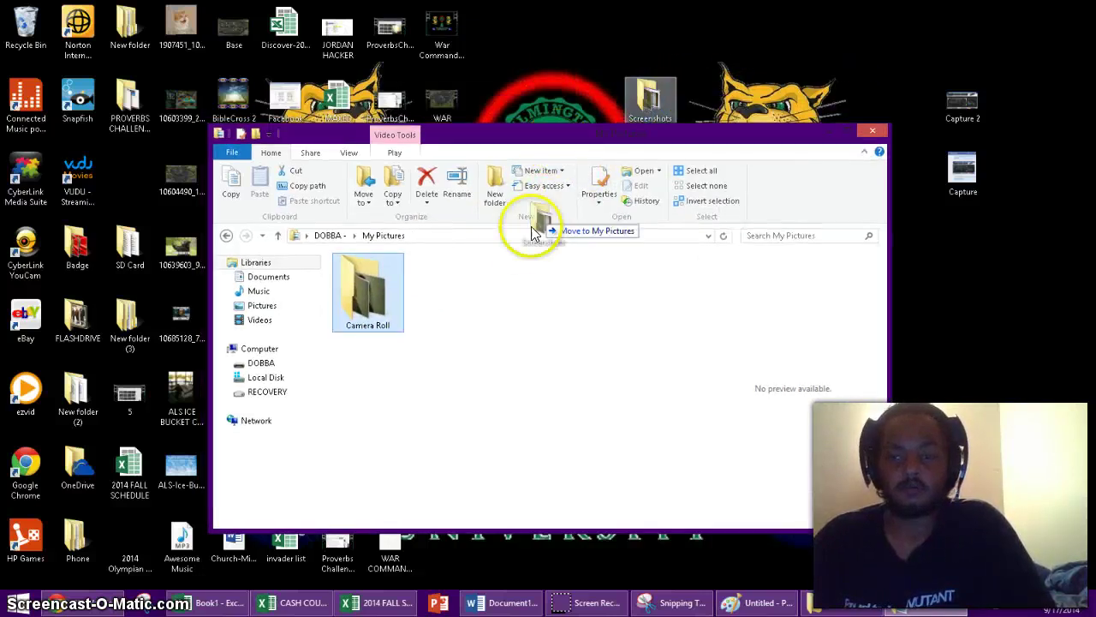
left_click_drag(498, 281, 404, 288)
left_click(453, 272)
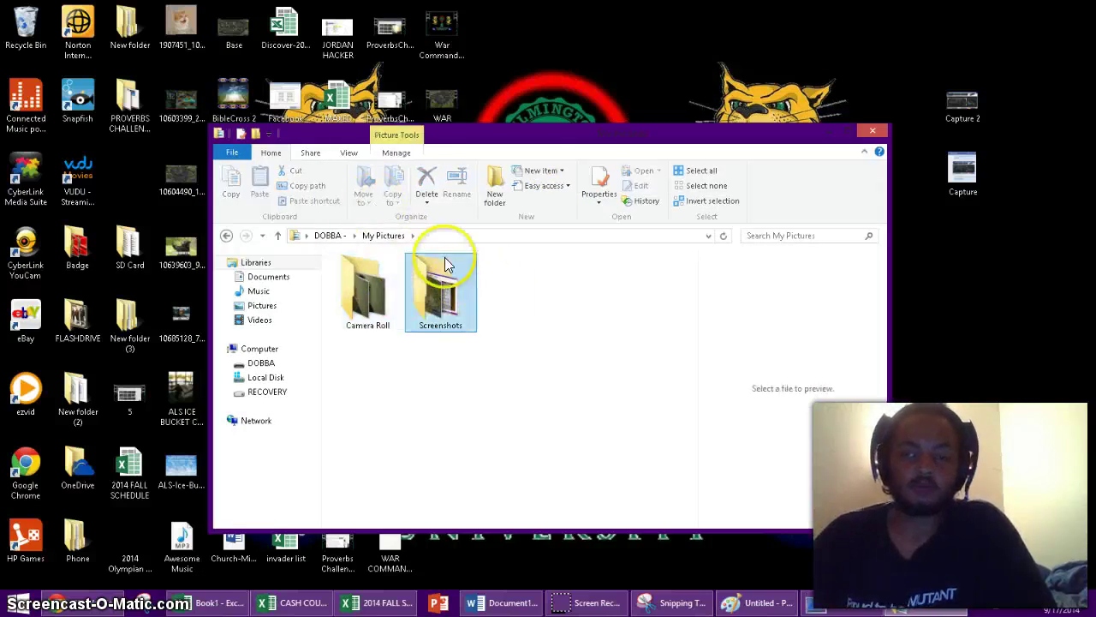
Move the Screenshots folder back out to the Desktop and close the My Pictures window.
left_click_drag(442, 295, 590, 87)
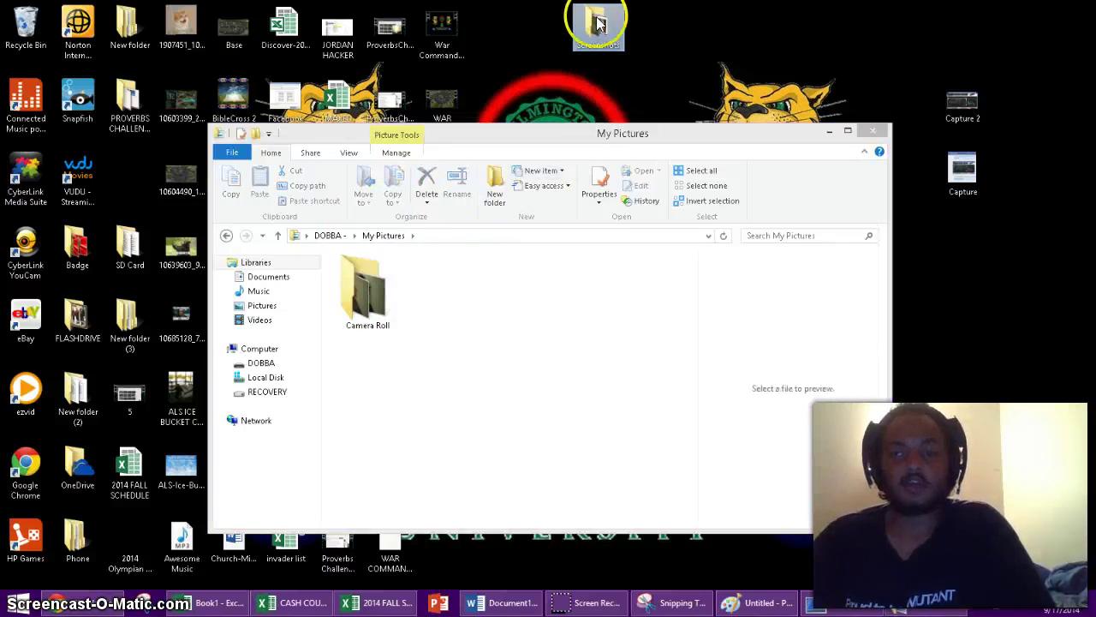
left_click(872, 130)
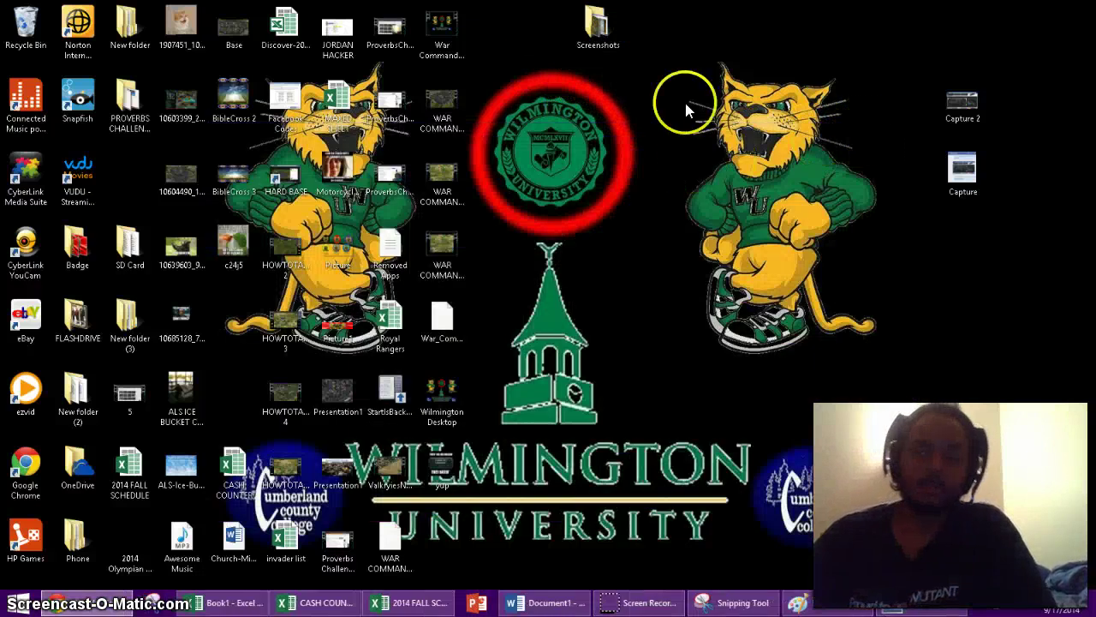
Return to Facebook, reopen the minimised chat and point its photo picker to the Desktop.
left_click(81, 602)
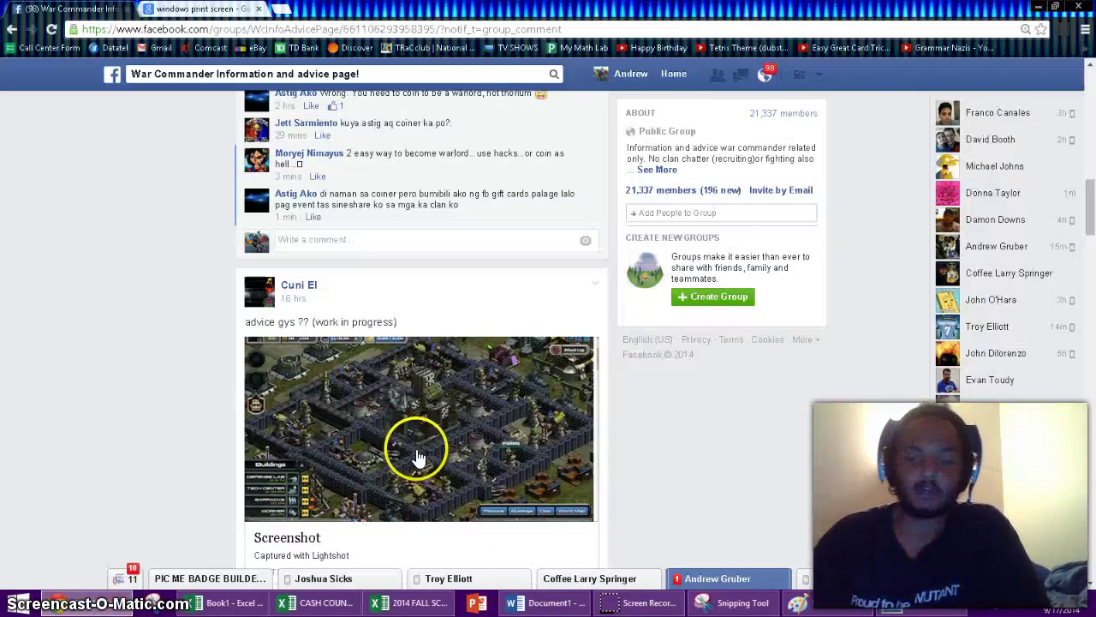
left_click(486, 578)
left_click(502, 579)
scroll(361, 181, "down", 10)
left_click(99, 74)
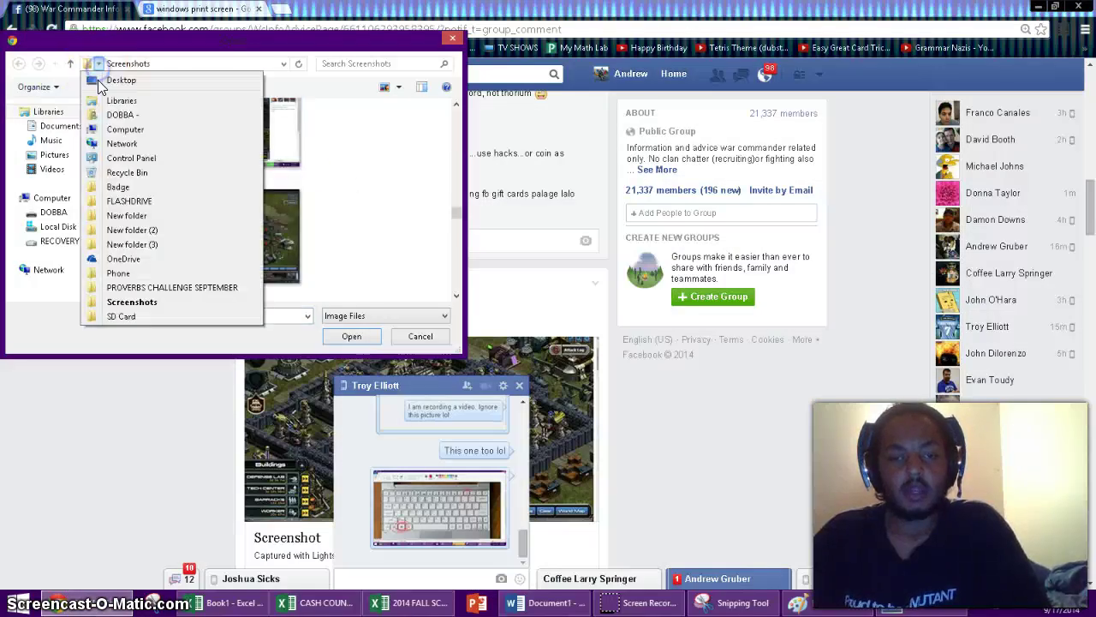
left_click(107, 78)
Look through the Desktop's folders and image files in the photo picker.
scroll(362, 162, "down", 5)
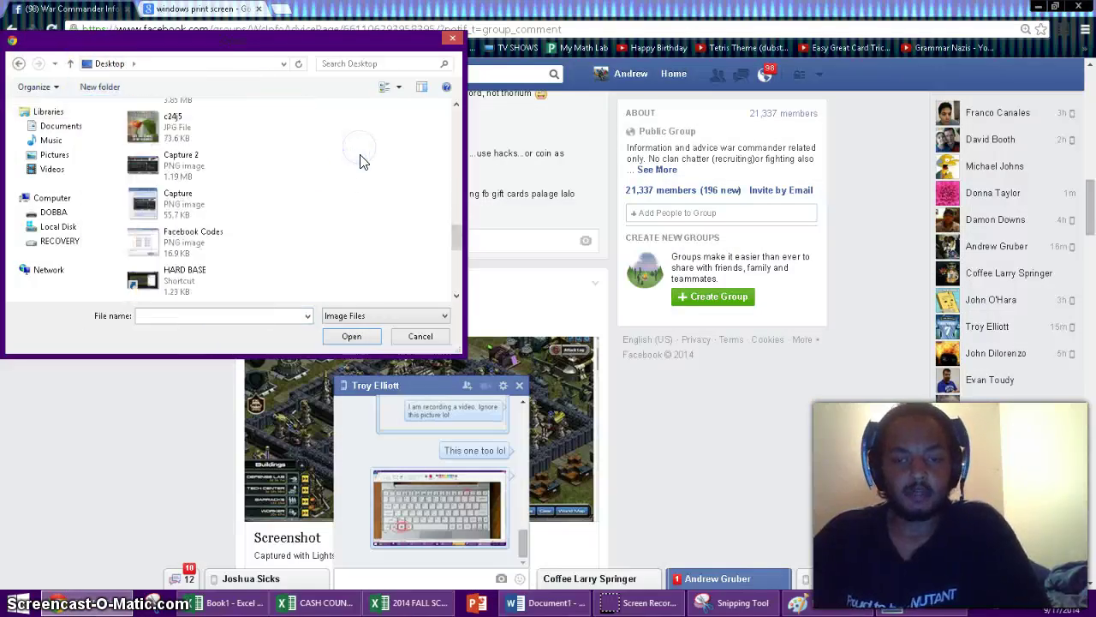
scroll(220, 188, "up", 3)
scroll(223, 186, "down", 1)
scroll(224, 184, "up", 3)
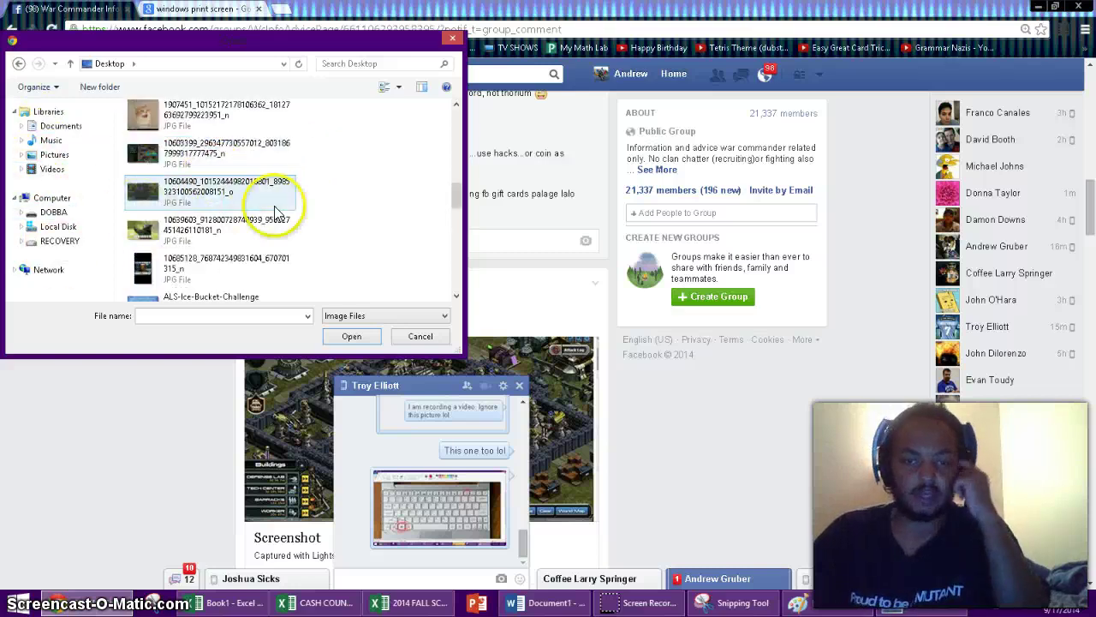
scroll(288, 147, "down", 3)
scroll(240, 154, "down", 6)
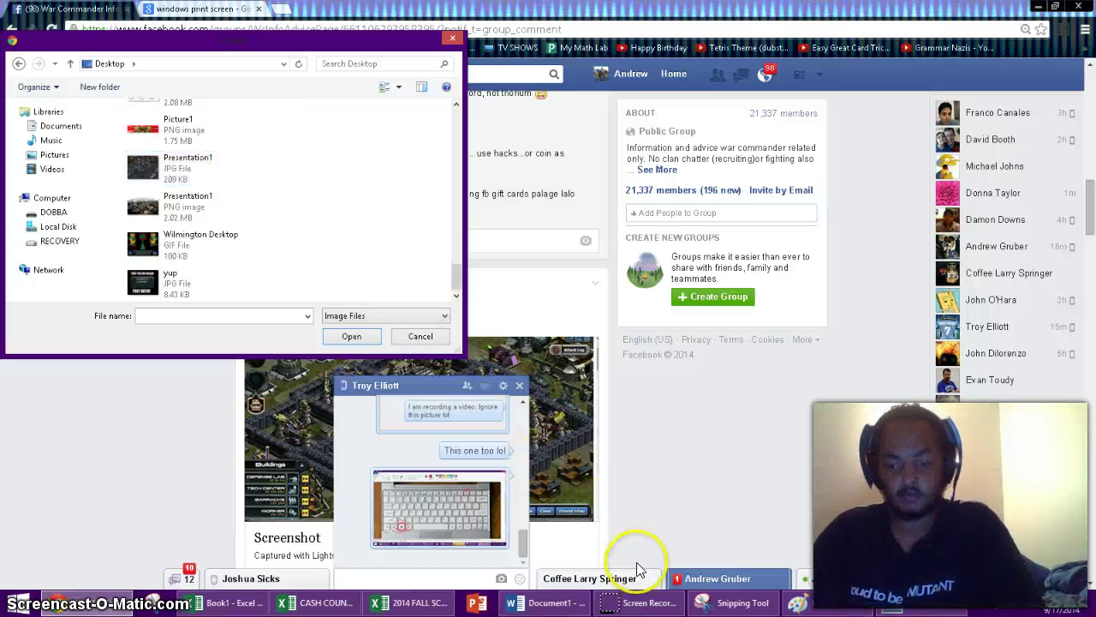